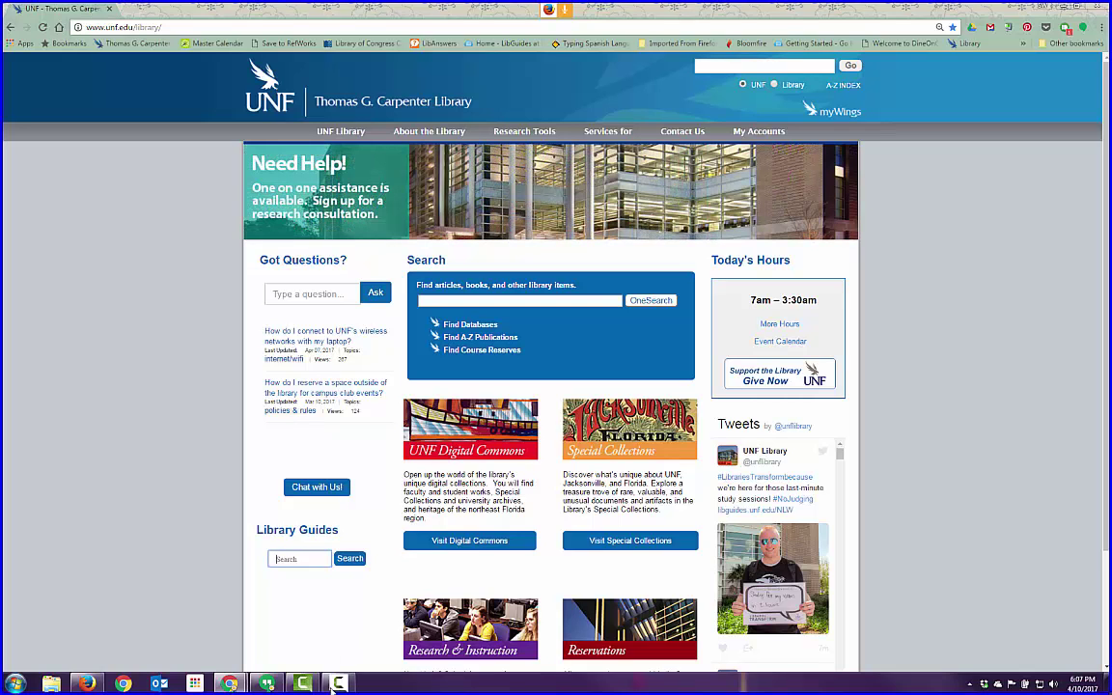
mouse_move(241, 688)
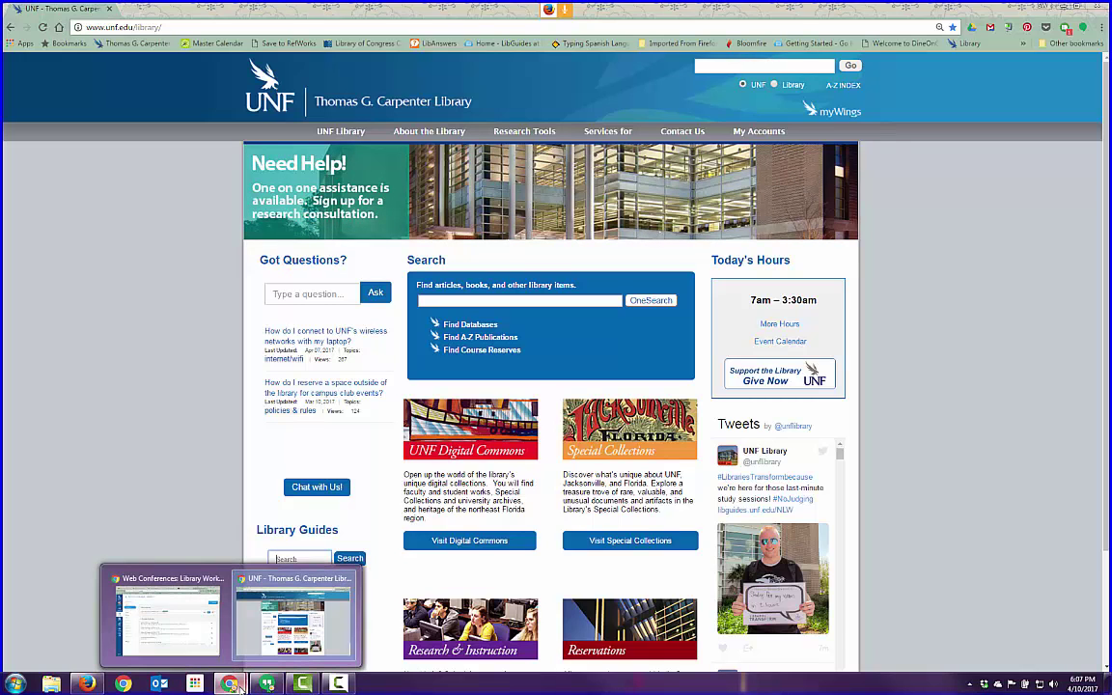
mouse_move(179, 589)
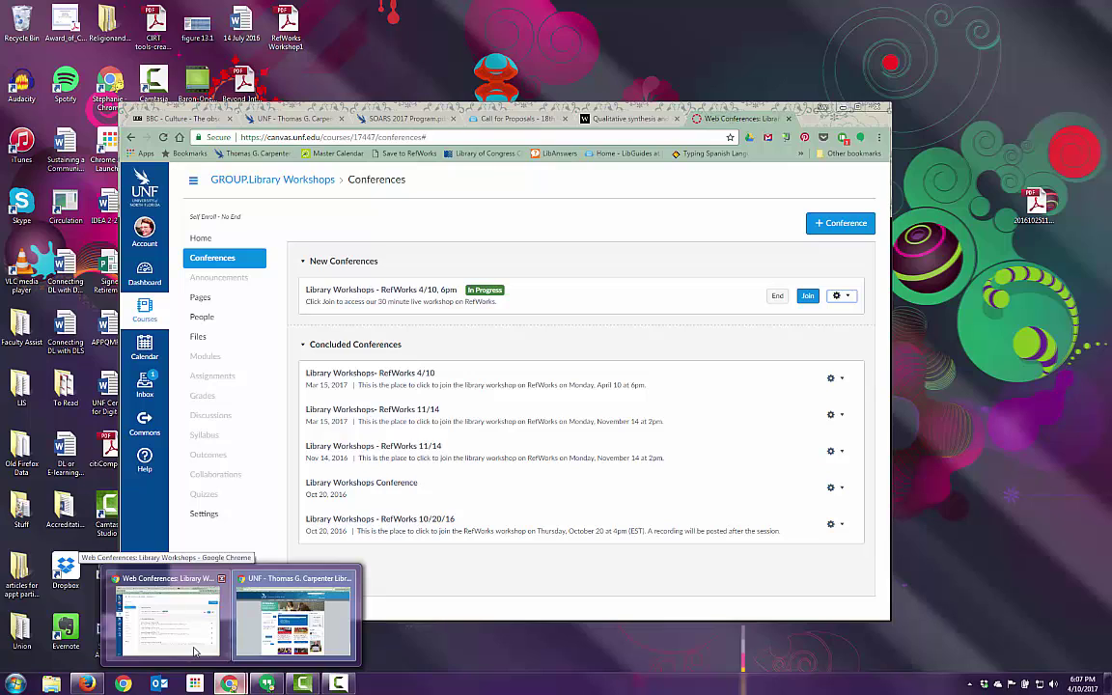
mouse_move(89, 684)
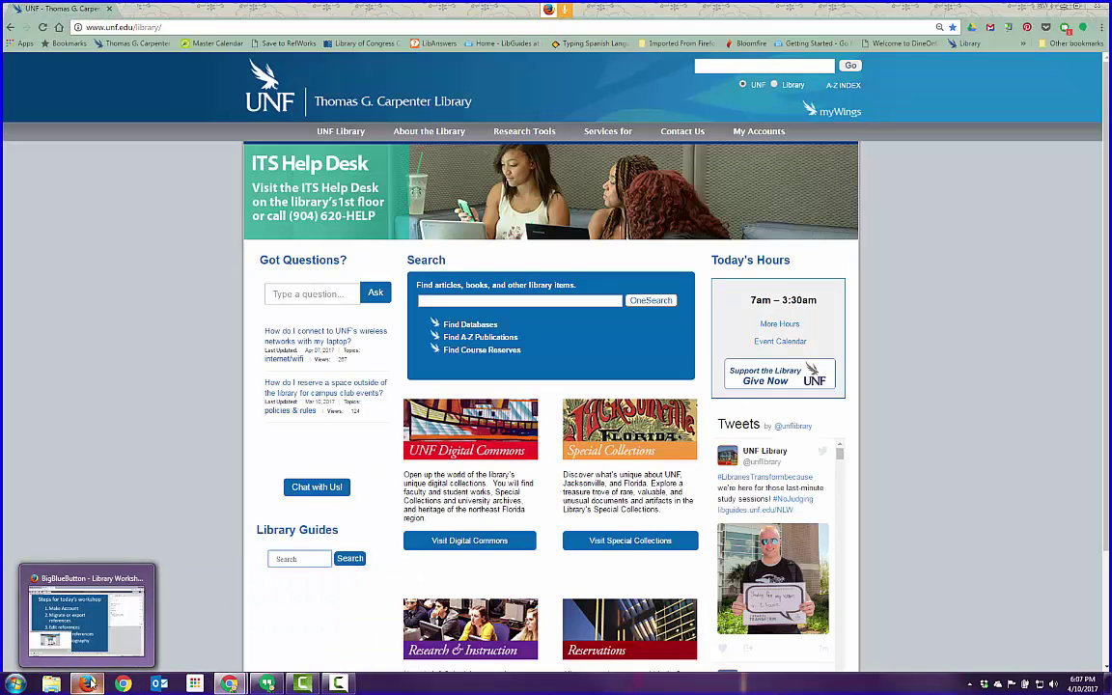
mouse_move(96, 649)
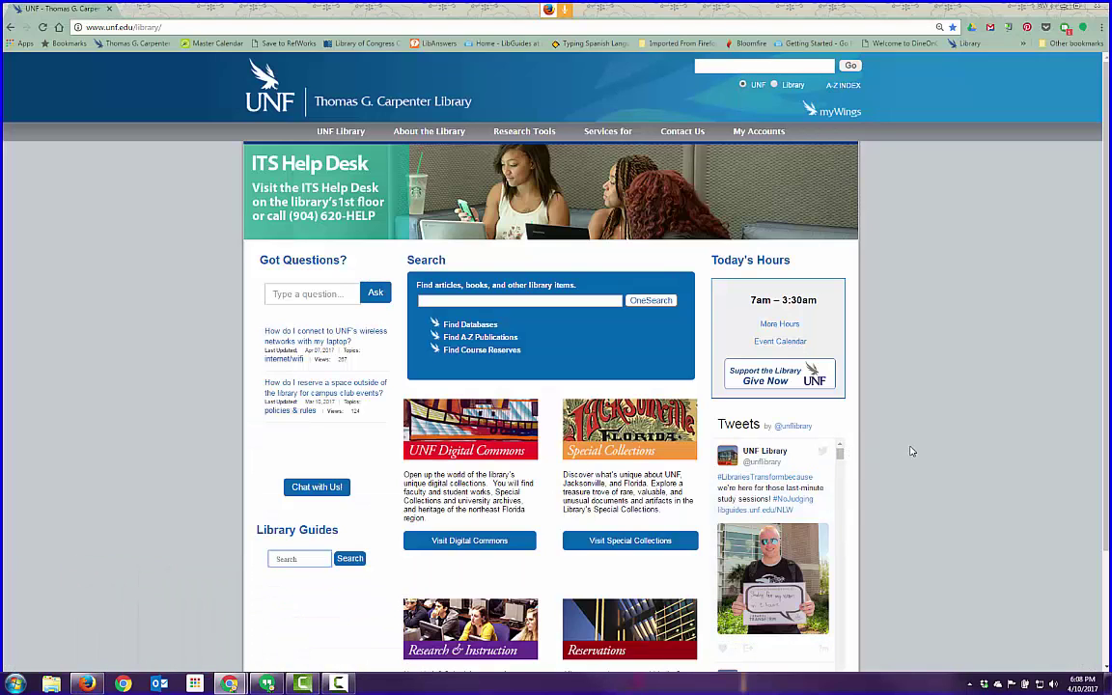
Step: Search the Library Guides for "refworks" from the library home page
click(300, 559)
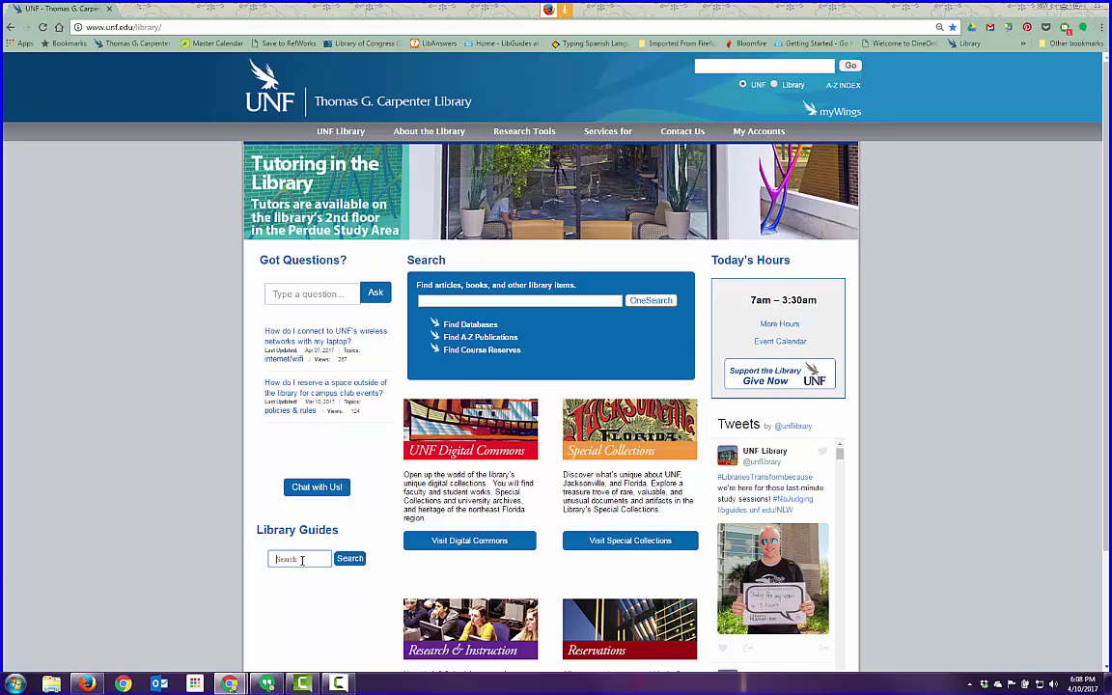
click(301, 560)
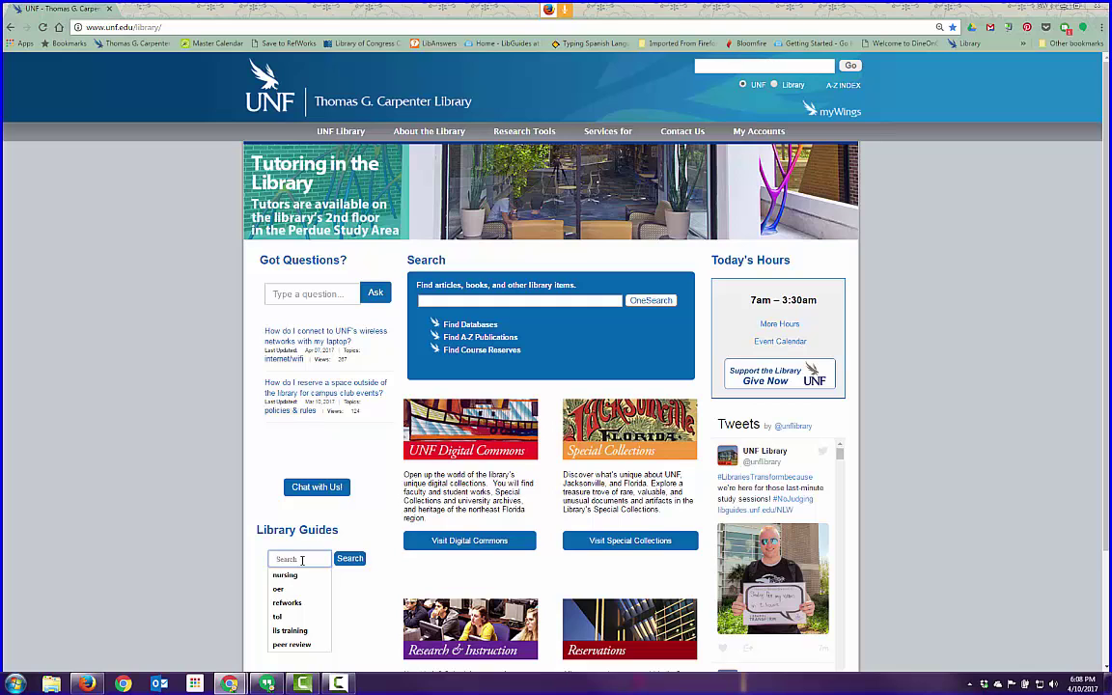
scroll(301, 560, down, 2)
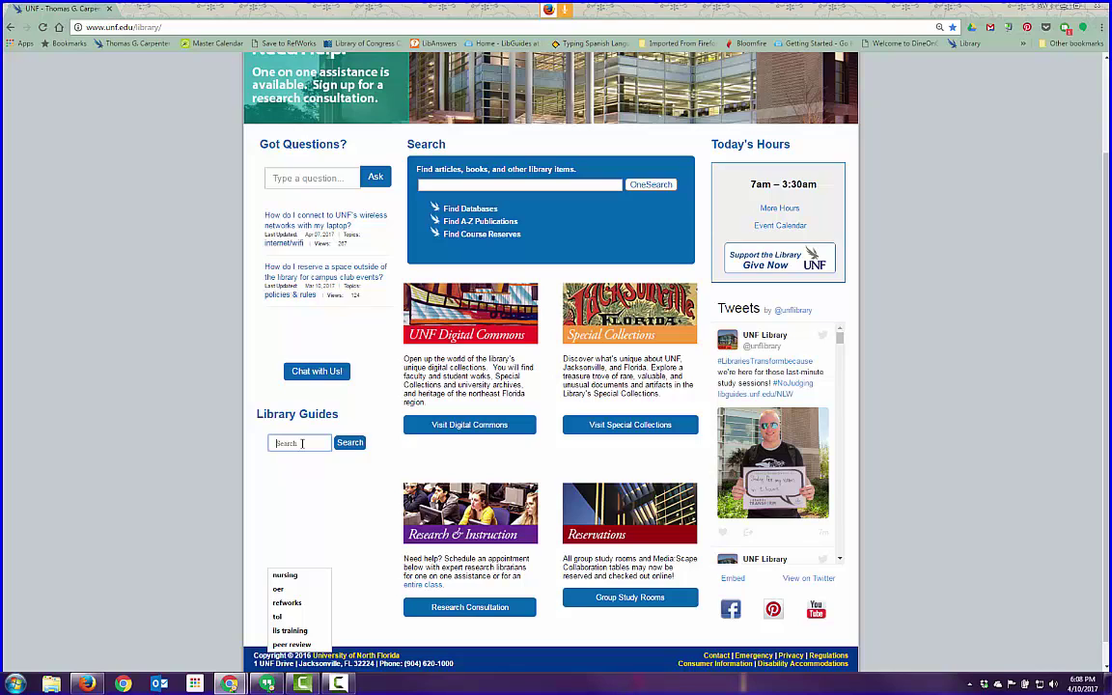
text(ref)
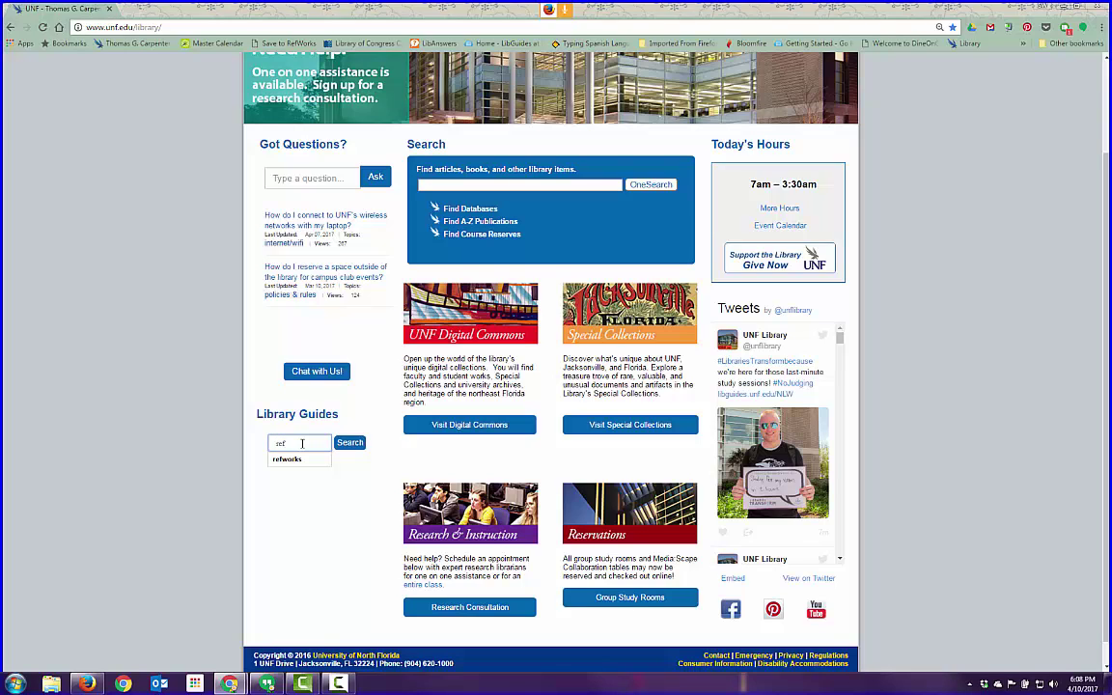
text(works)
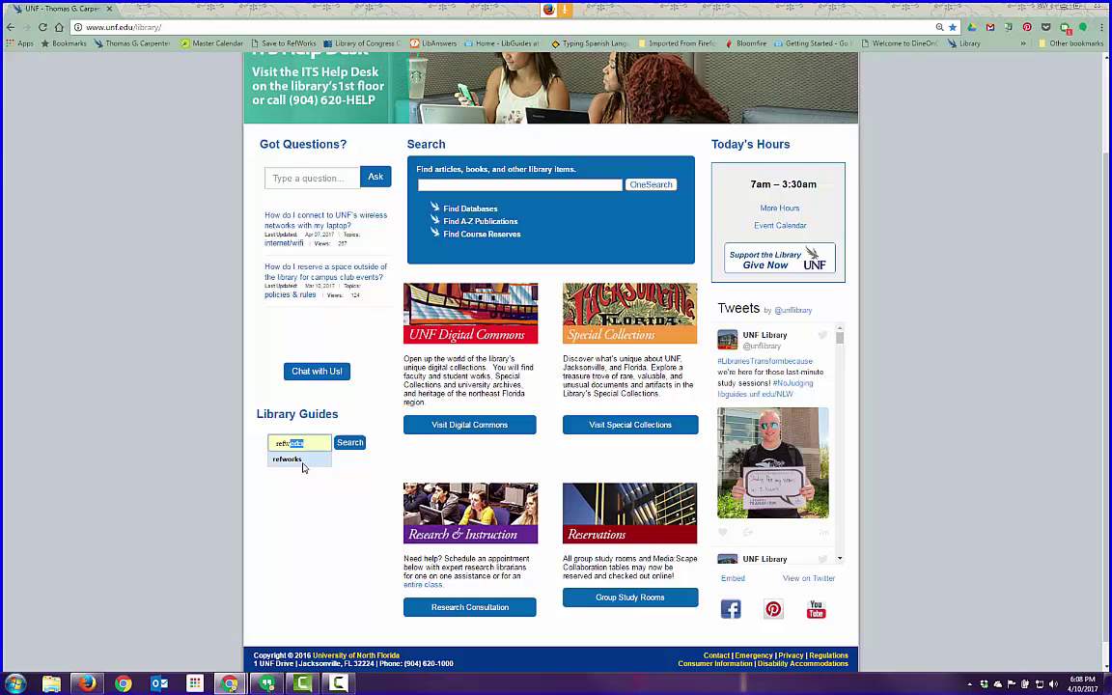
click(294, 460)
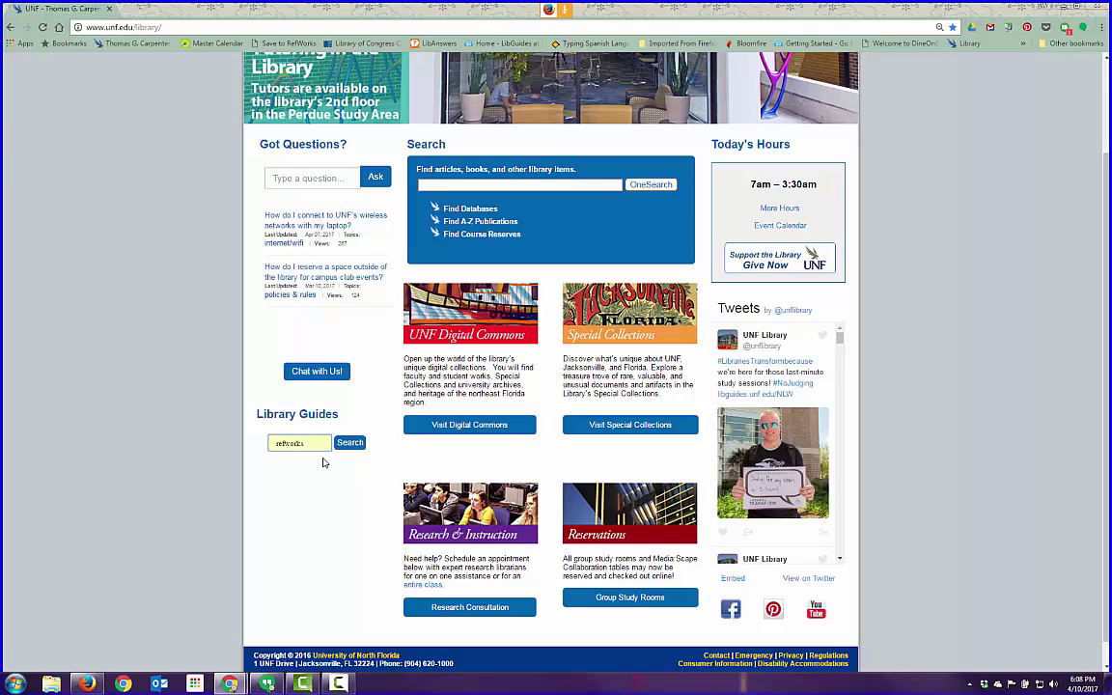
click(357, 441)
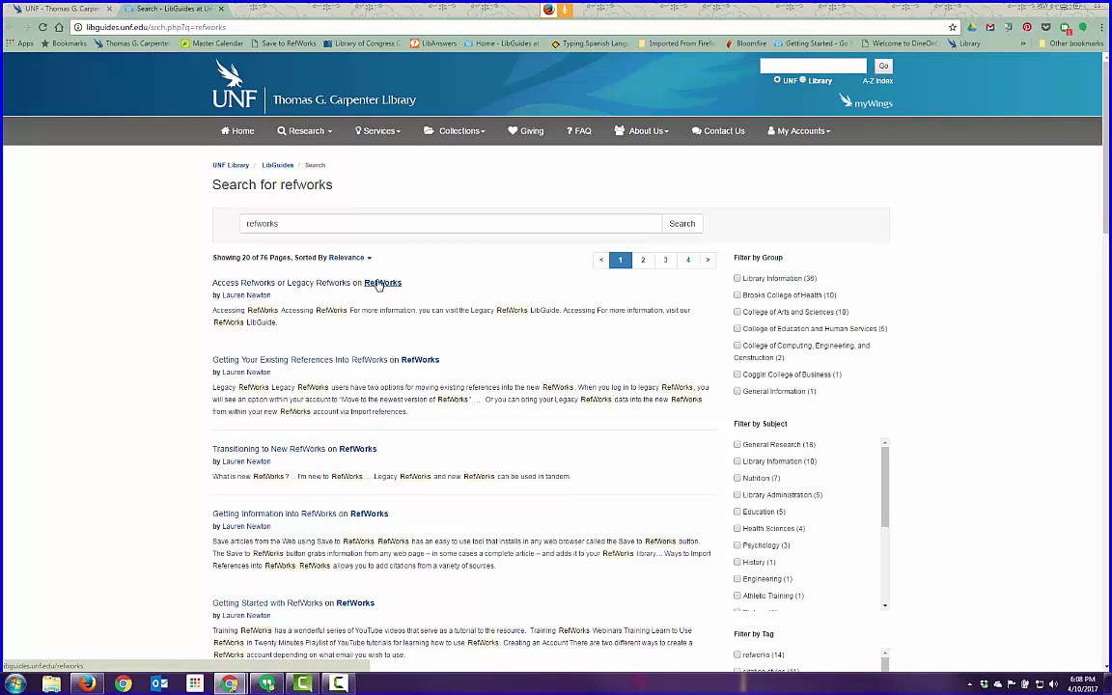
Step: Open the RefWorks guide linked from the first search result and go to its RefWorks login link
click(378, 284)
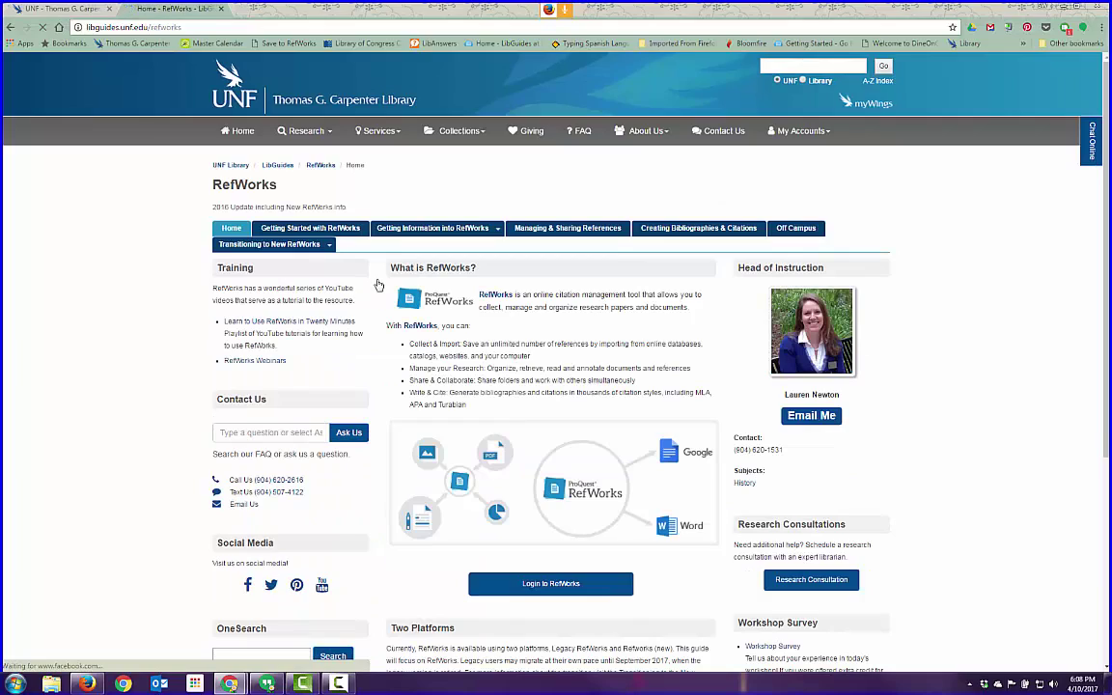
click(11, 27)
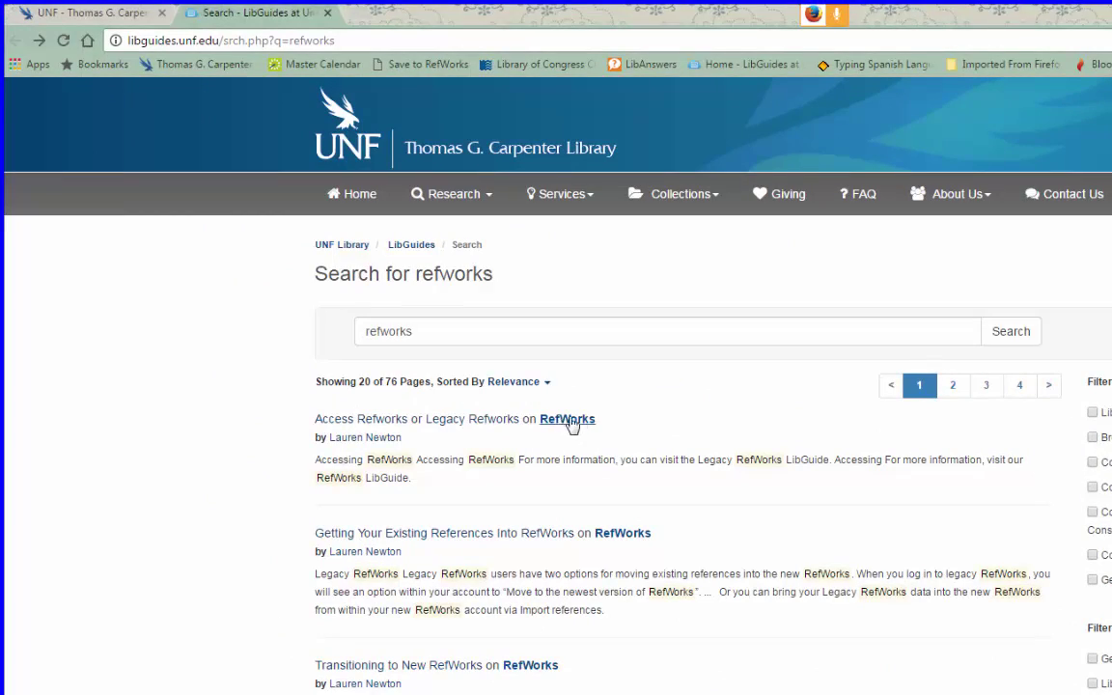
click(570, 423)
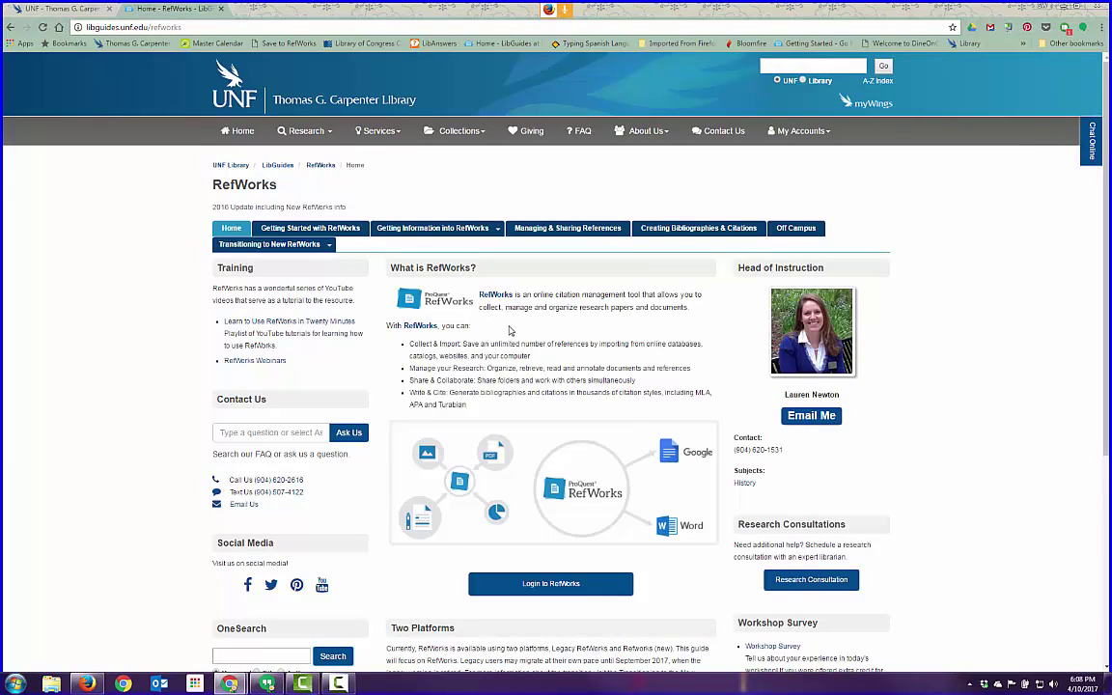
scroll(511, 331, down, 2)
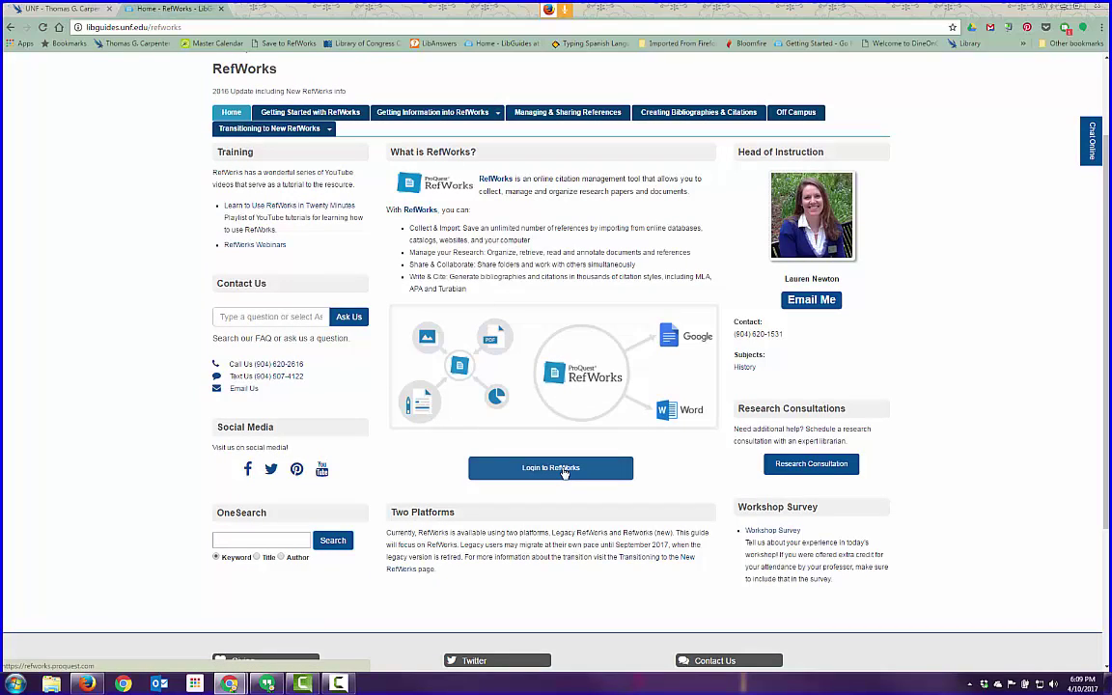
Step: Follow the guide's login link and sign in to RefWorks with the saved e-mail and password
click(565, 473)
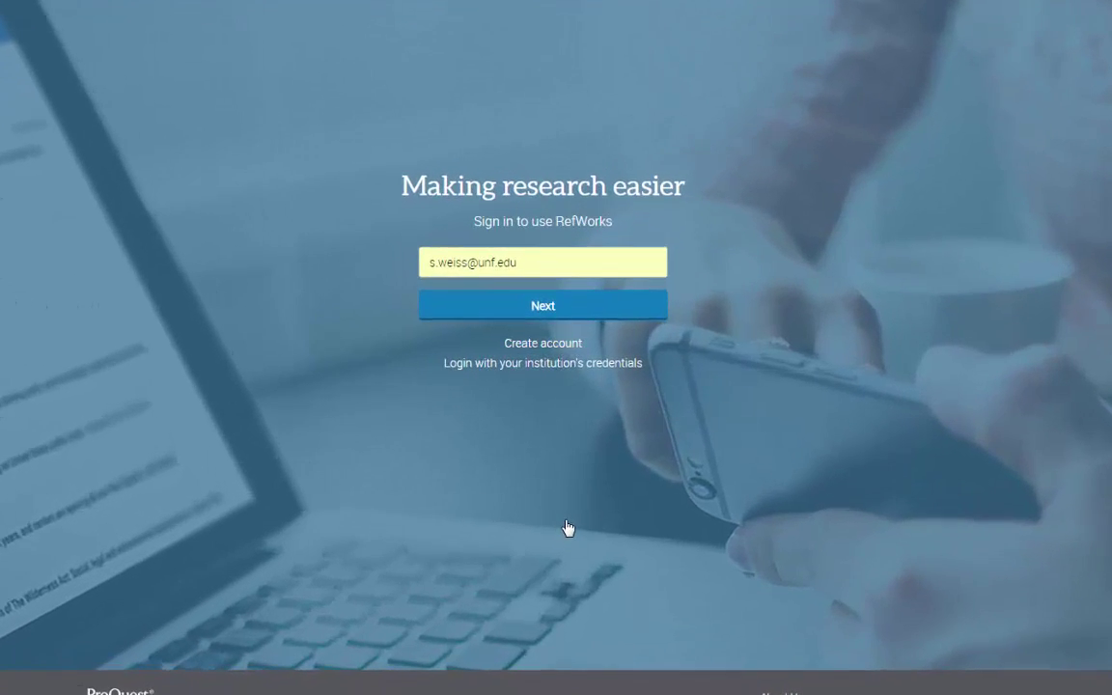
click(557, 347)
click(543, 307)
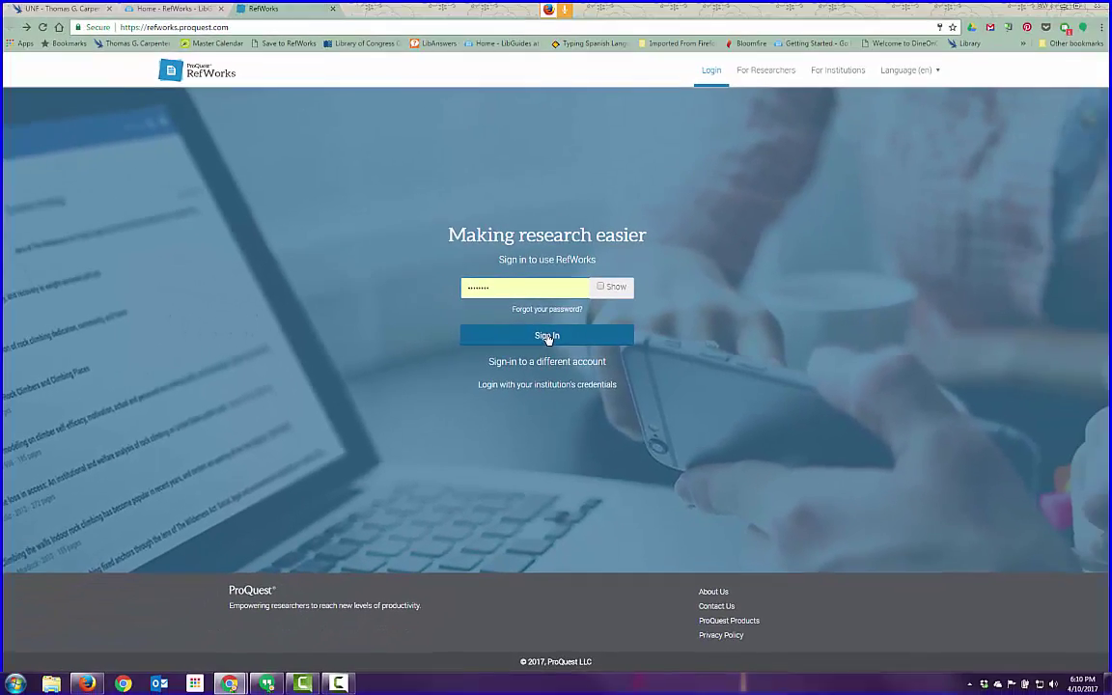
click(548, 336)
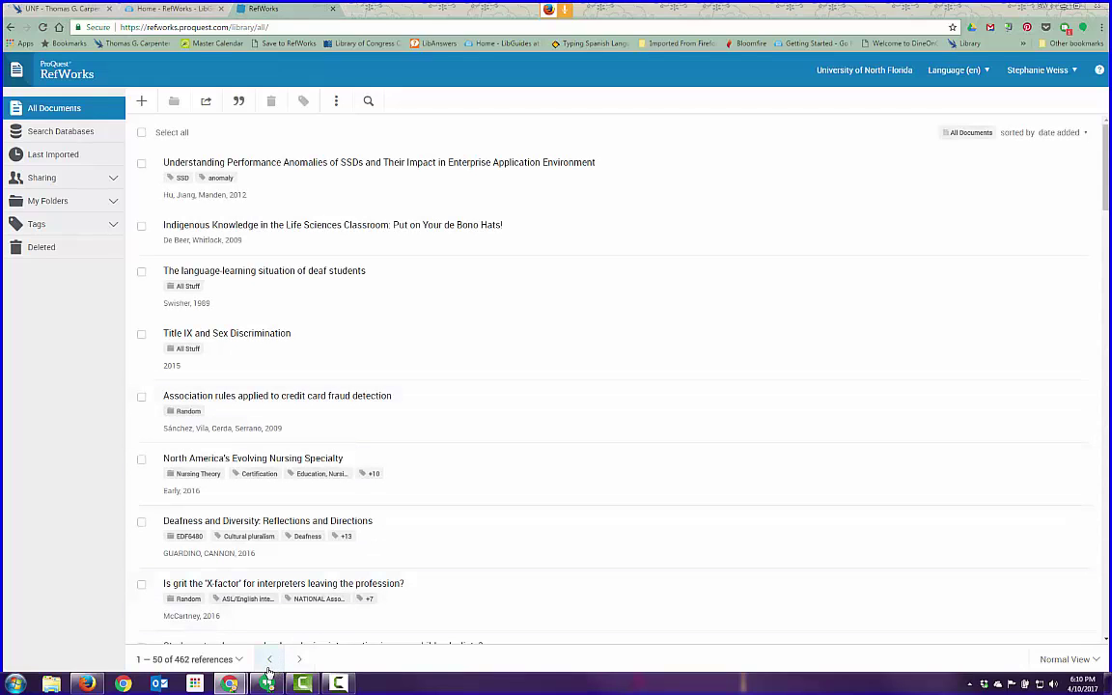
Step: Check the workshop chat in the BigBlueButton session in Firefox, and return to RefWorks in Chrome
mouse_move(85, 684)
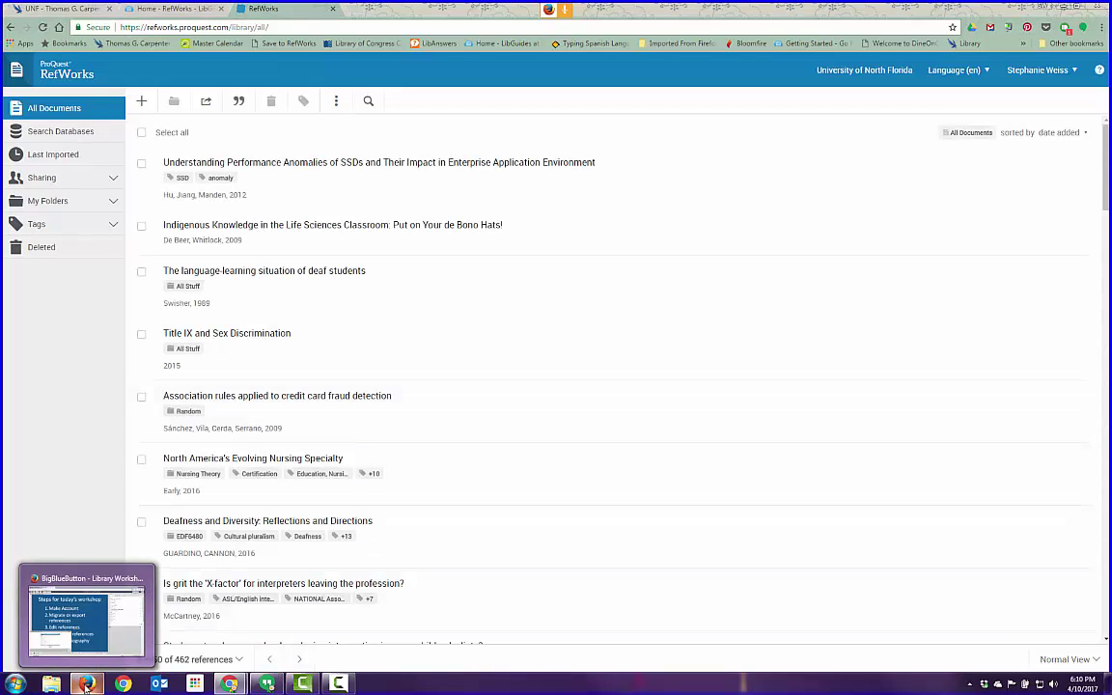
click(89, 618)
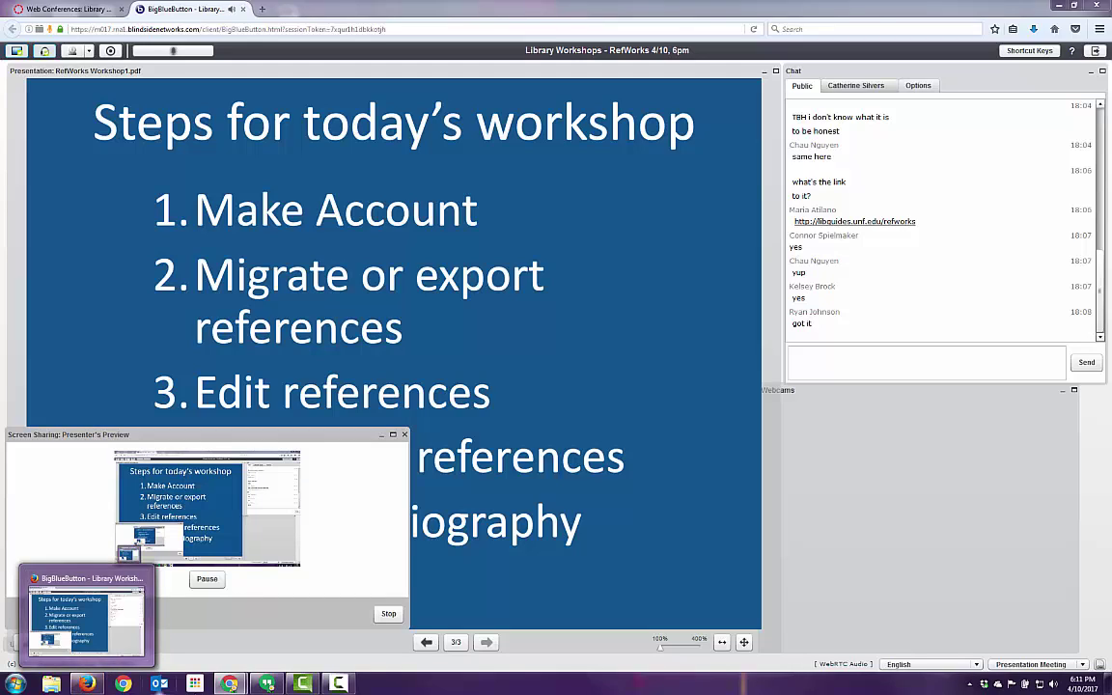
click(229, 684)
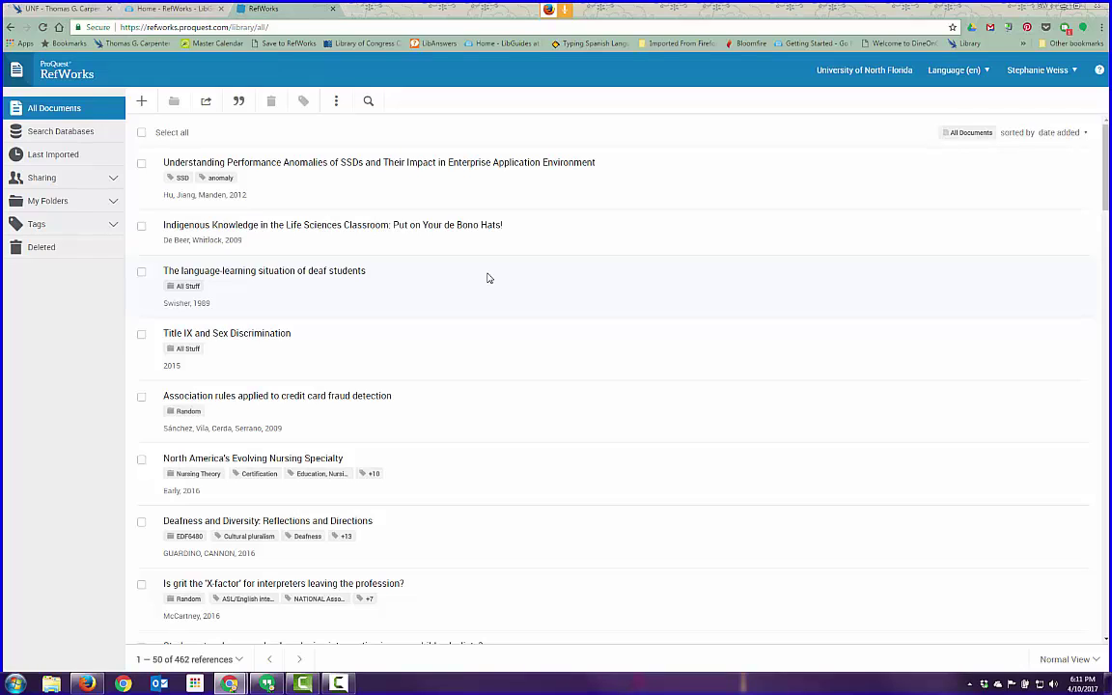
Step: Return to the library home page and run a OneSearch for "ginger"
click(68, 11)
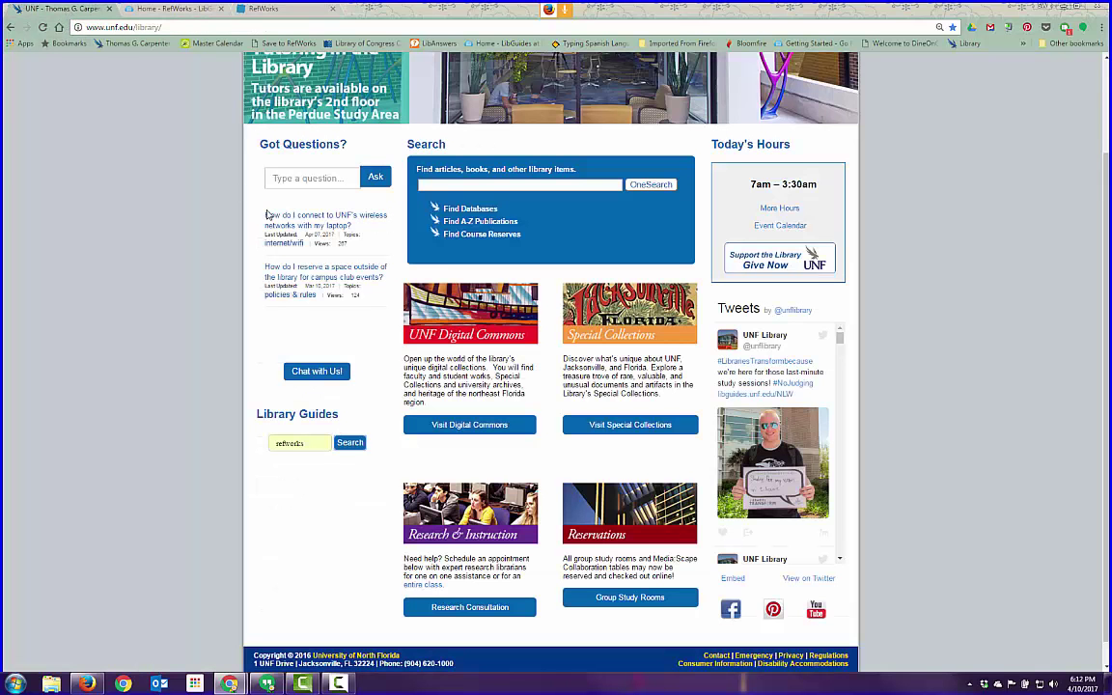
scroll(553, 332, up, 2)
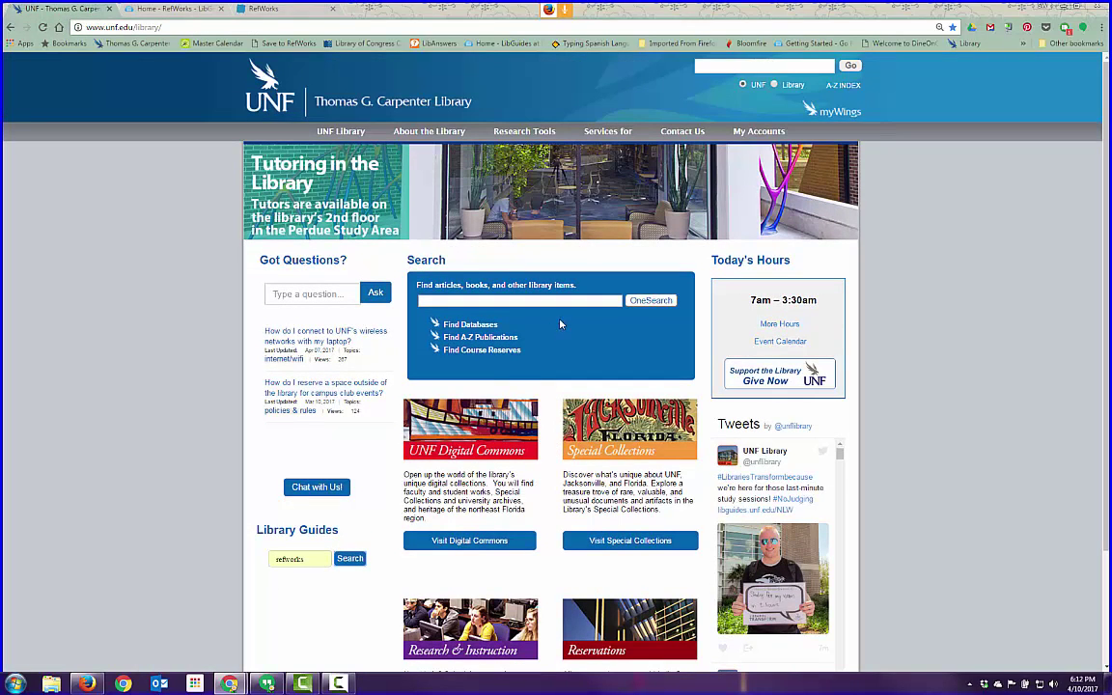
click(567, 301)
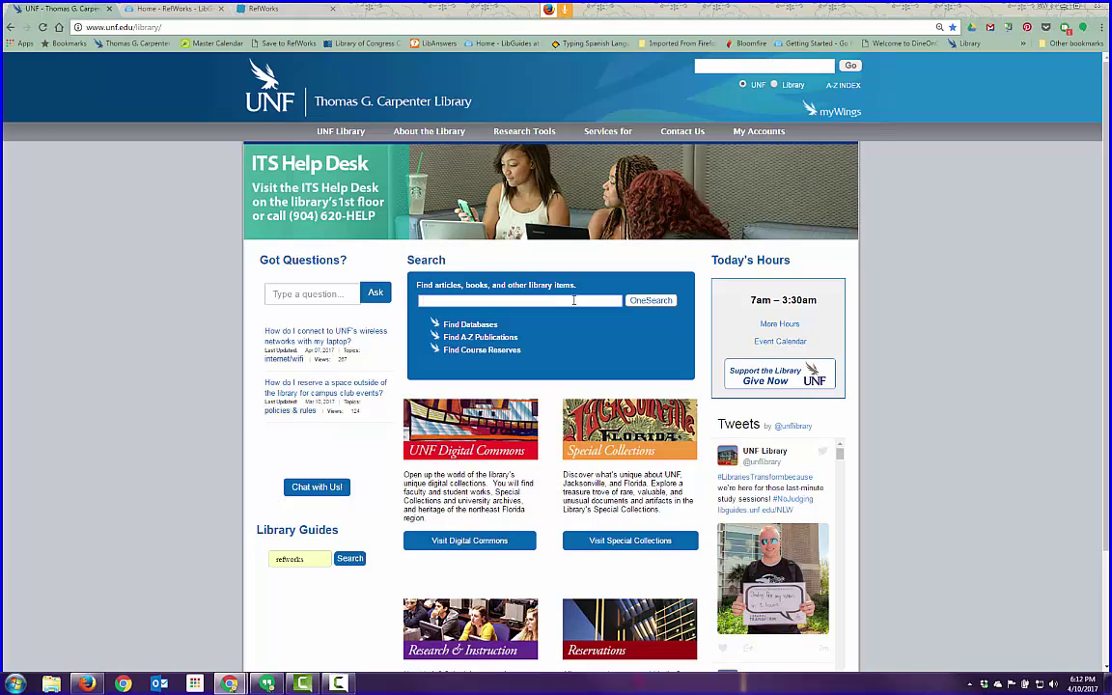
text(ginger)
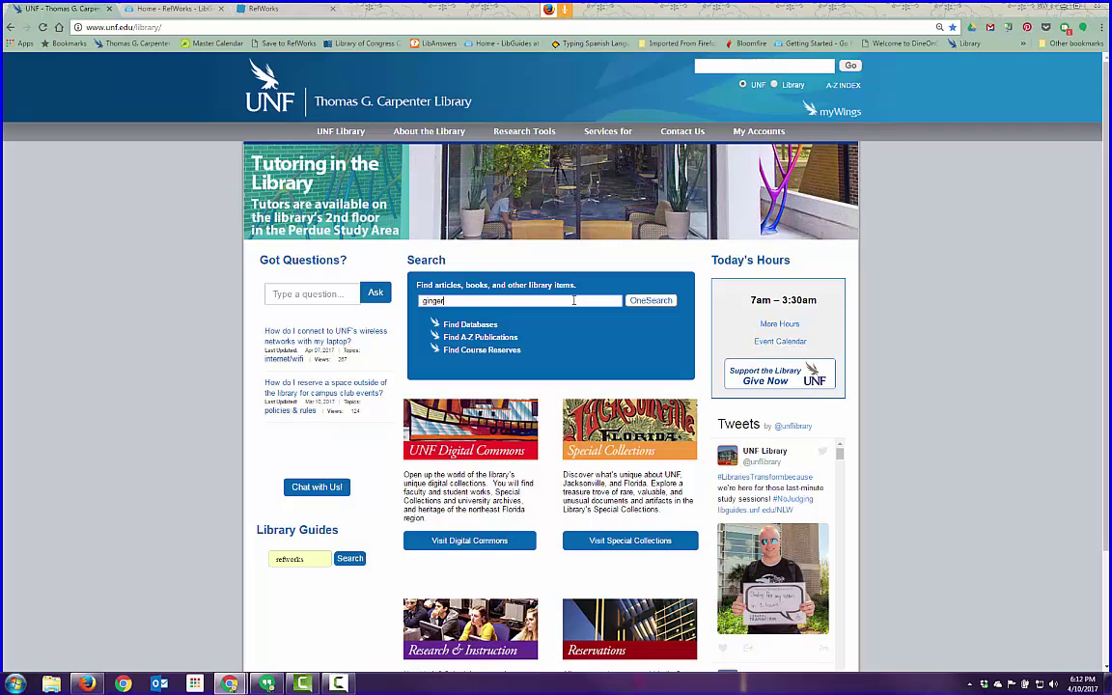
key(Return)
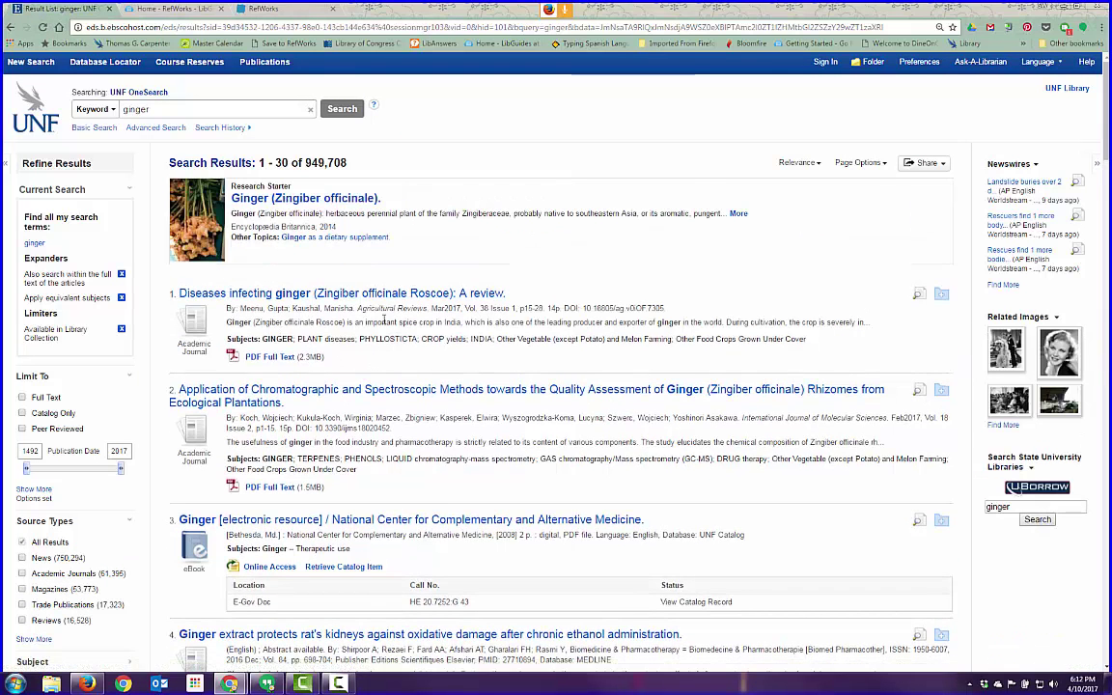
Step: Open the record "Ginger extract protects rat's kidneys against oxidative damage after chronic ethanol administration" from the results
scroll(461, 418, down, 2)
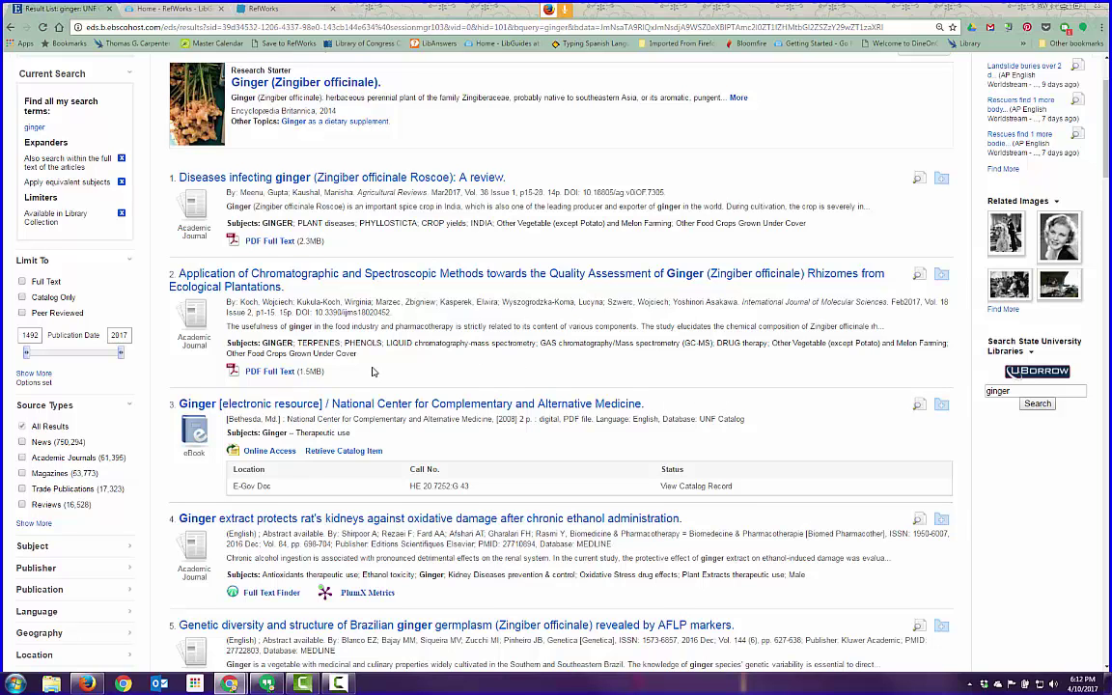
scroll(373, 372, down, 2)
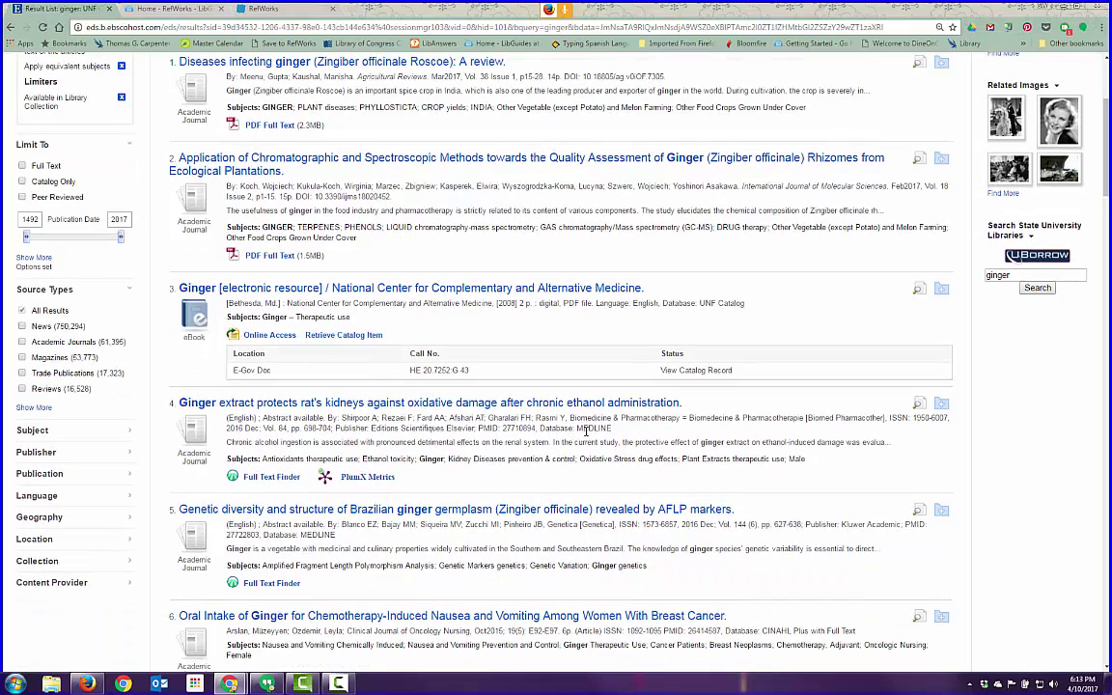
scroll(586, 432, down, 1)
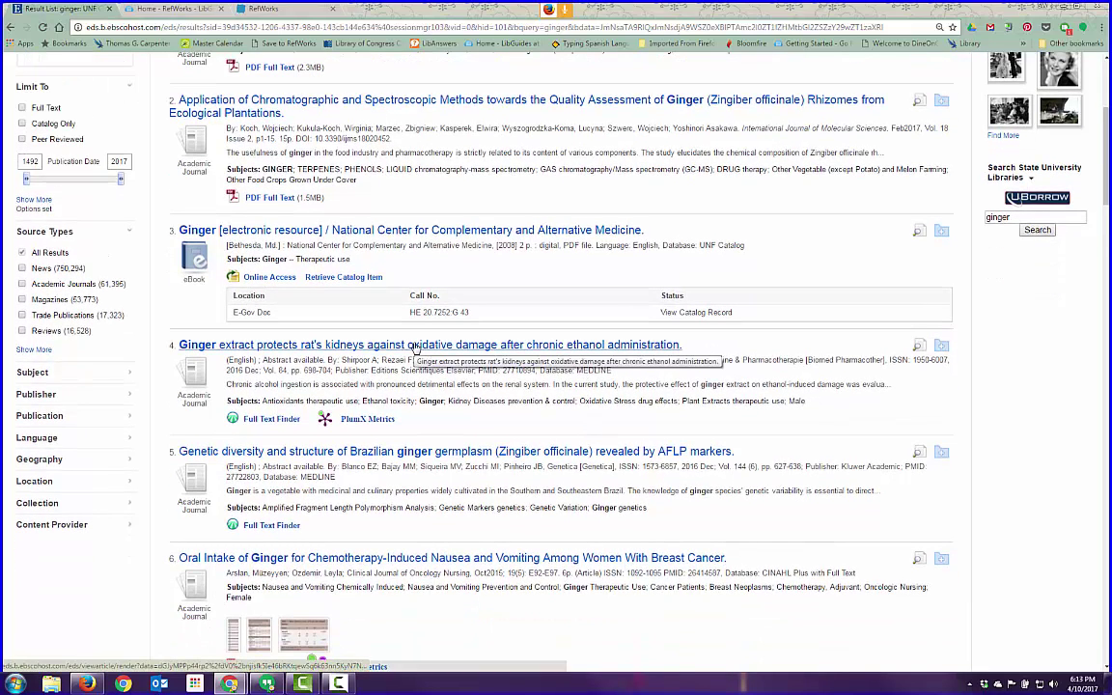
click(414, 346)
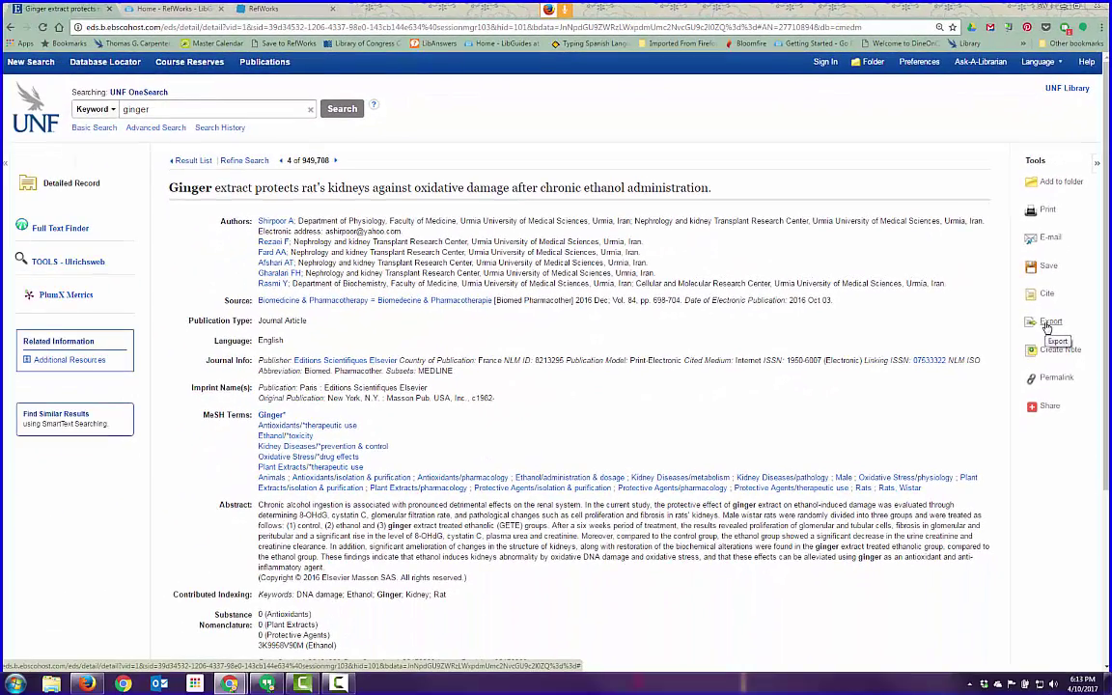
Step: Export the article's citation with Direct Export to RefWorks, choosing the new RefWorks and opting out of being asked for the version again
click(1048, 323)
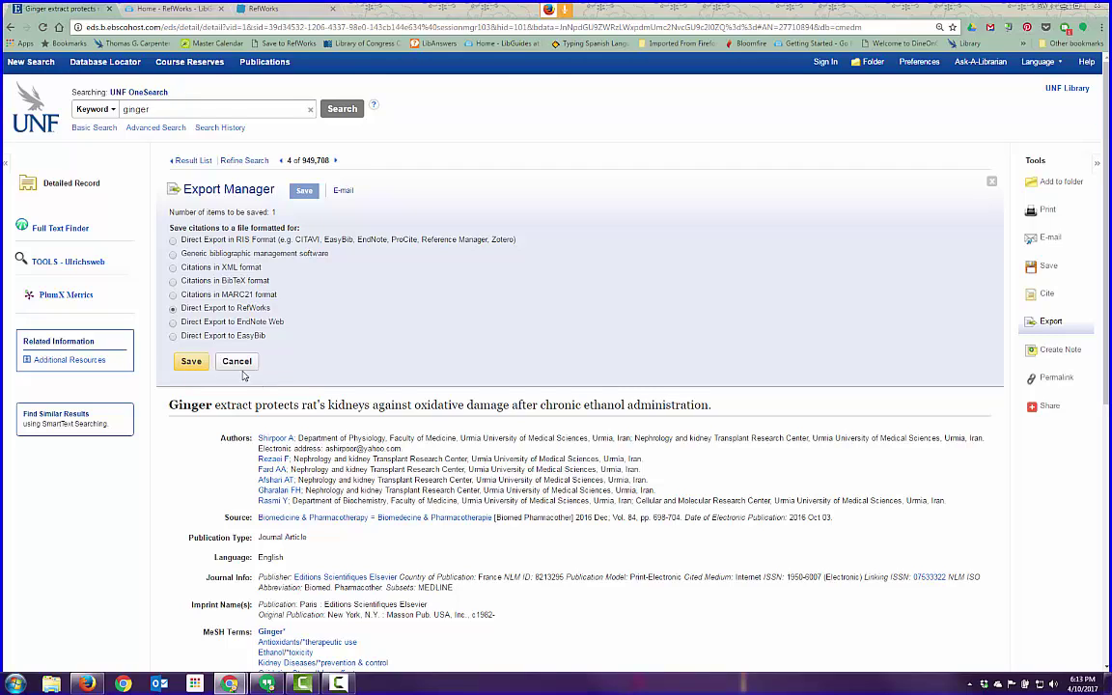
click(191, 361)
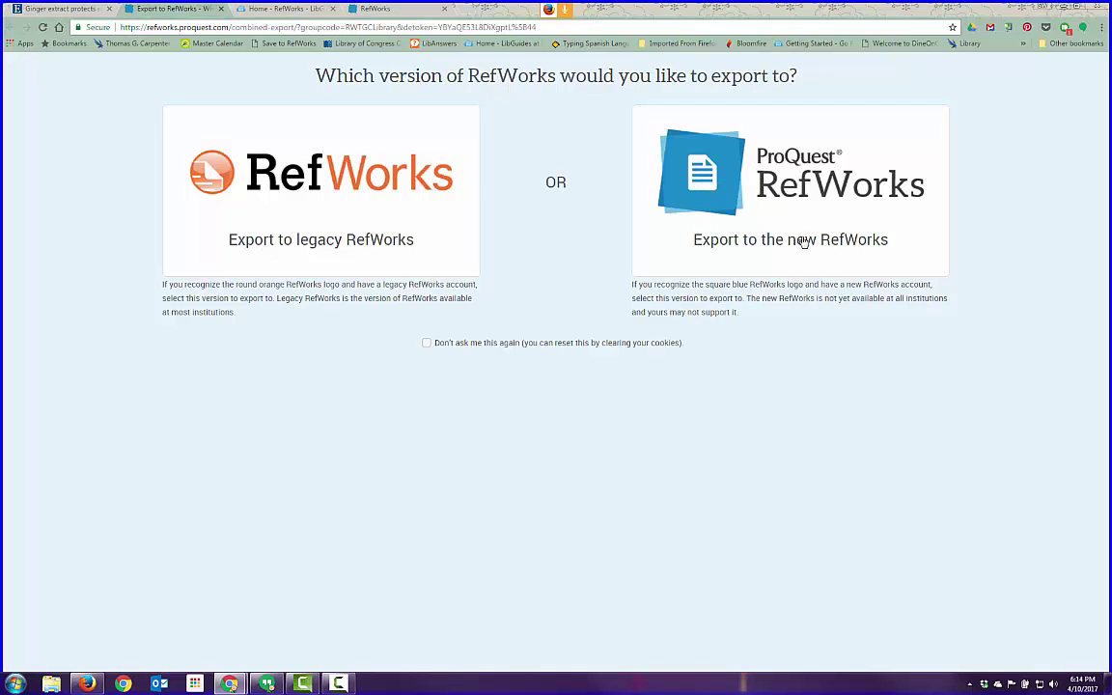
click(427, 344)
click(780, 245)
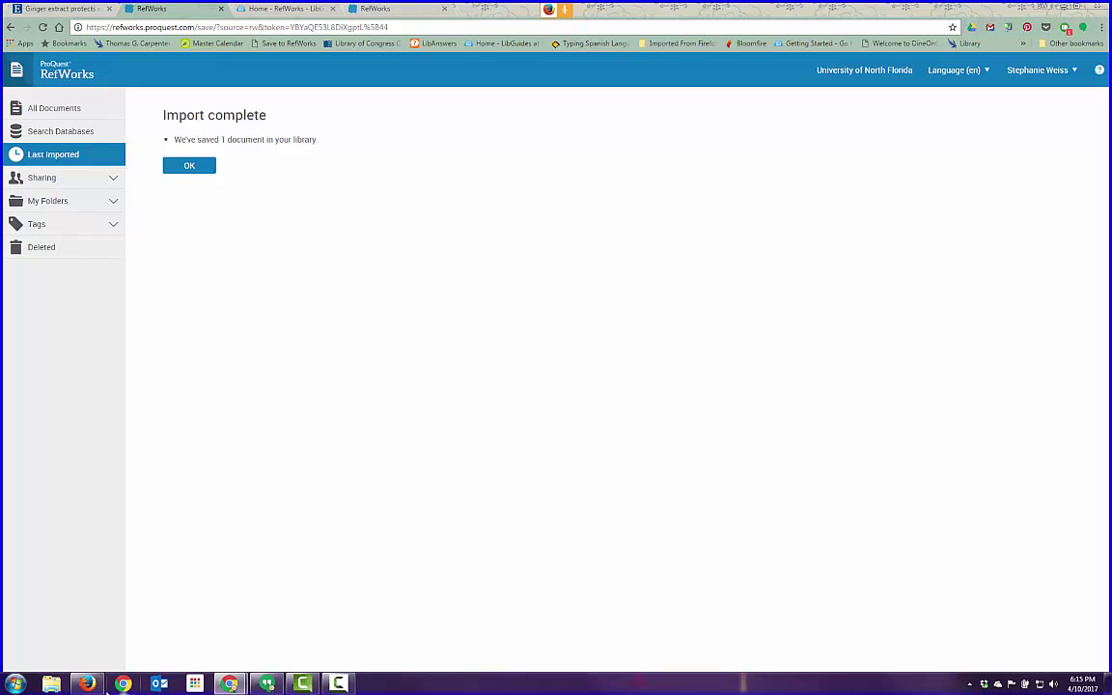
Step: Switch to the BigBlueButton workshop session in Firefox to read the latest chat messages
mouse_move(90, 686)
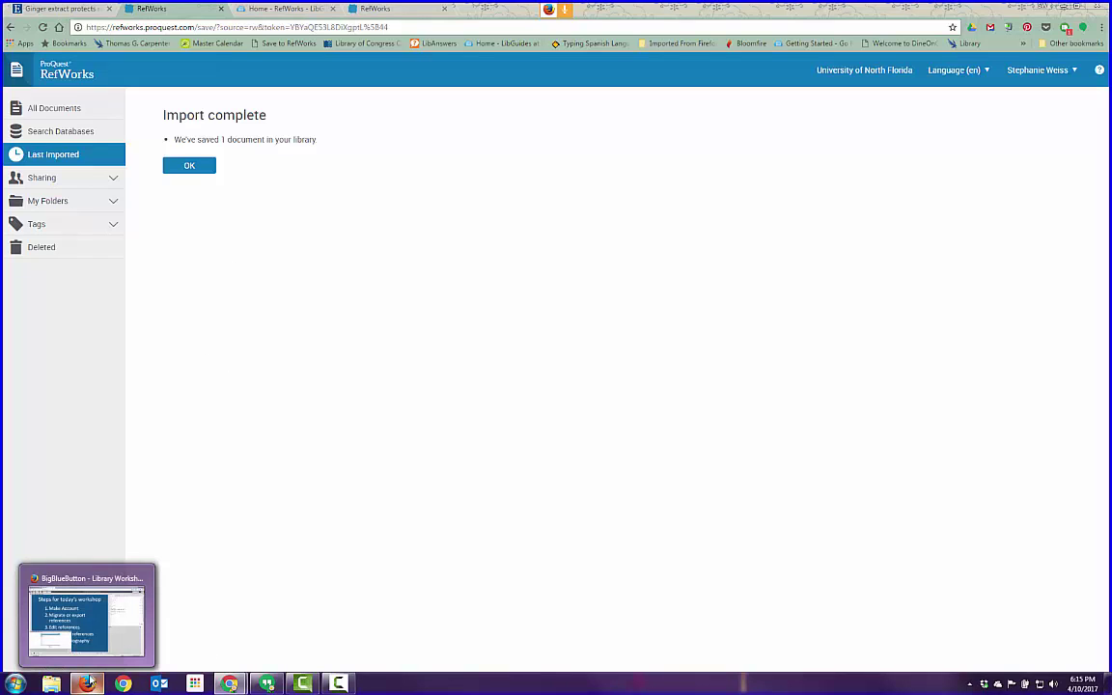
click(85, 623)
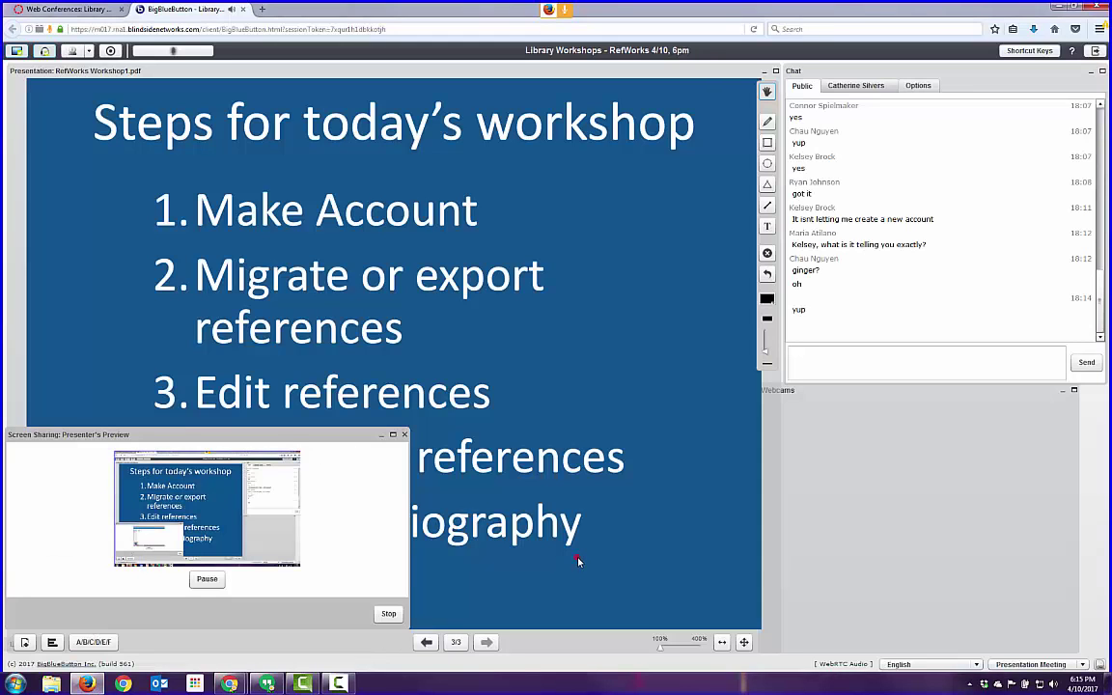
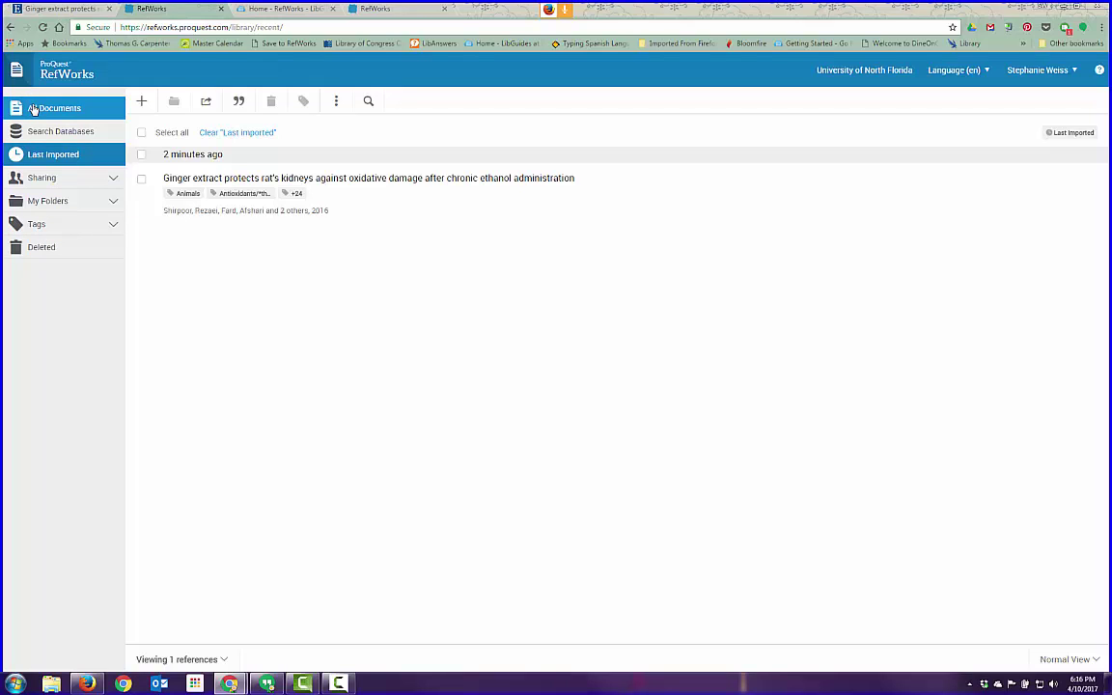
Step: Create a folder named "ginger" and place it directly below the "cooking demos/dietary habits" folder
click(32, 109)
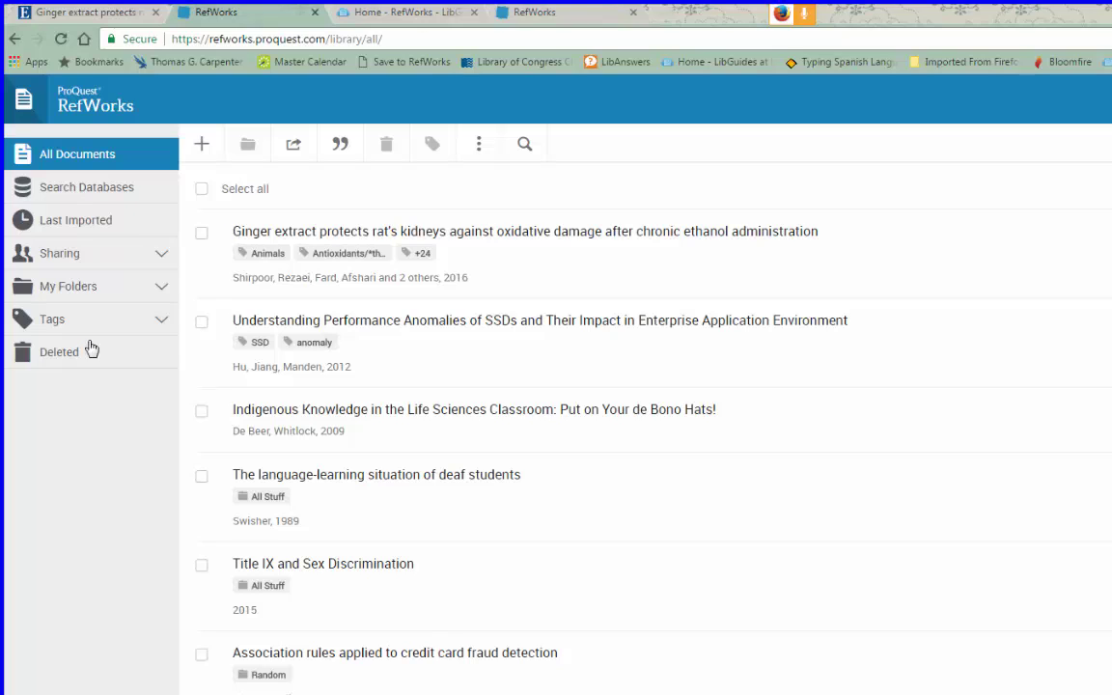
click(72, 293)
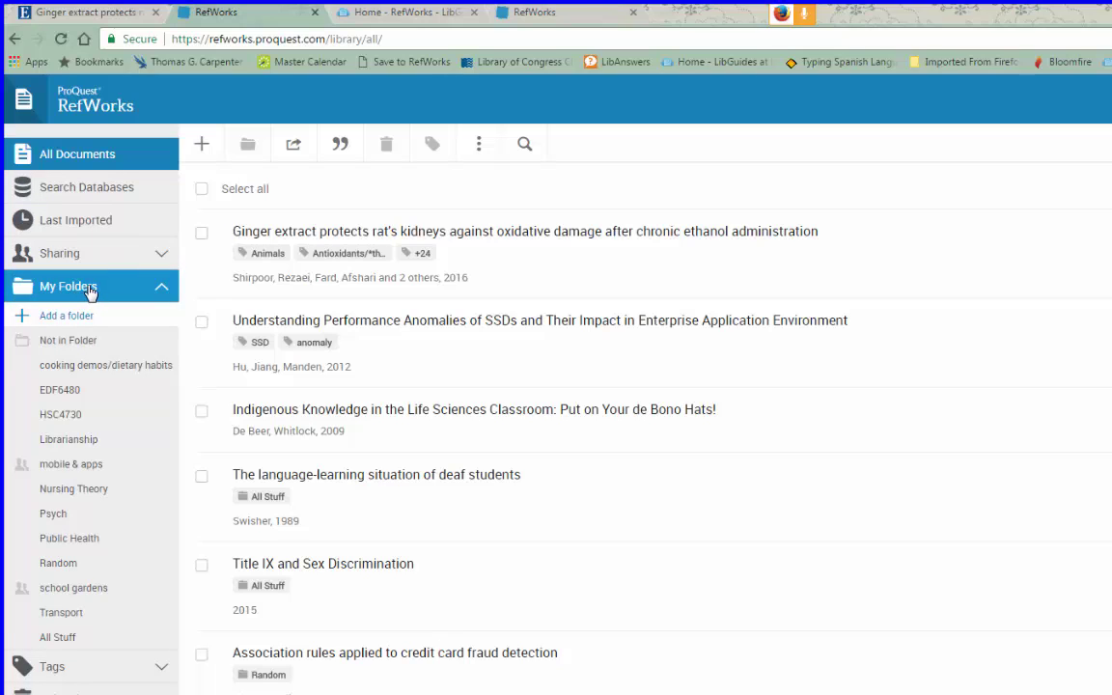
click(80, 346)
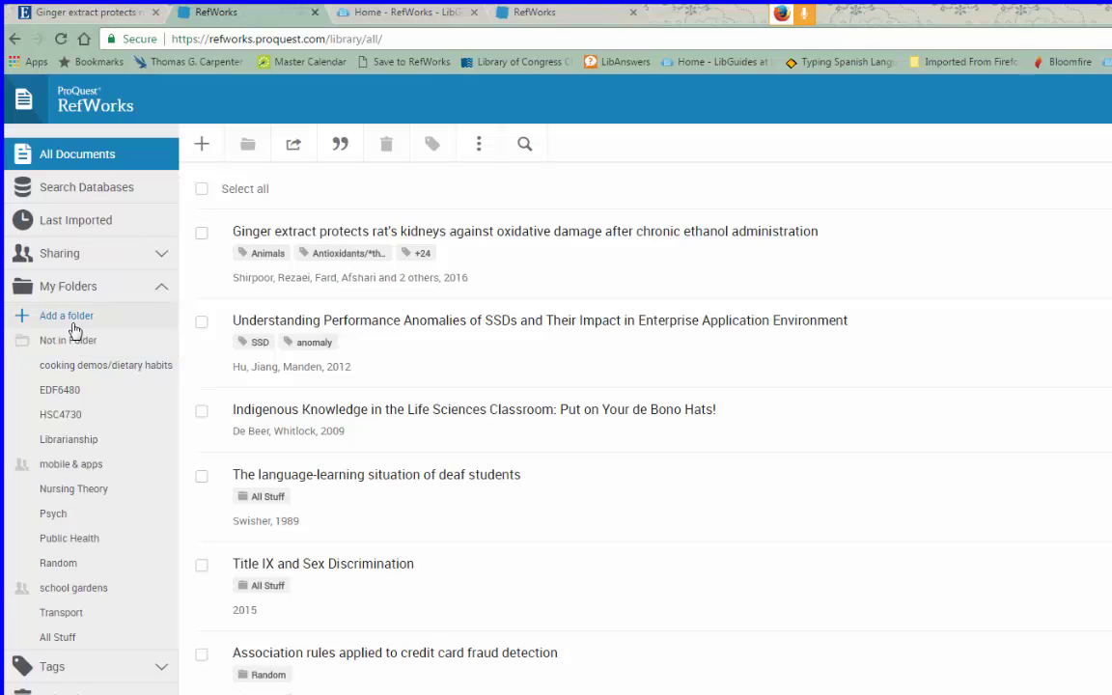
click(53, 317)
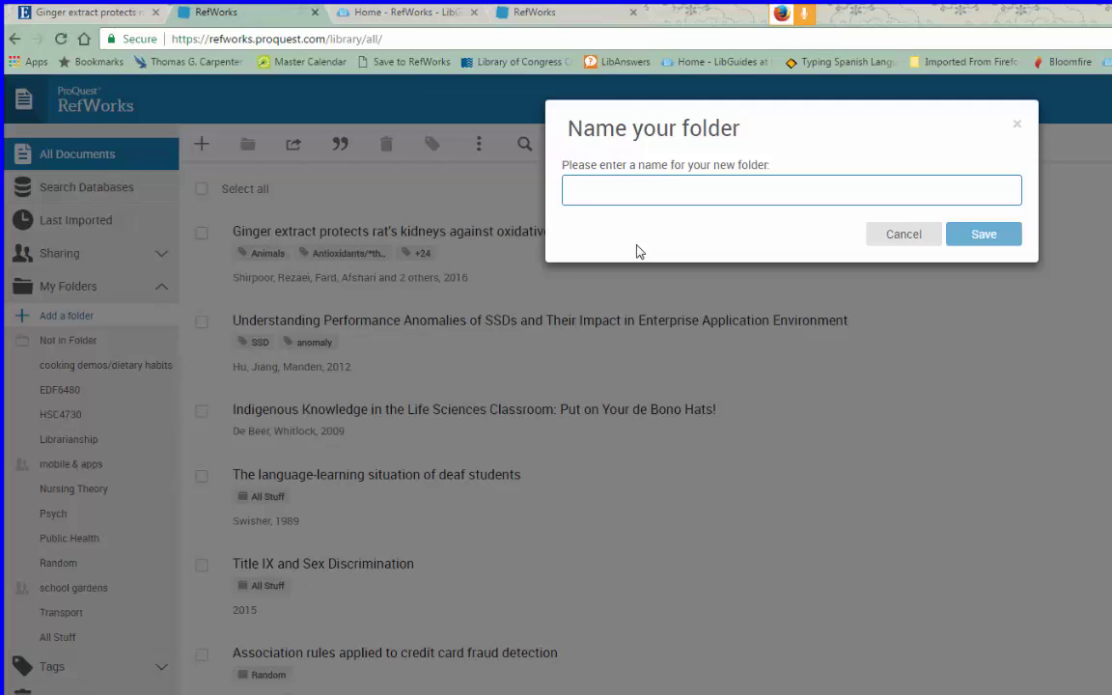
text(ginger)
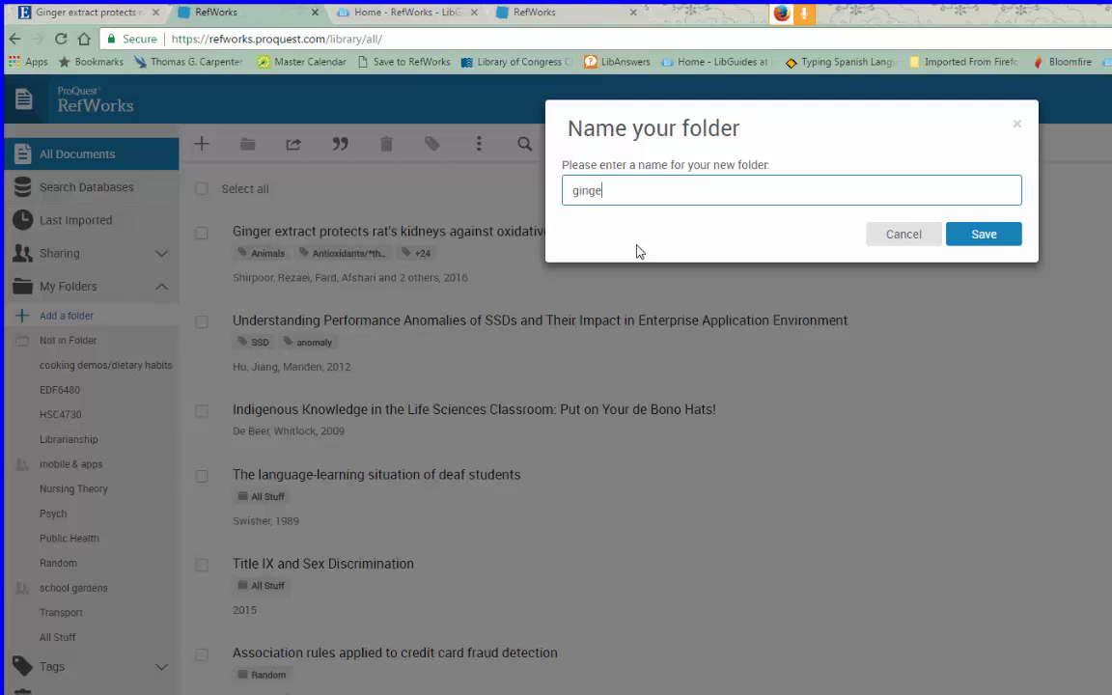
click(994, 238)
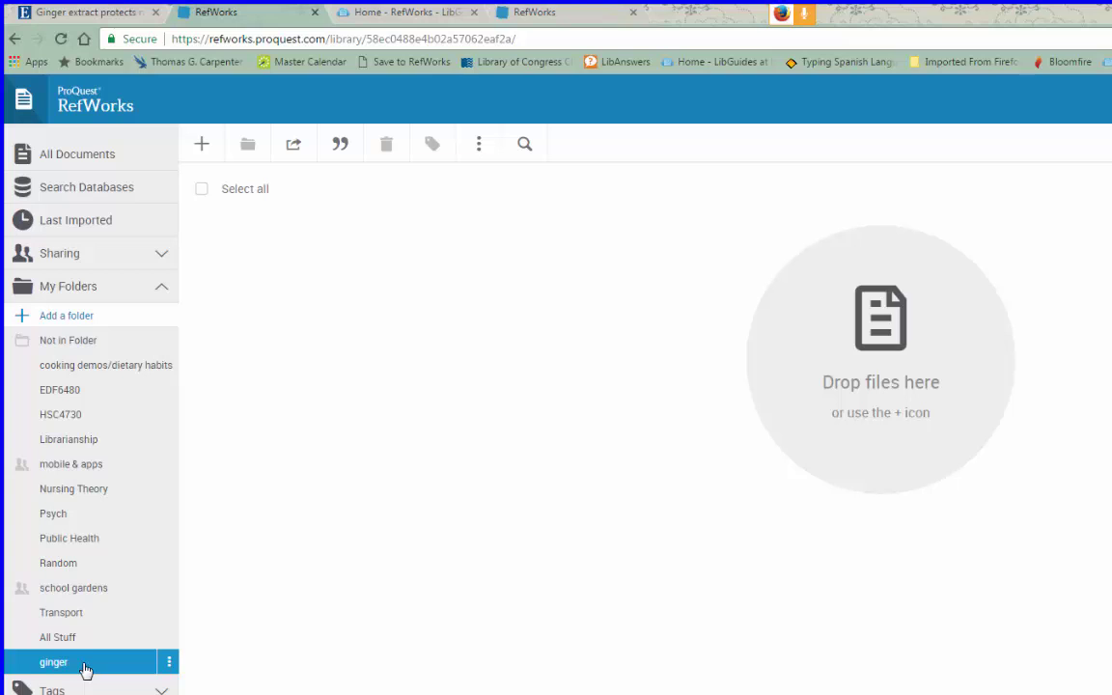
drag(85, 670, 21, 380)
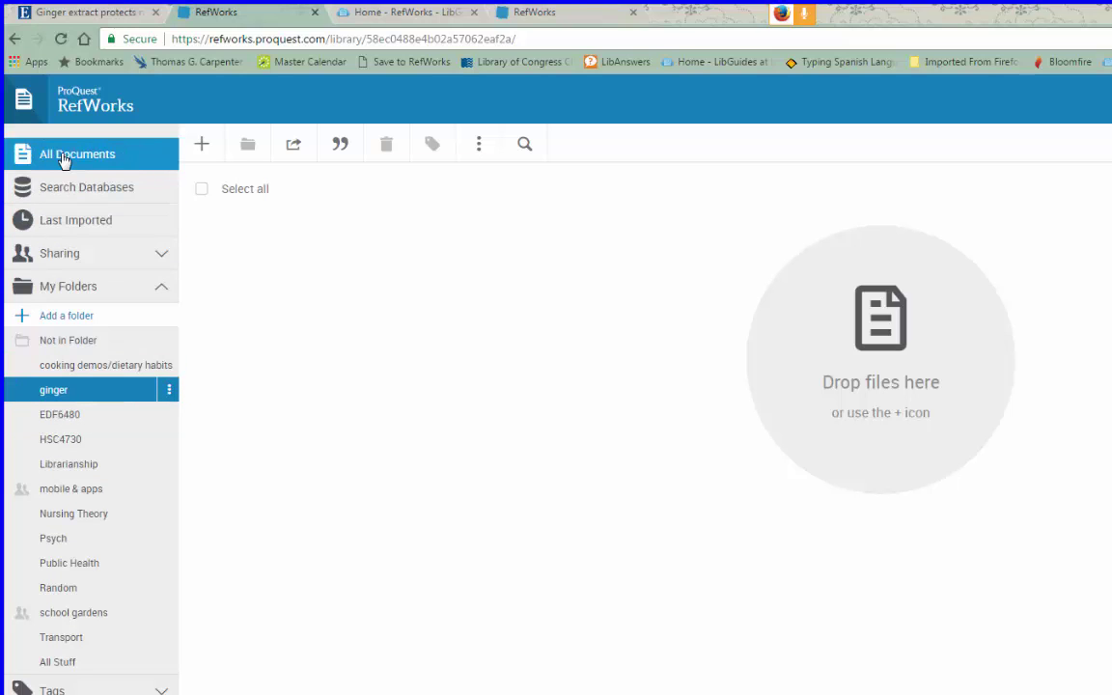
Step: Add the last imported ginger extract article to the "ginger" folder and open that folder
click(56, 222)
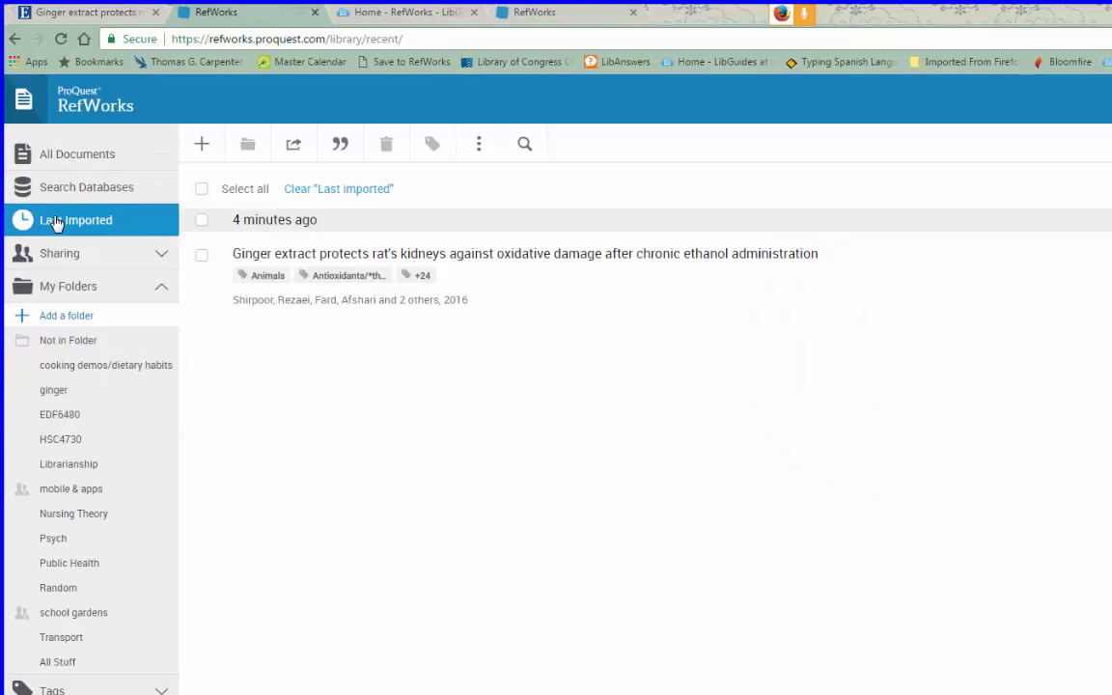
drag(521, 260, 98, 402)
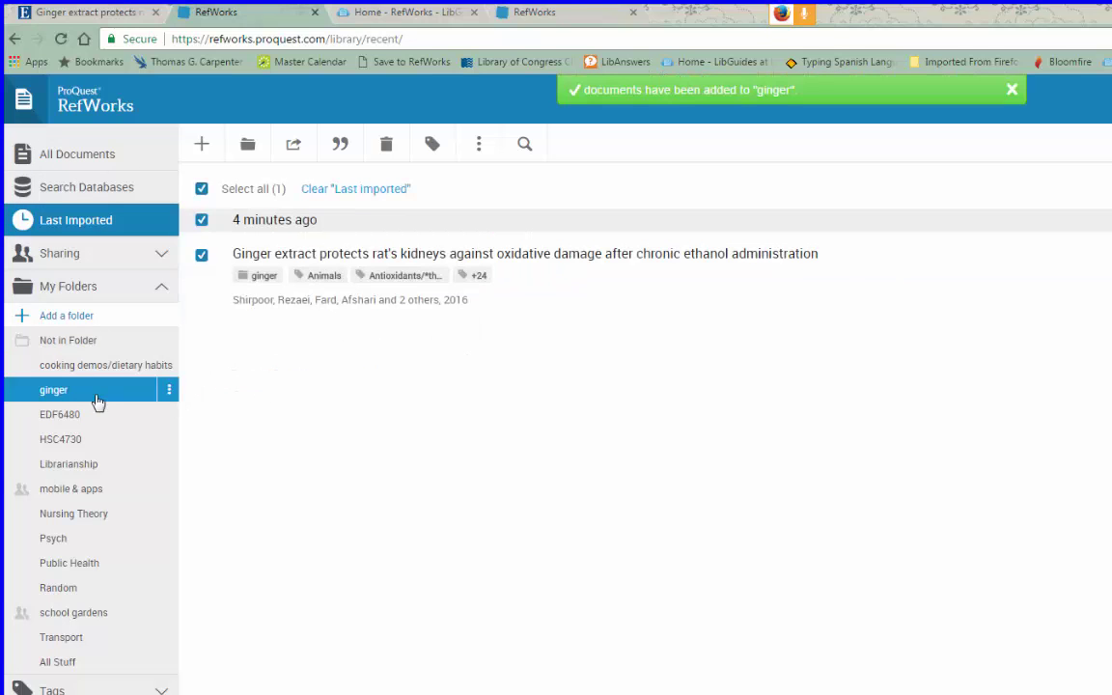
click(97, 400)
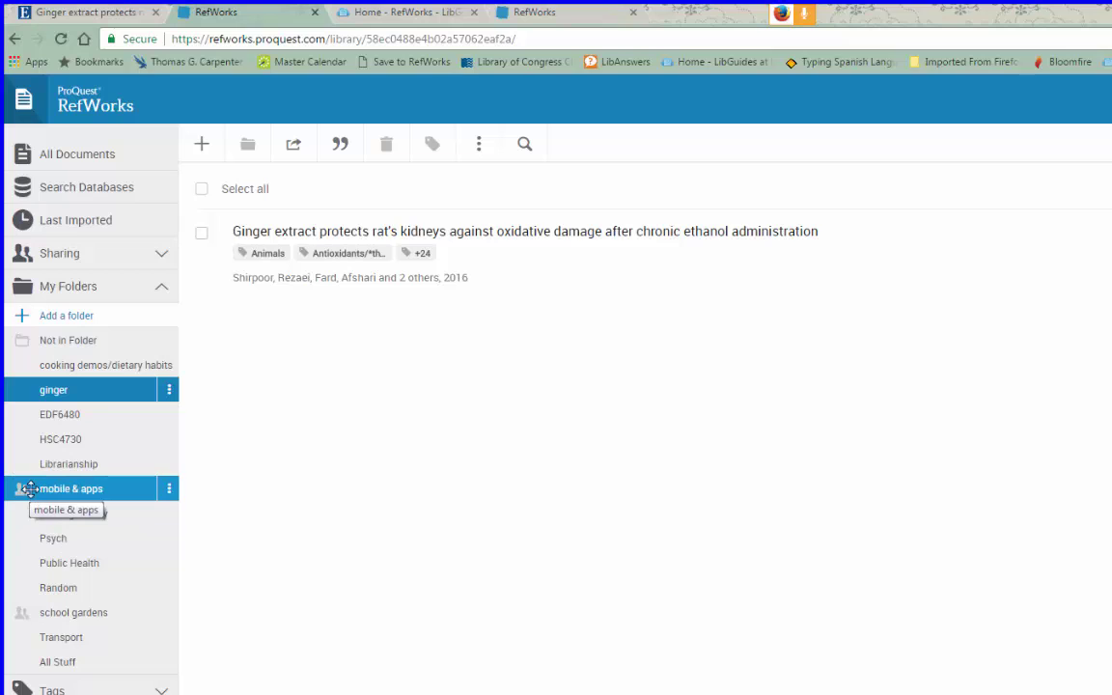
Step: Examine the sharing settings and access permission options for the "ginger" folder without inviting anyone
mouse_move(20, 491)
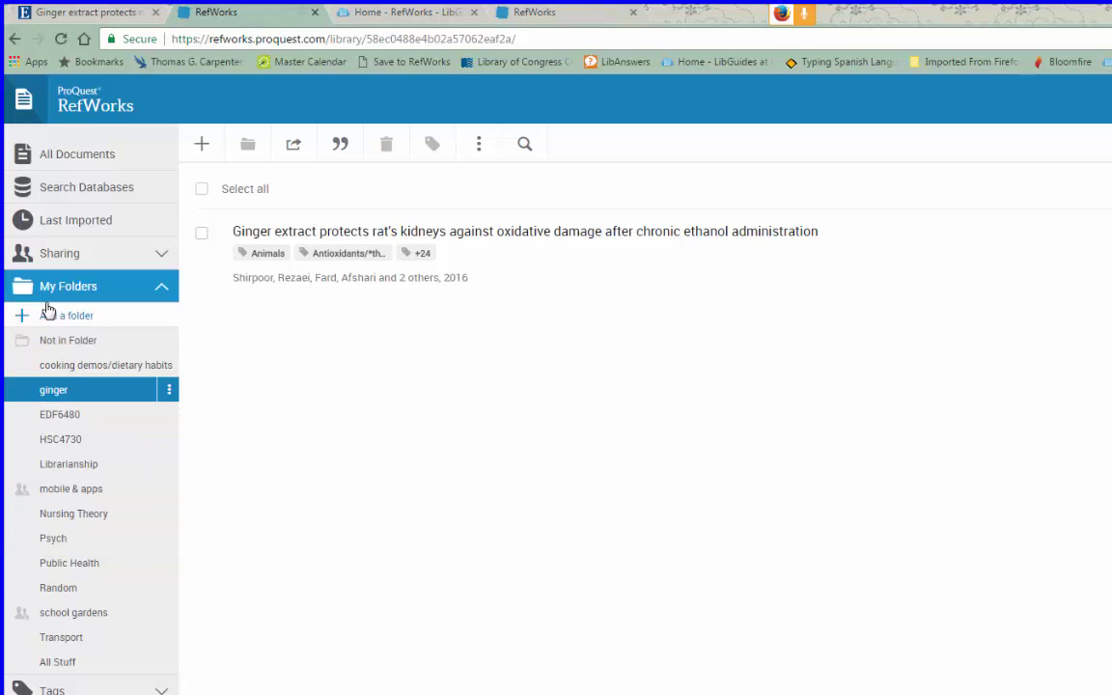
click(102, 257)
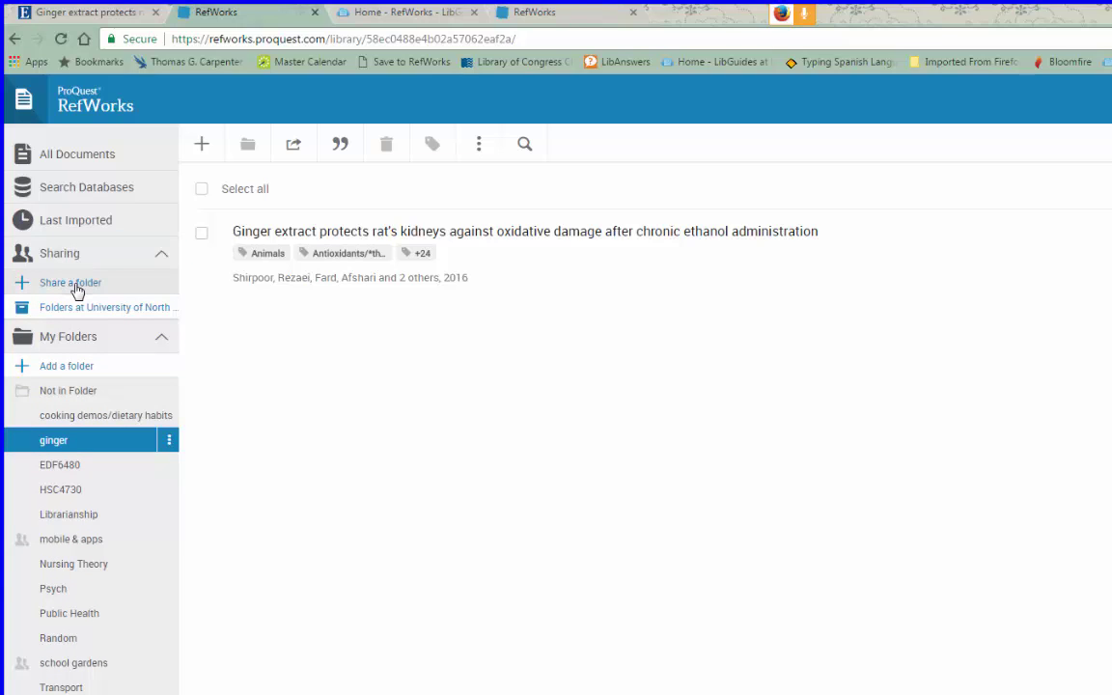
click(169, 445)
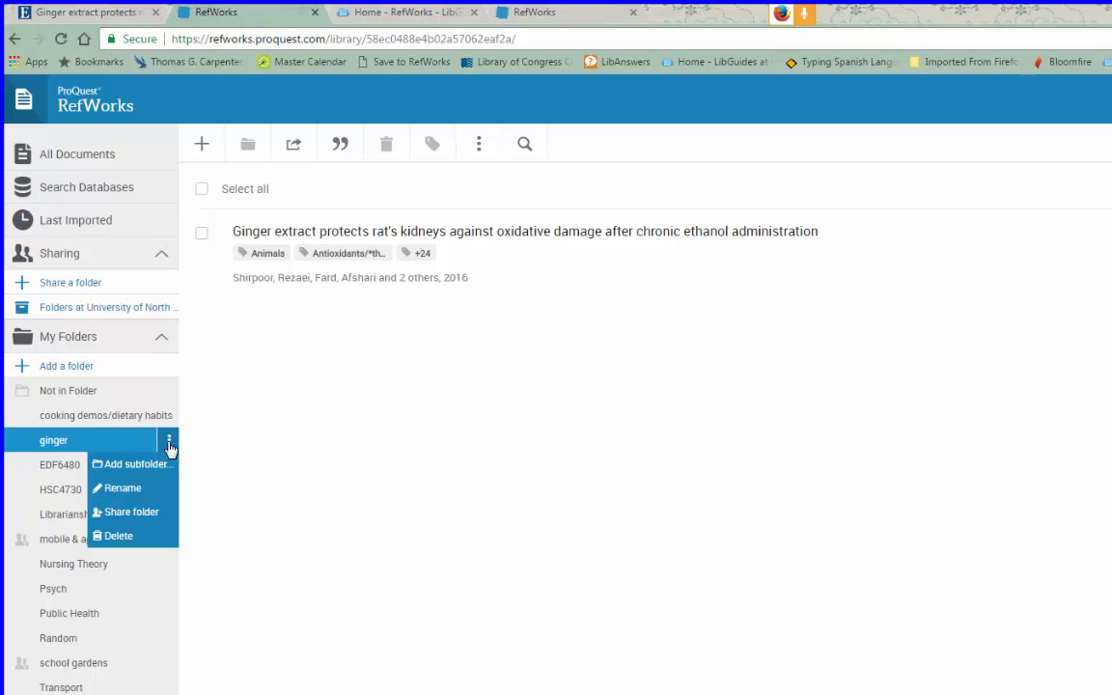
click(134, 513)
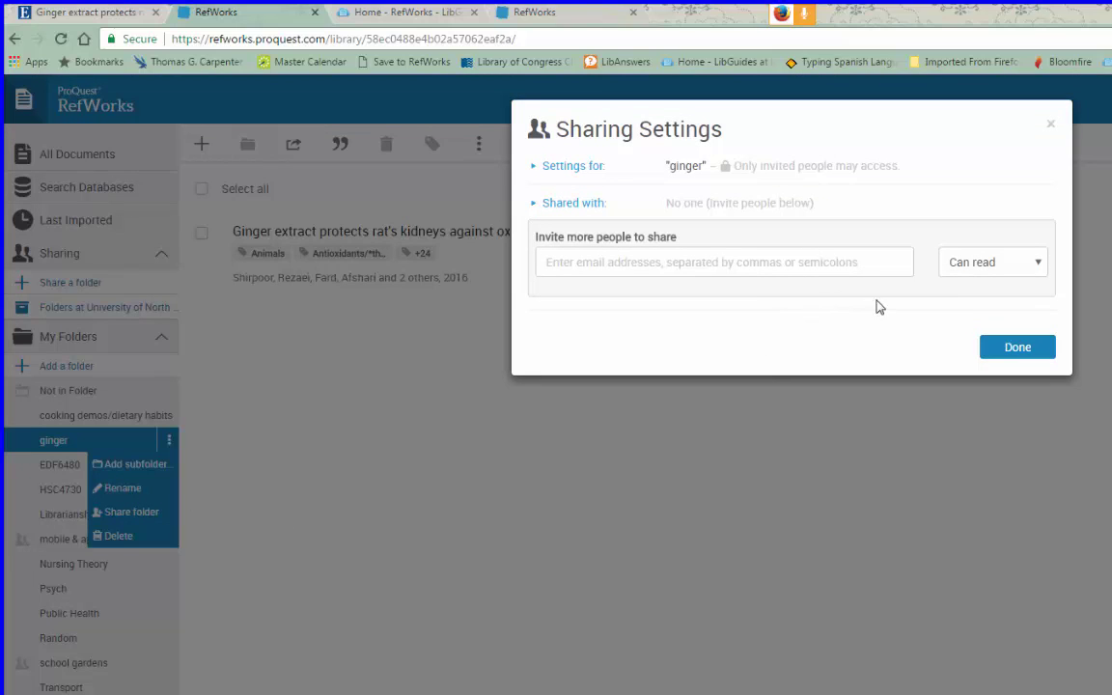
click(1014, 263)
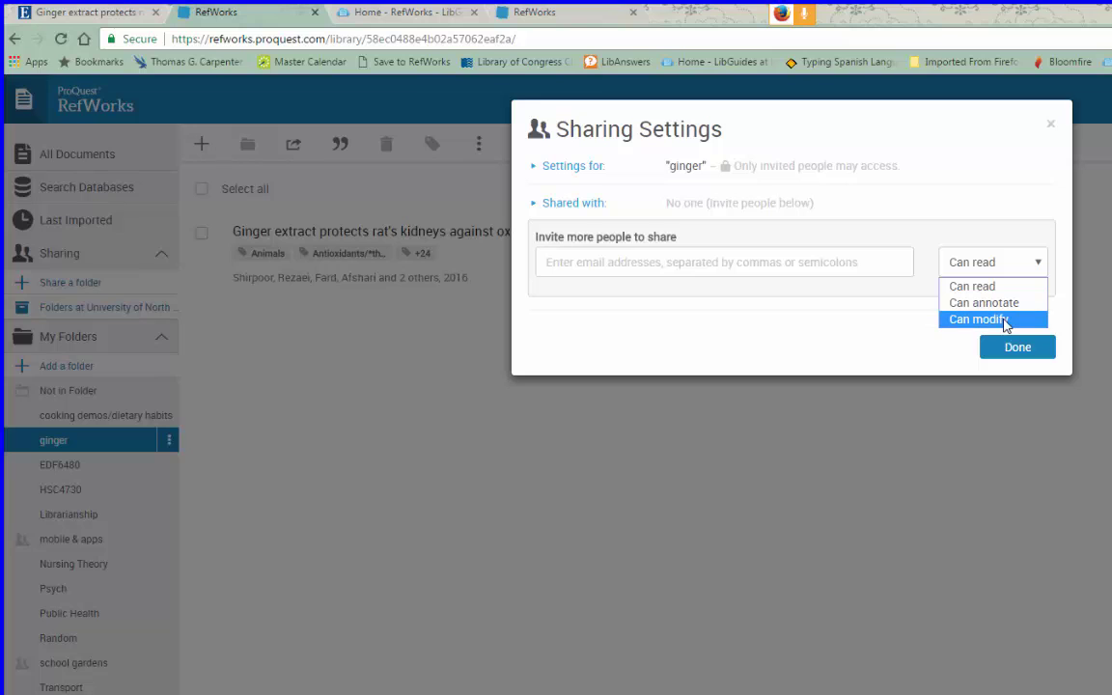
click(854, 319)
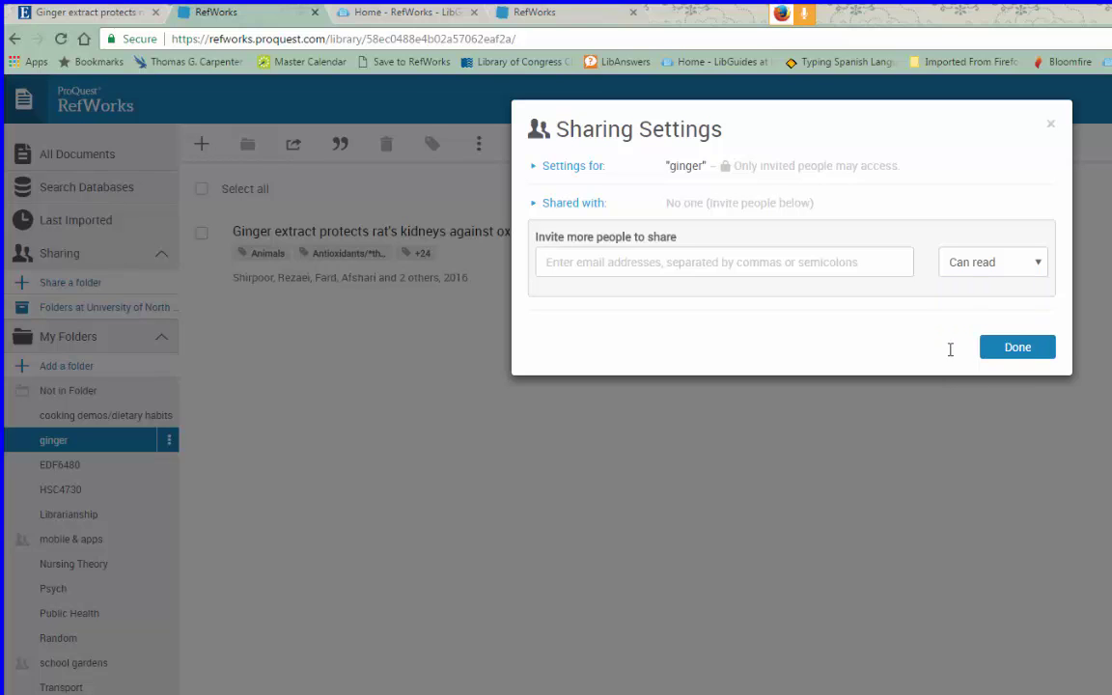
click(1050, 124)
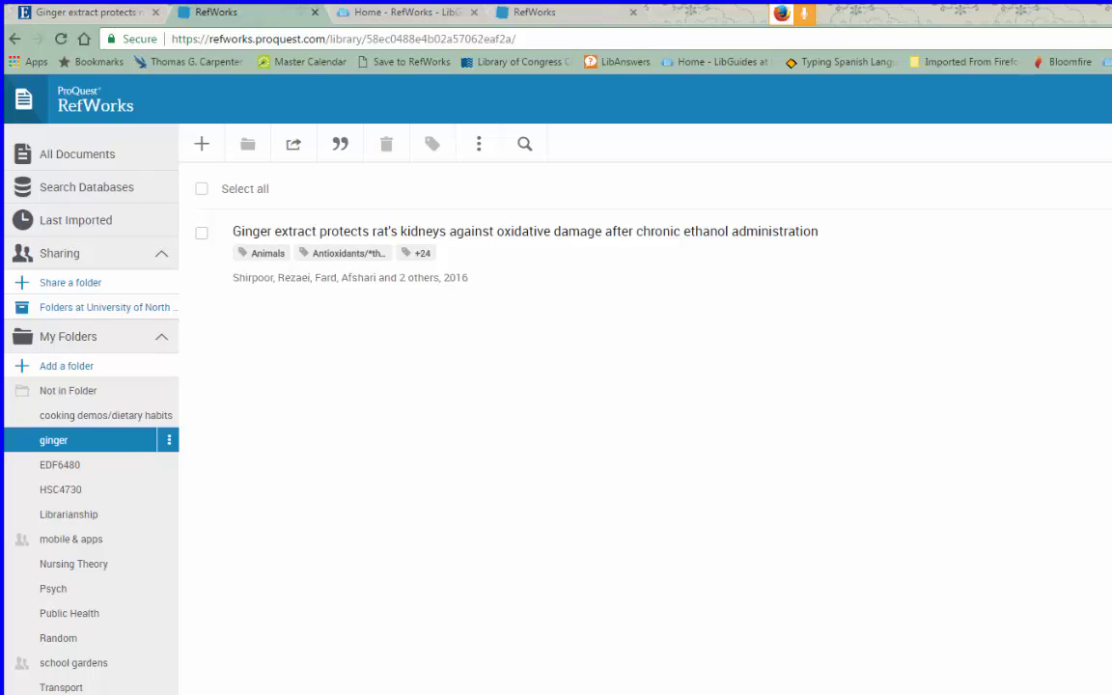
Step: Switch to the BigBlueButton workshop session in Firefox to check the participants' new chat questions
key(alt+Tab)
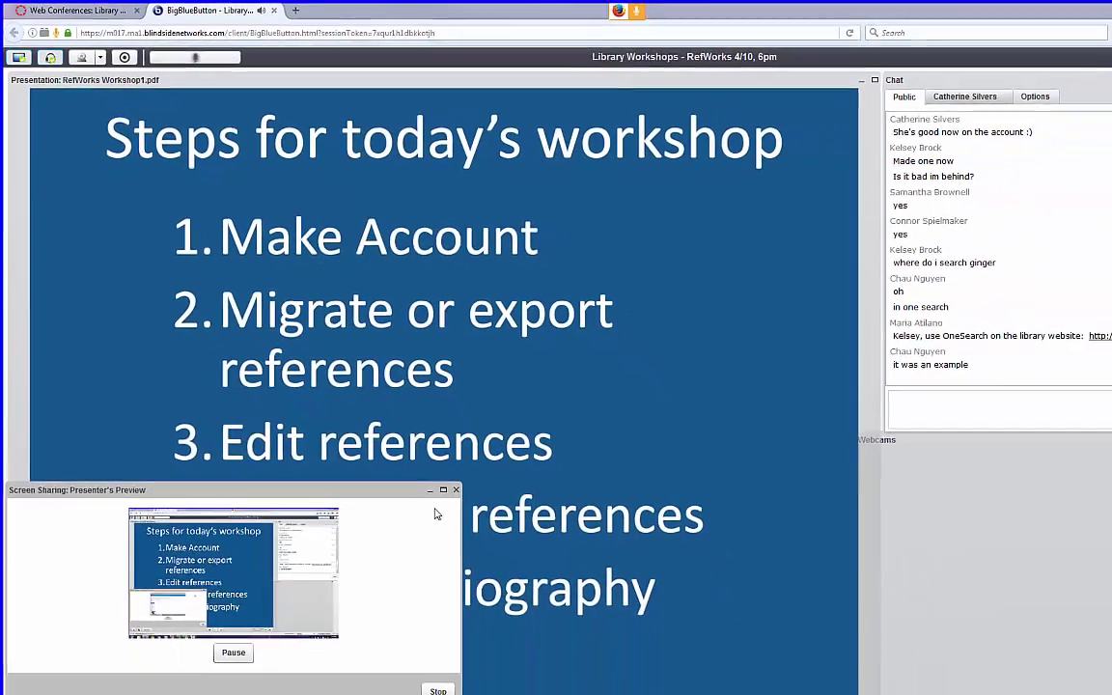
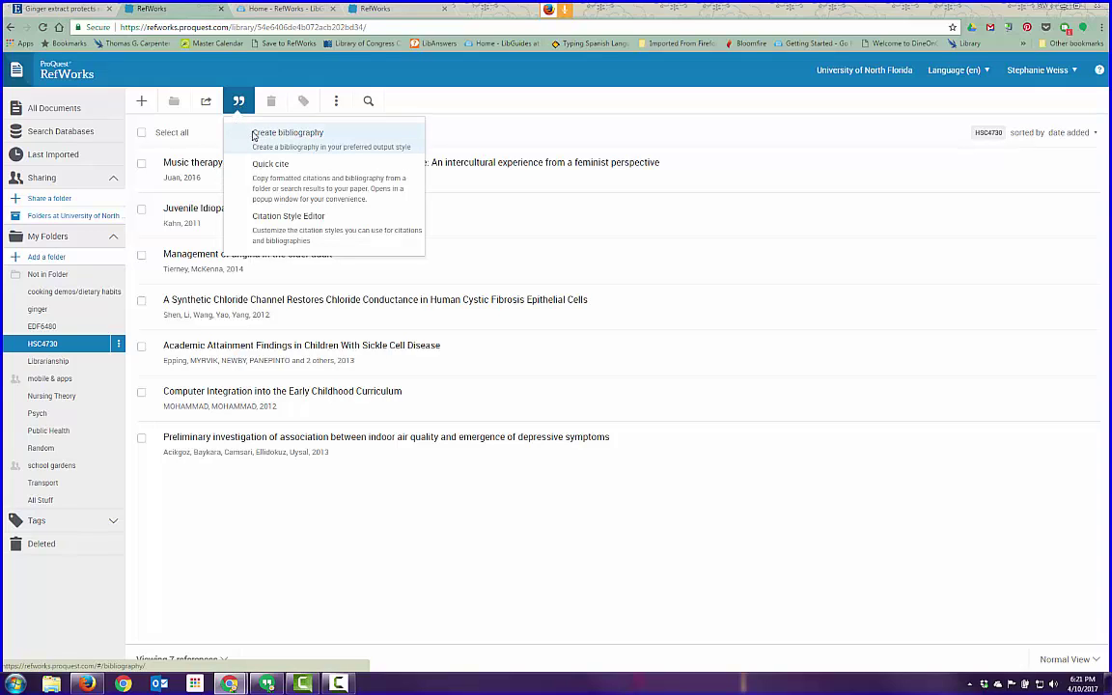
Step: Create a bibliography of all references in the HSC4730 folder and set its citation style to MLA 8th Edition
click(253, 137)
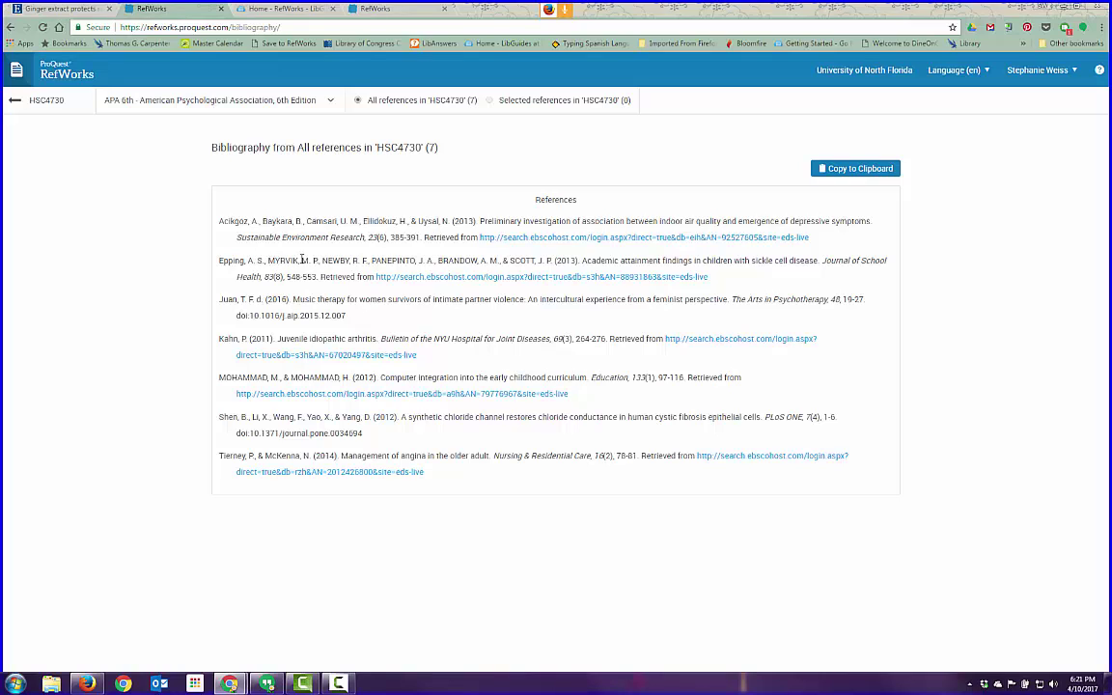
drag(268, 261, 548, 261)
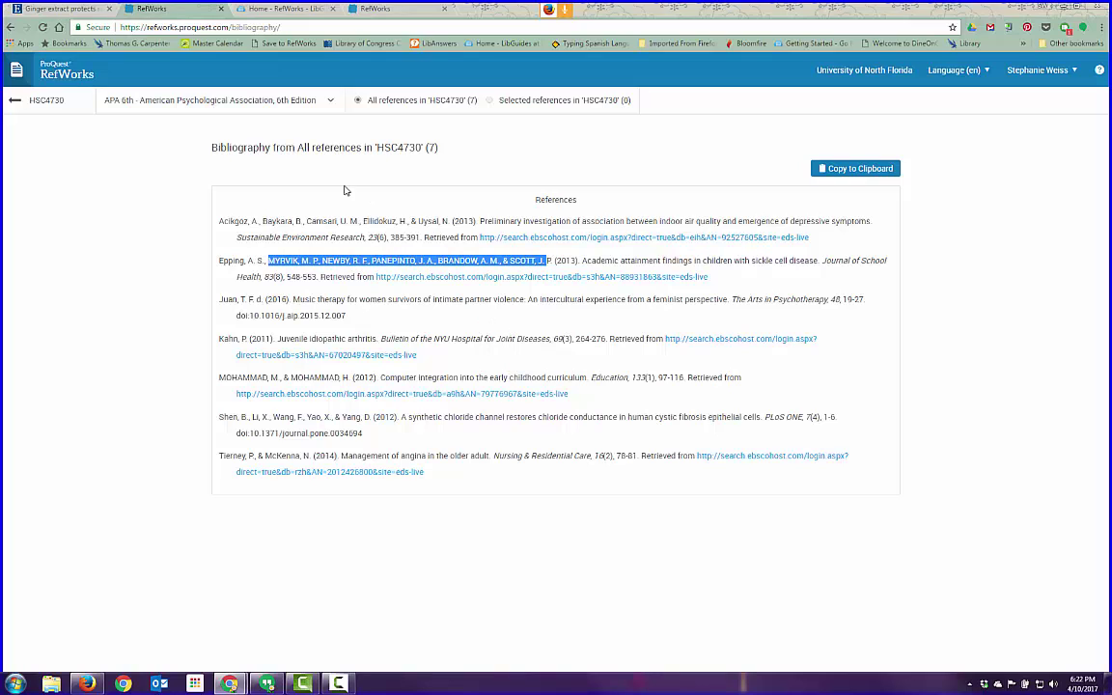
click(321, 103)
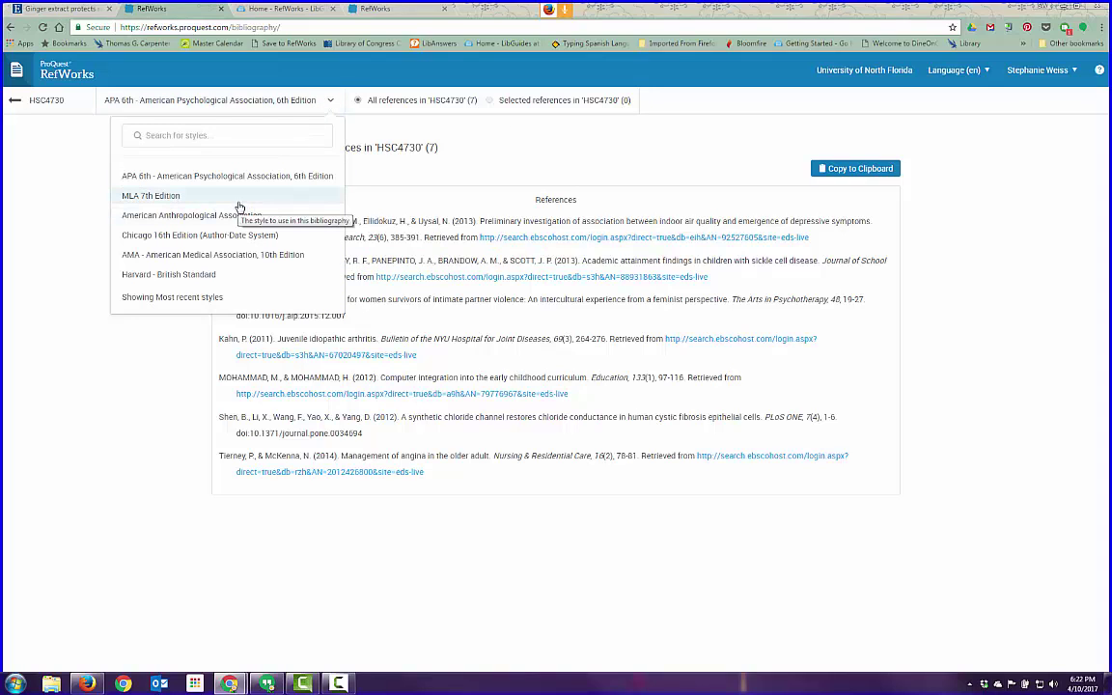
click(209, 135)
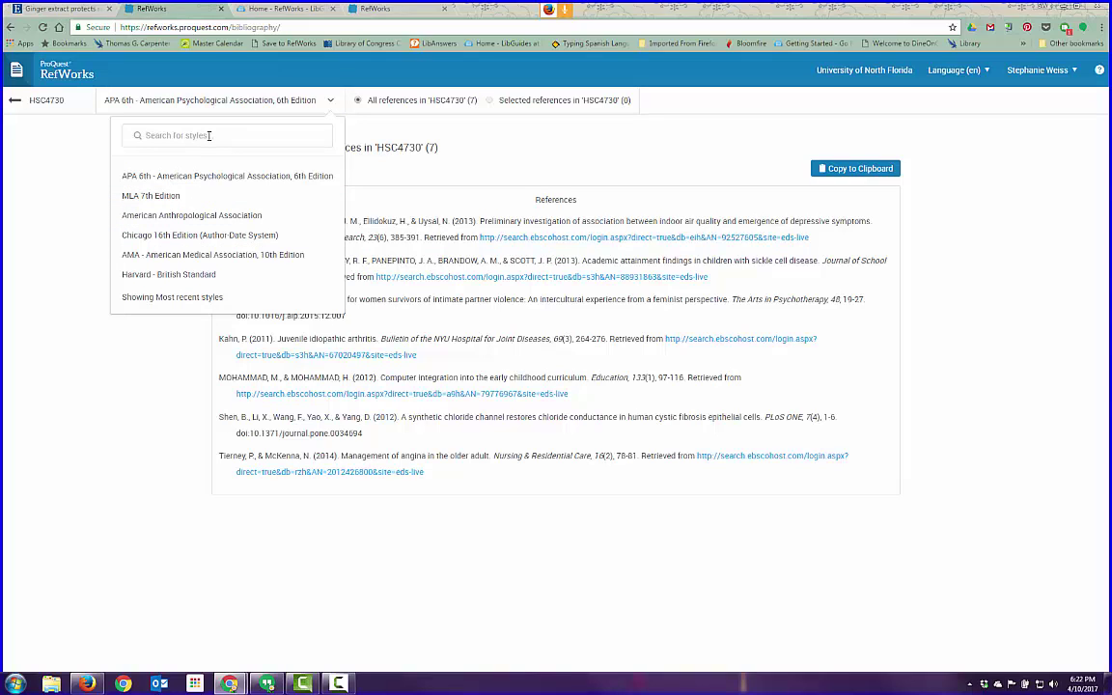
text(mla)
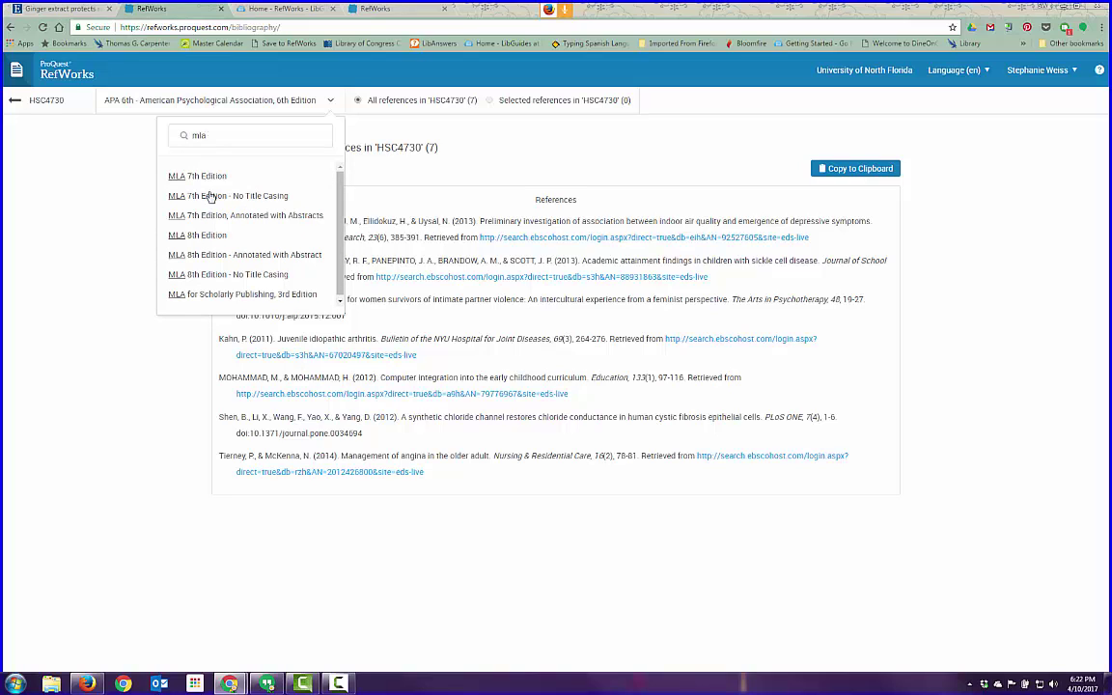
click(206, 236)
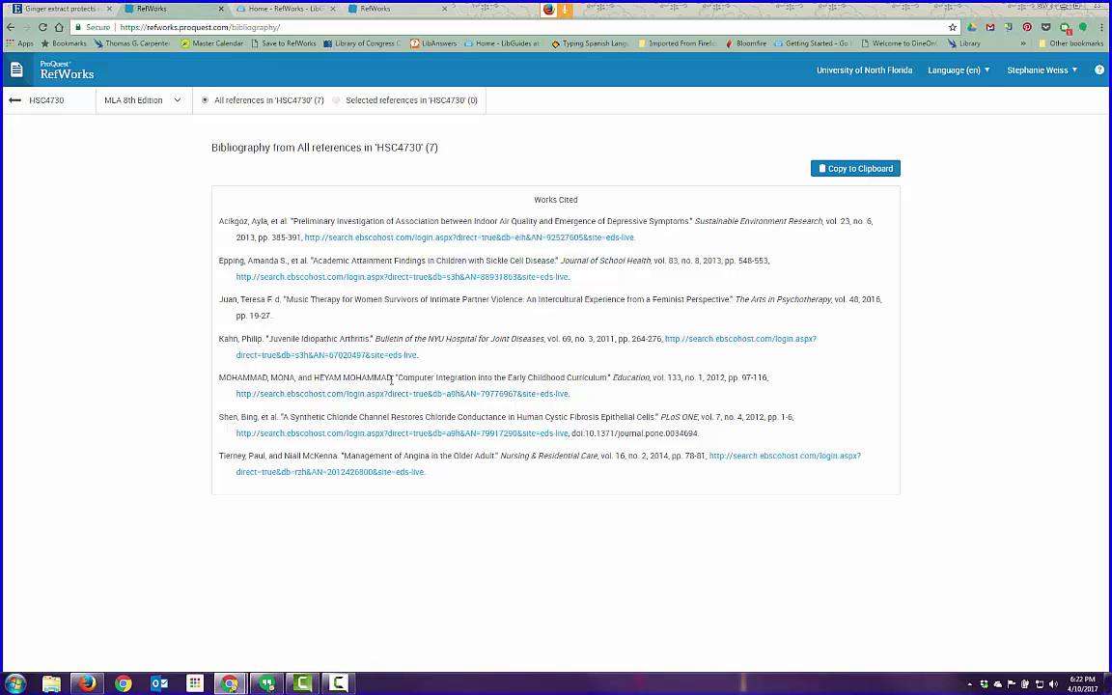
drag(391, 380, 217, 378)
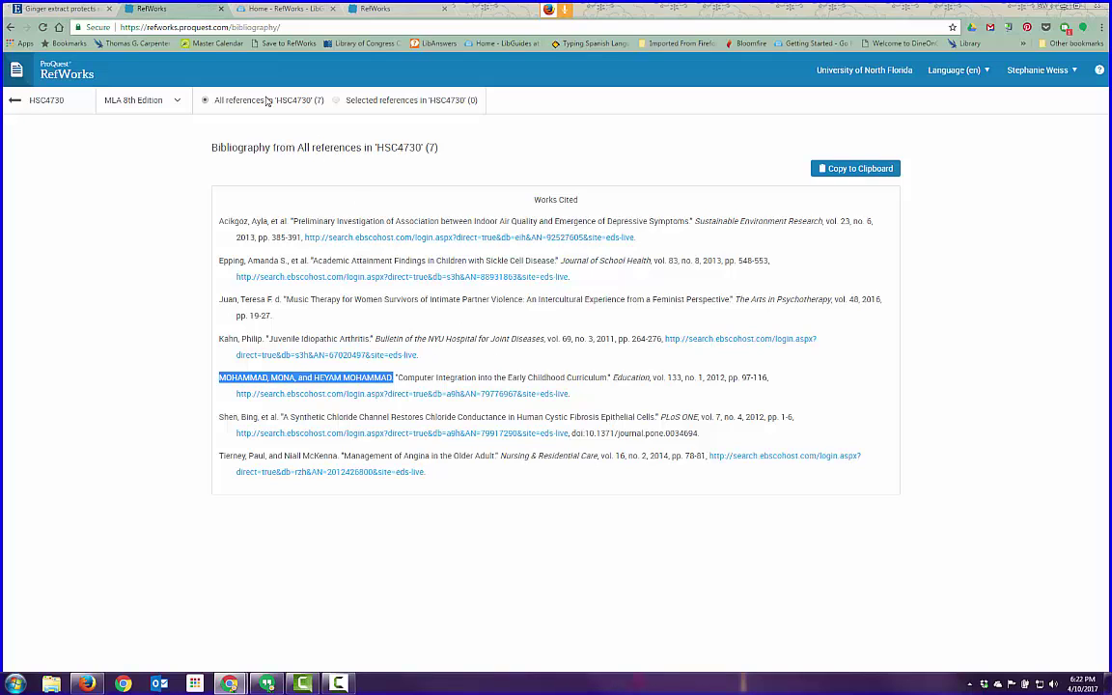
Step: Return to the HSC4730 folder and open the reference "Computer Integration into the Early Childhood Curriculum" for editing
click(14, 104)
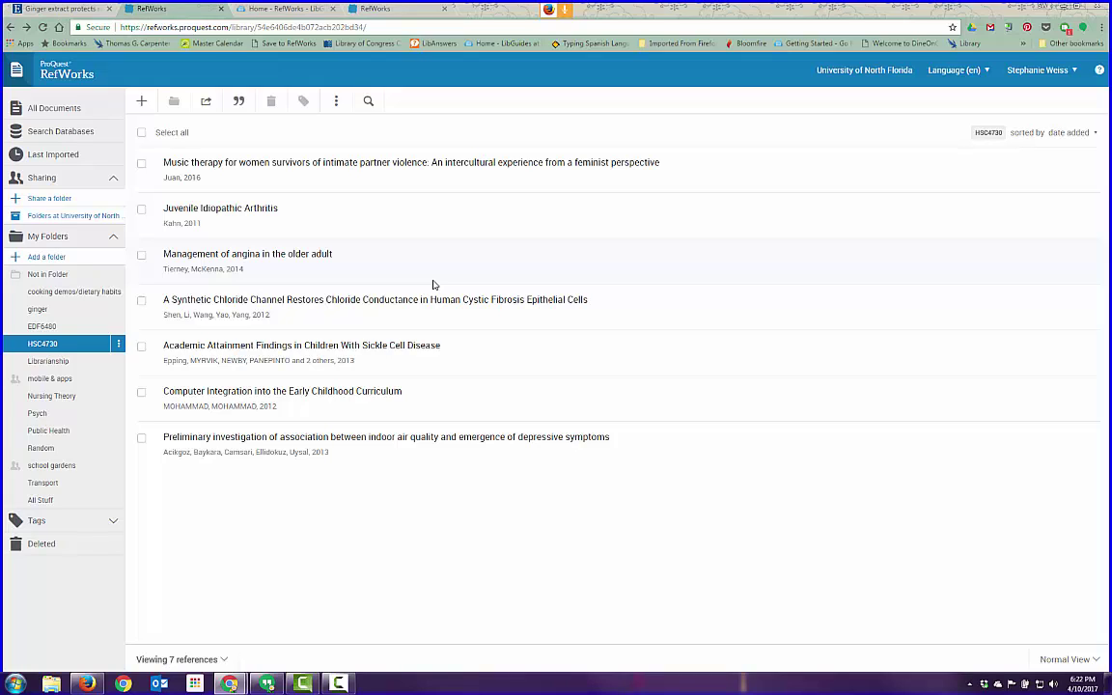
click(289, 392)
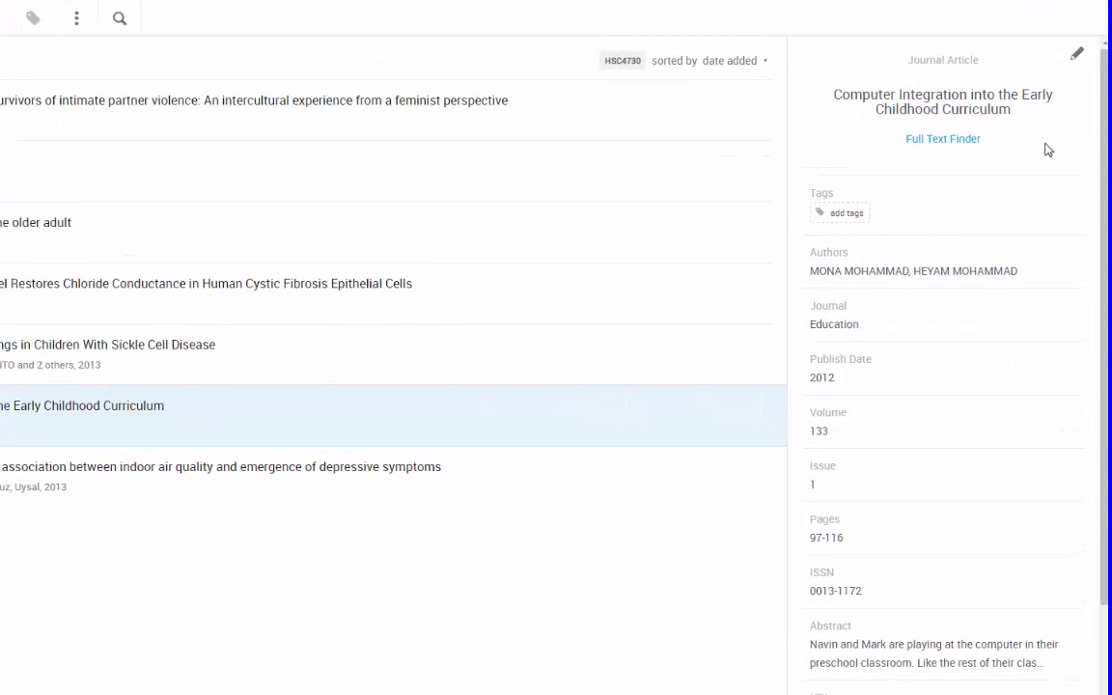
scroll(1014, 259, down, 5)
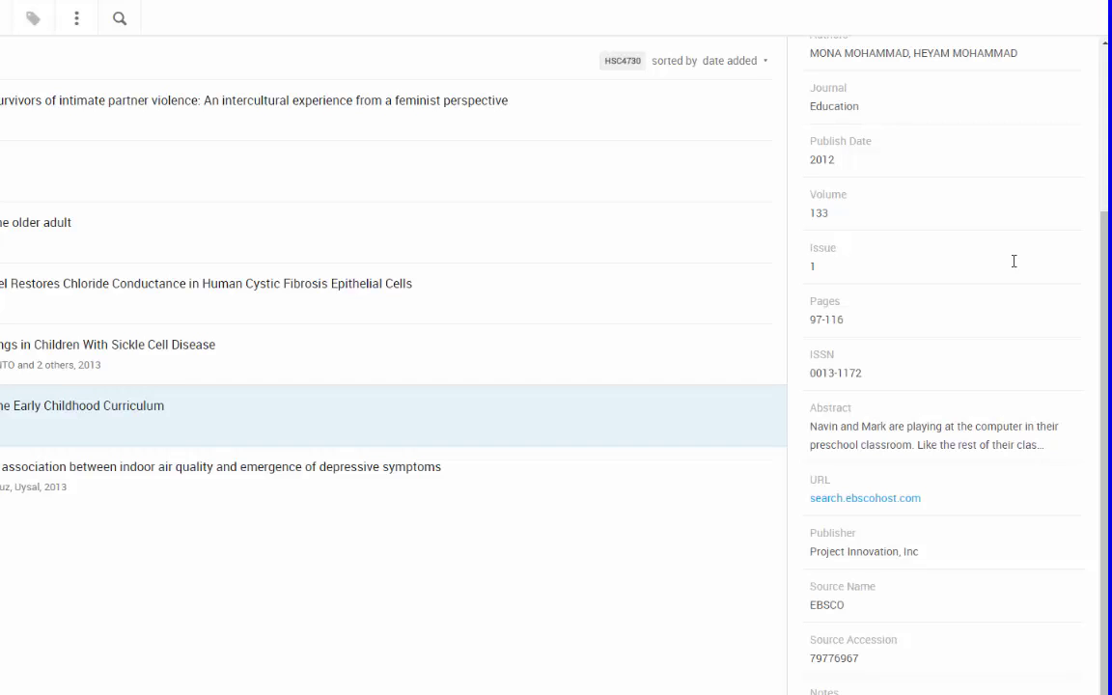
scroll(1014, 261, up, 5)
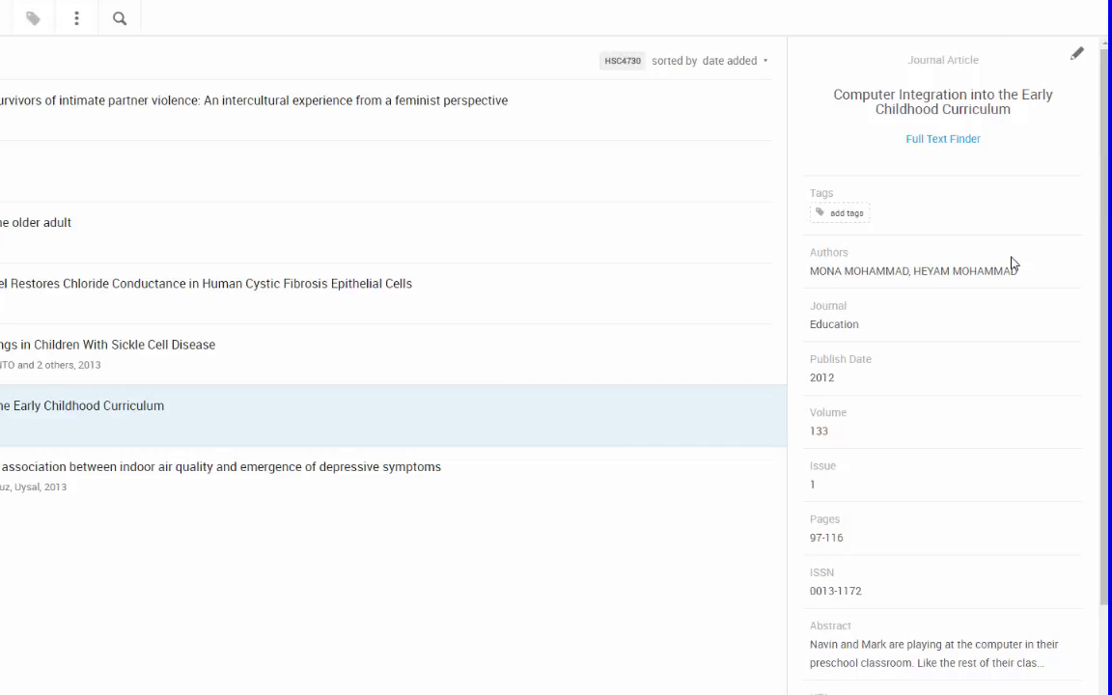
click(1075, 60)
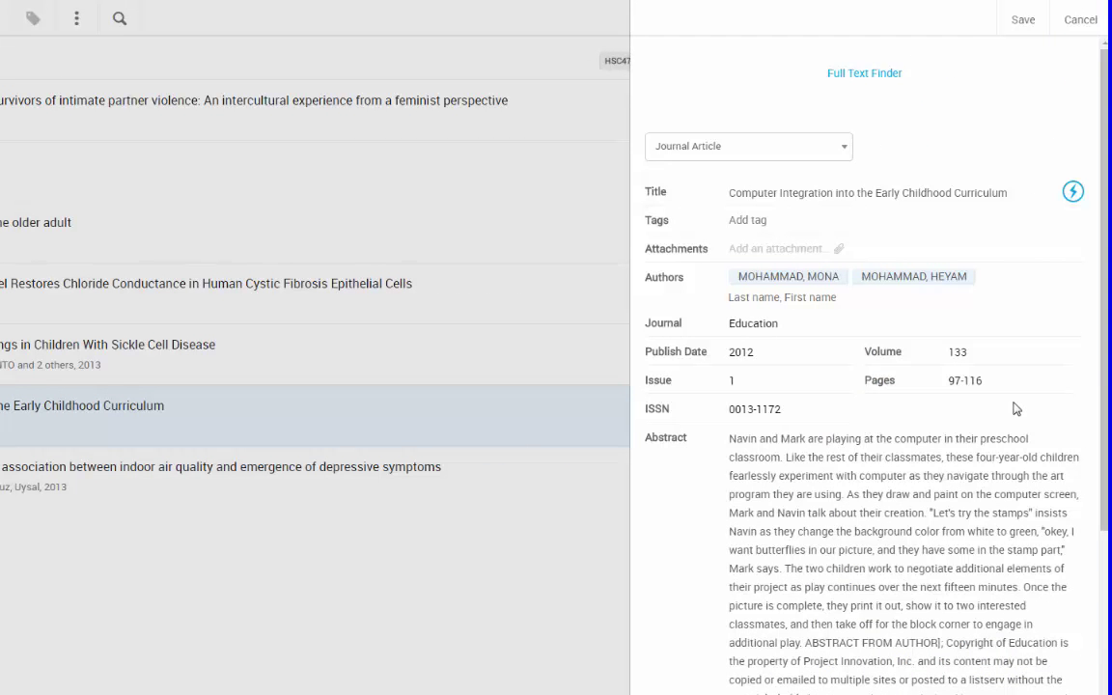
Step: Review the editable author and abstract fields of the reference, highlight the whole abstract, and save the reference
click(838, 276)
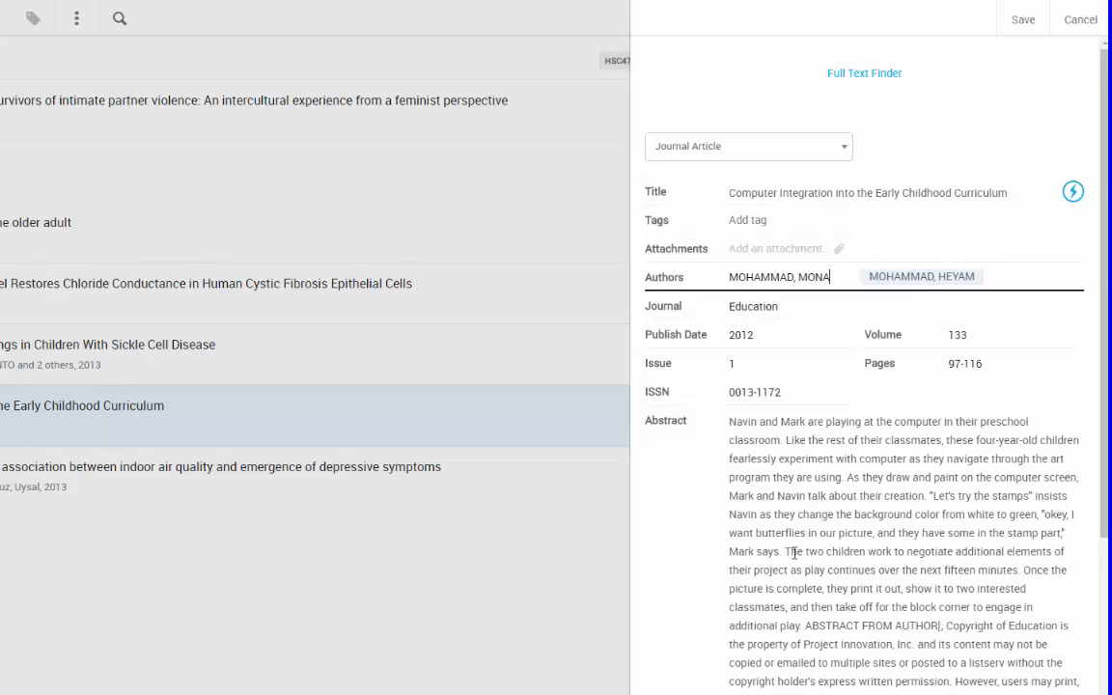
scroll(732, 441, down, 3)
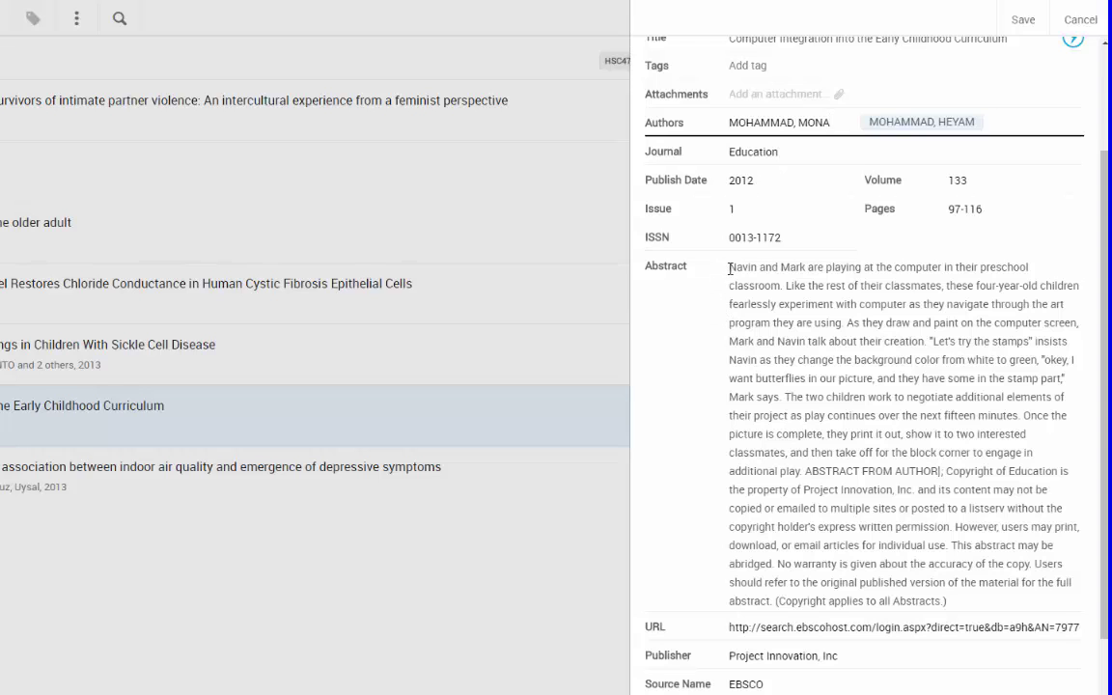
key(Return)
click(728, 286)
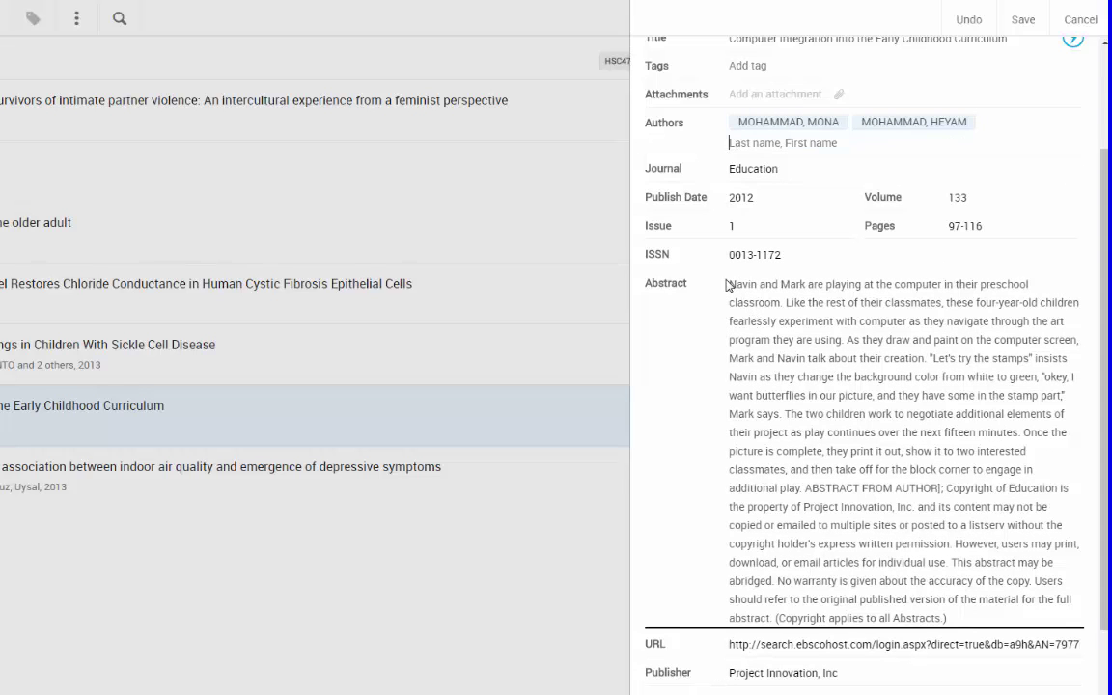
drag(728, 286, 922, 536)
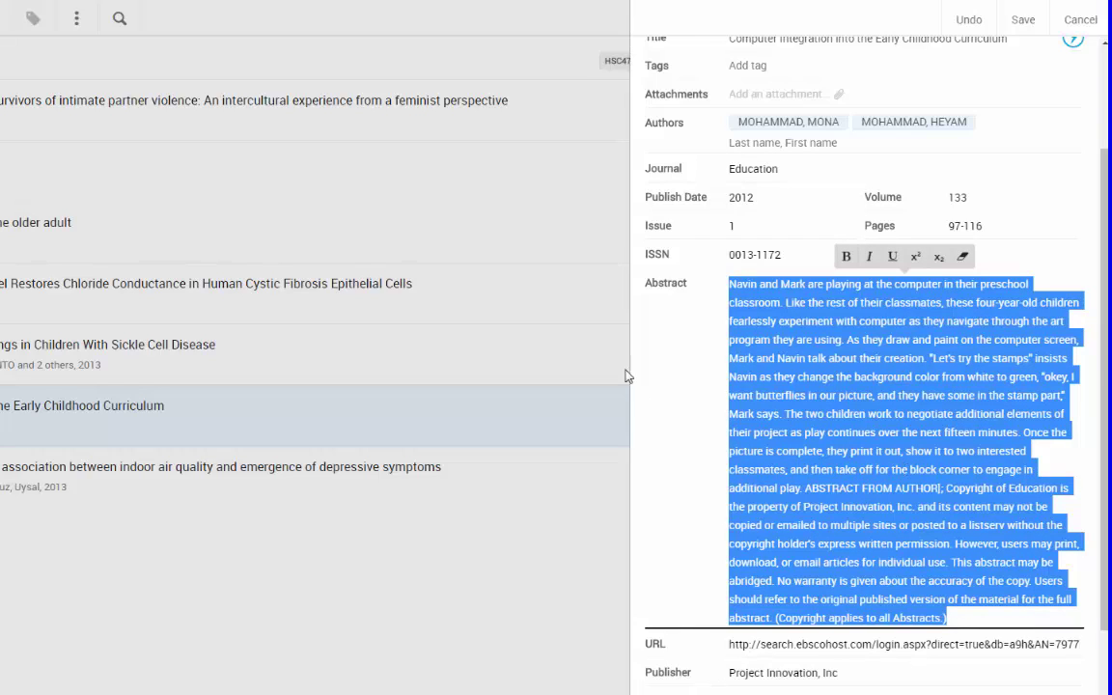
click(1009, 27)
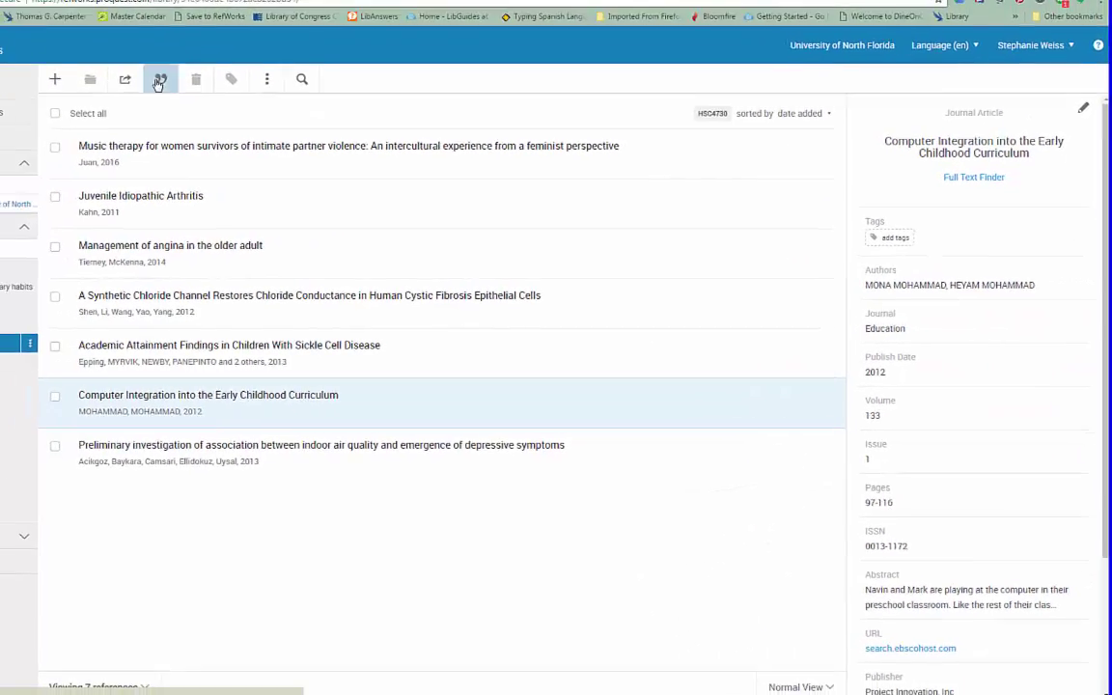
Step: Create a bibliography of all references in HSC4730 in the APA 6th - Annotated with Abstracts style
click(160, 81)
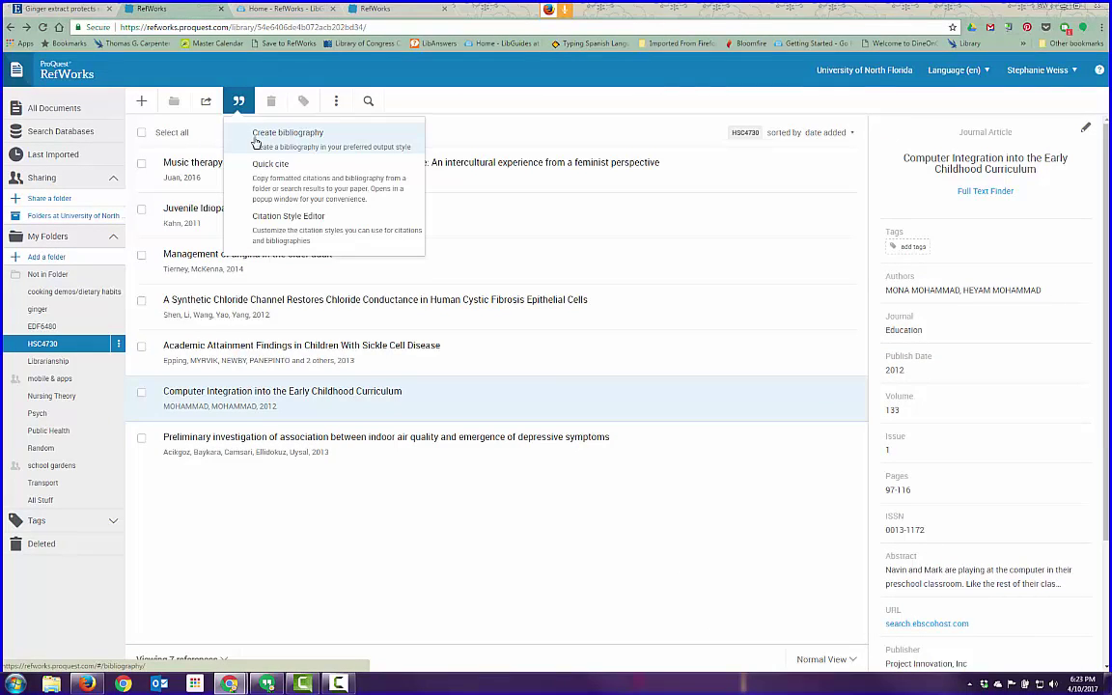
click(257, 135)
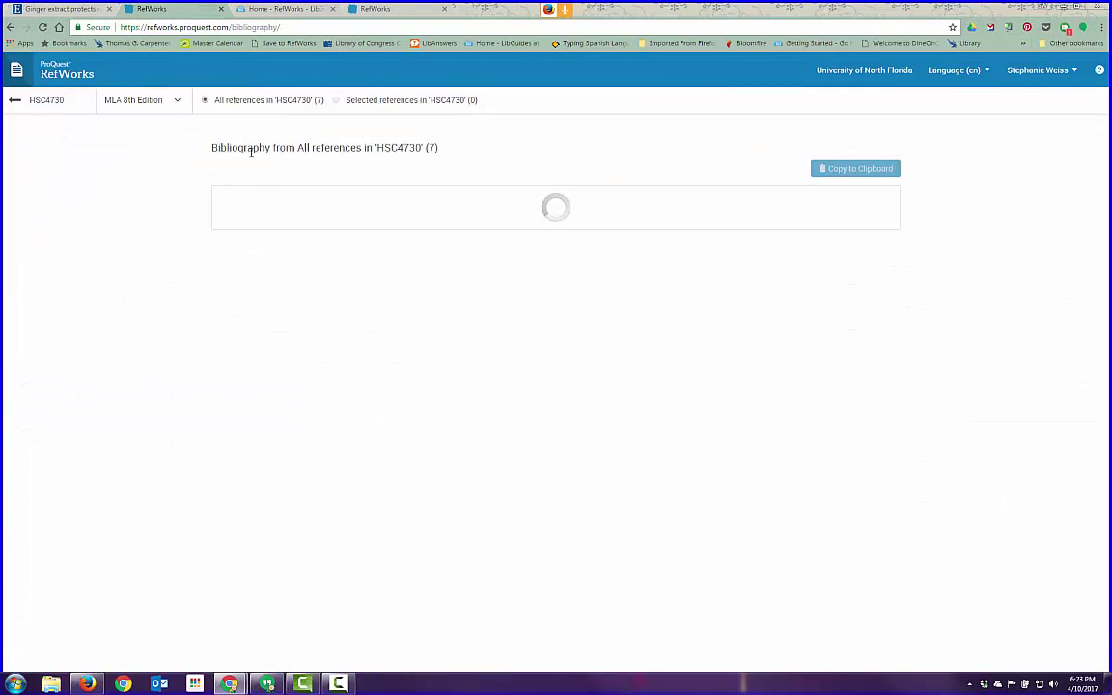
click(178, 101)
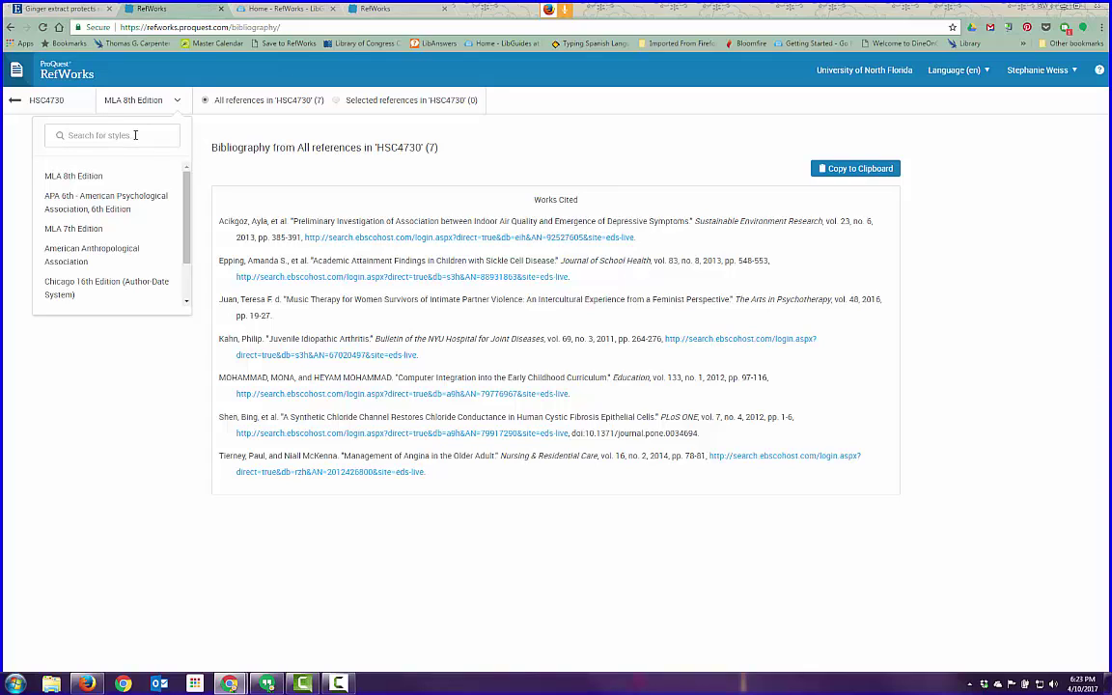
text(apa)
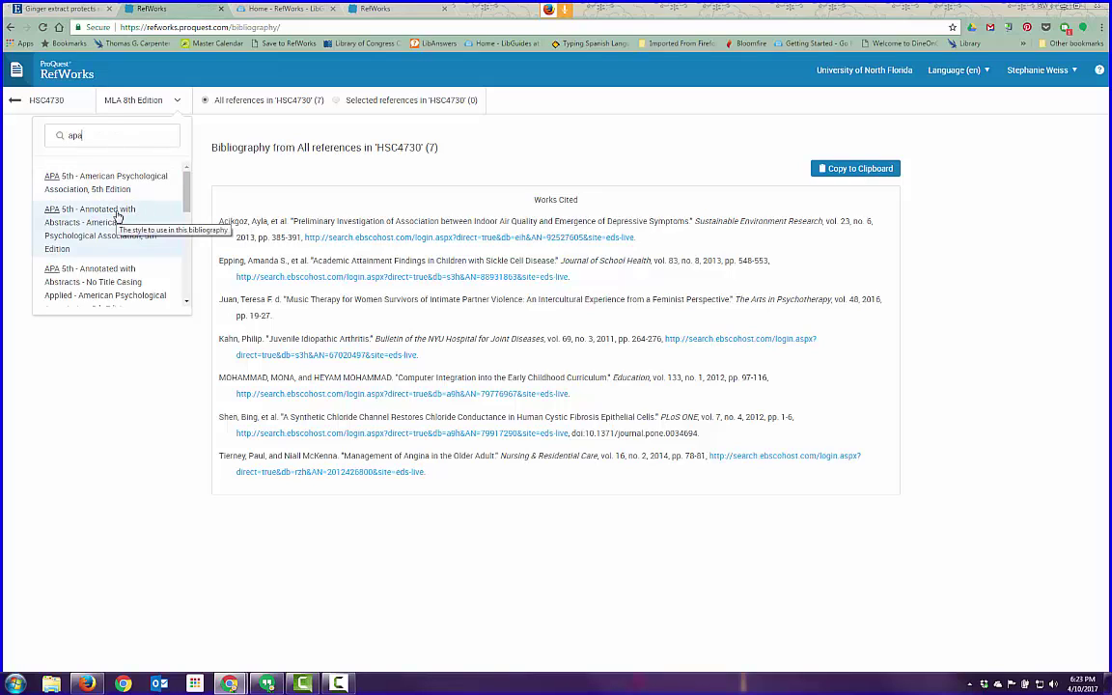
scroll(131, 238, down, 5)
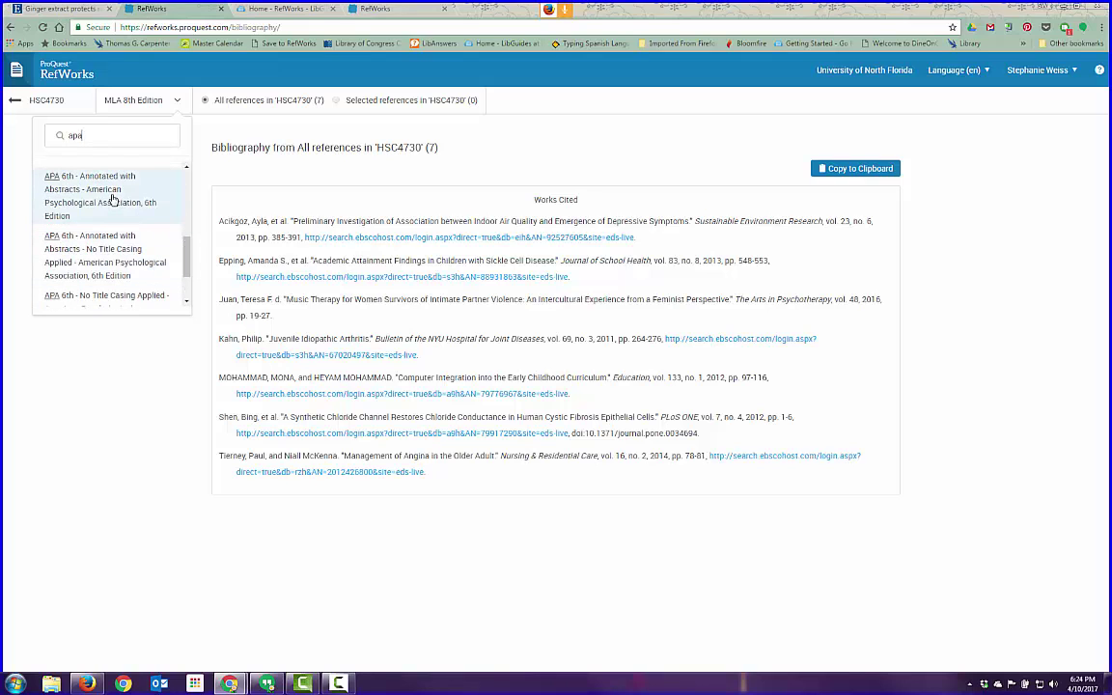
click(113, 200)
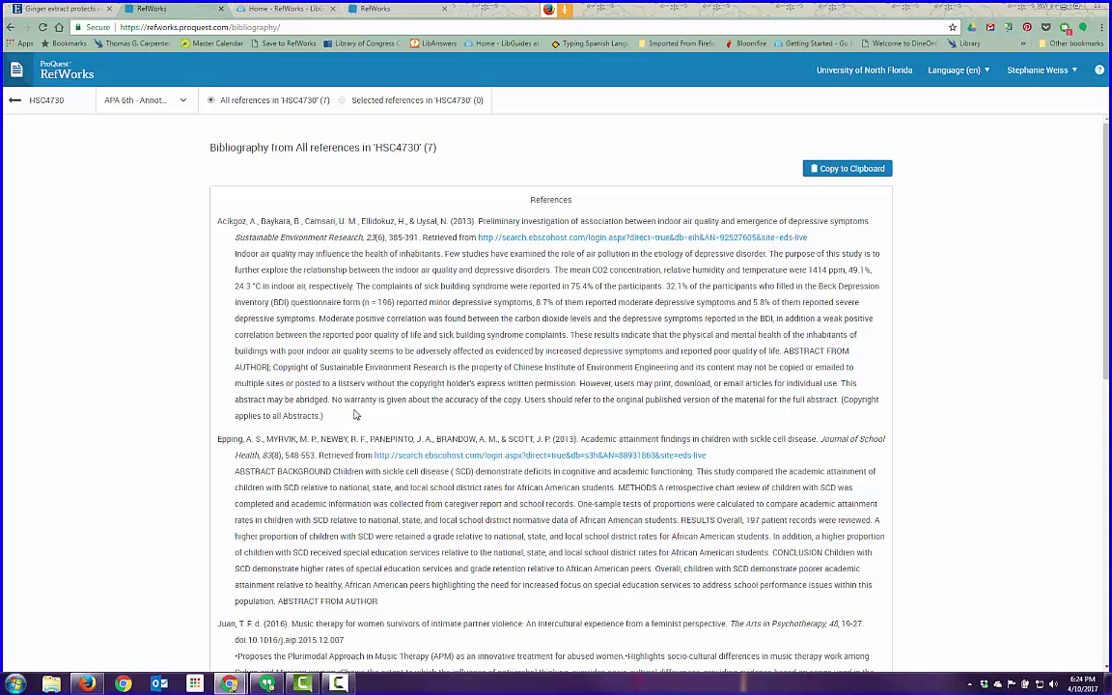
Step: Highlight the abstract under the first entry of the annotated bibliography, and return to the HSC4730 folder
drag(356, 414, 229, 243)
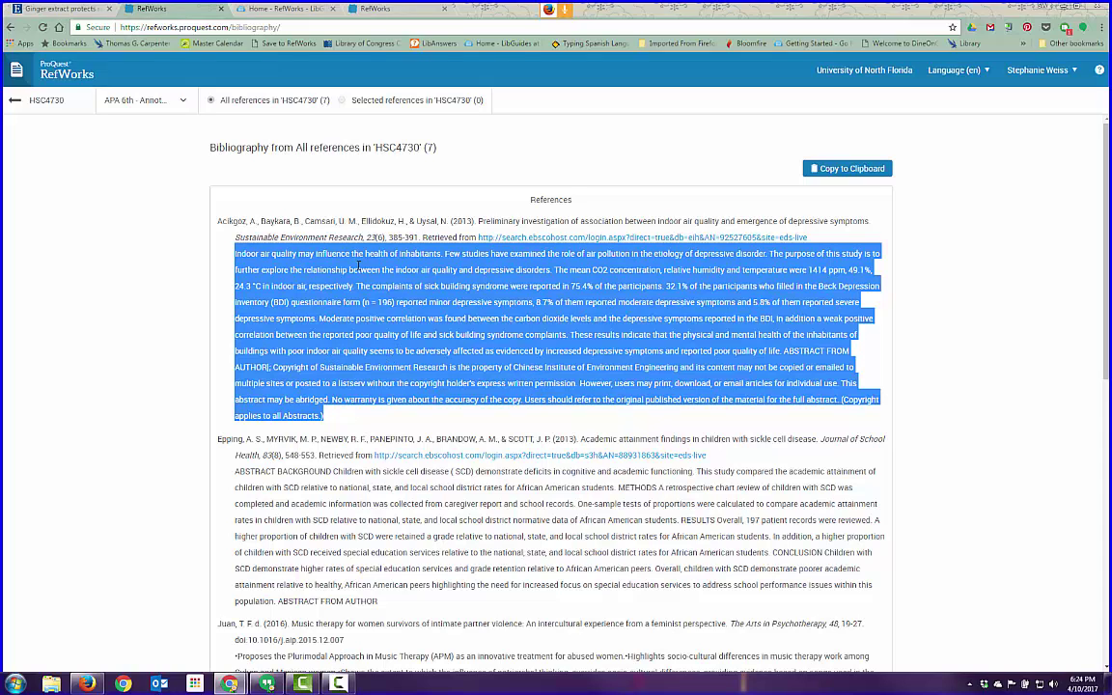
click(376, 182)
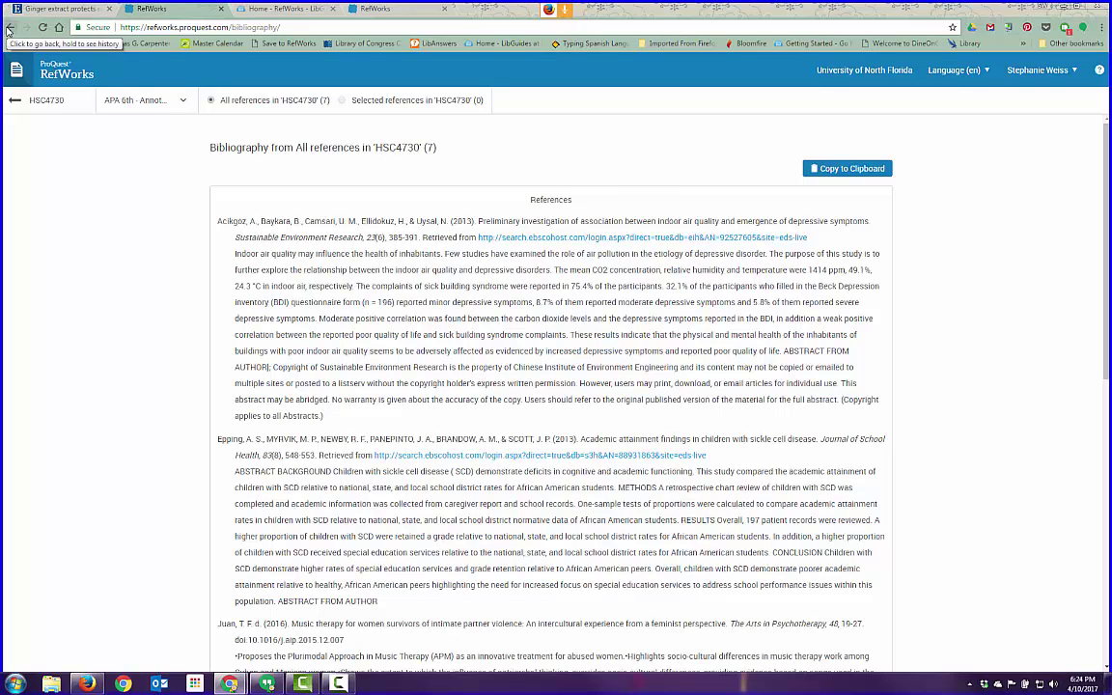
click(9, 27)
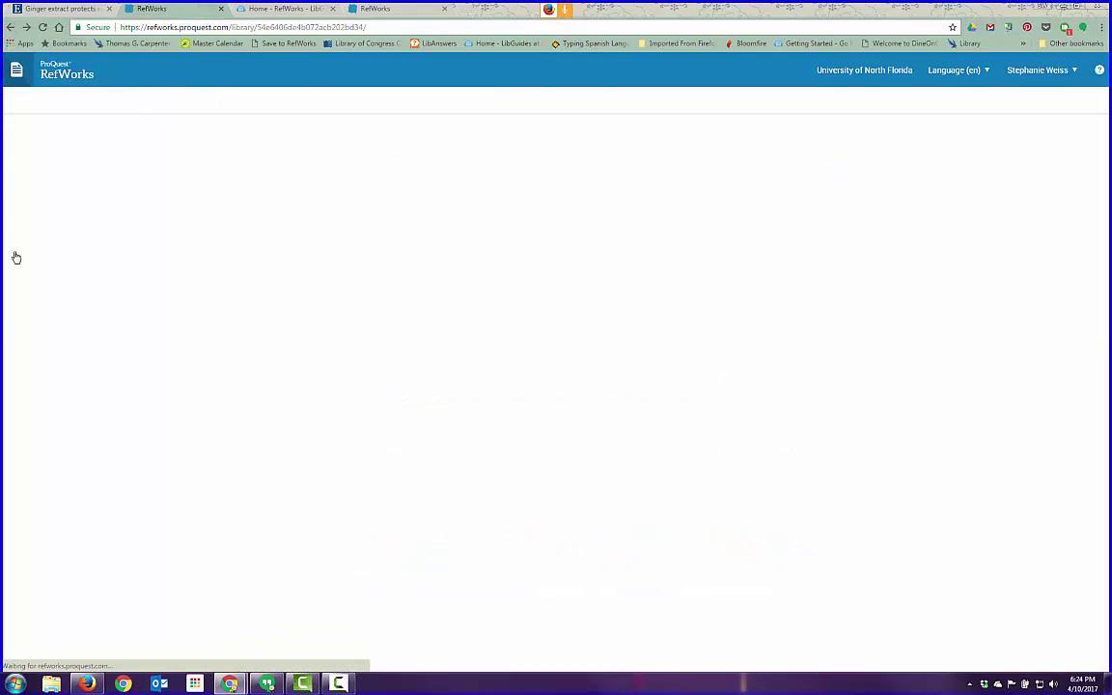
Step: Switch to the BigBlueButton session in Firefox to check the workshop chat, and return to RefWorks in Chrome
mouse_move(87, 684)
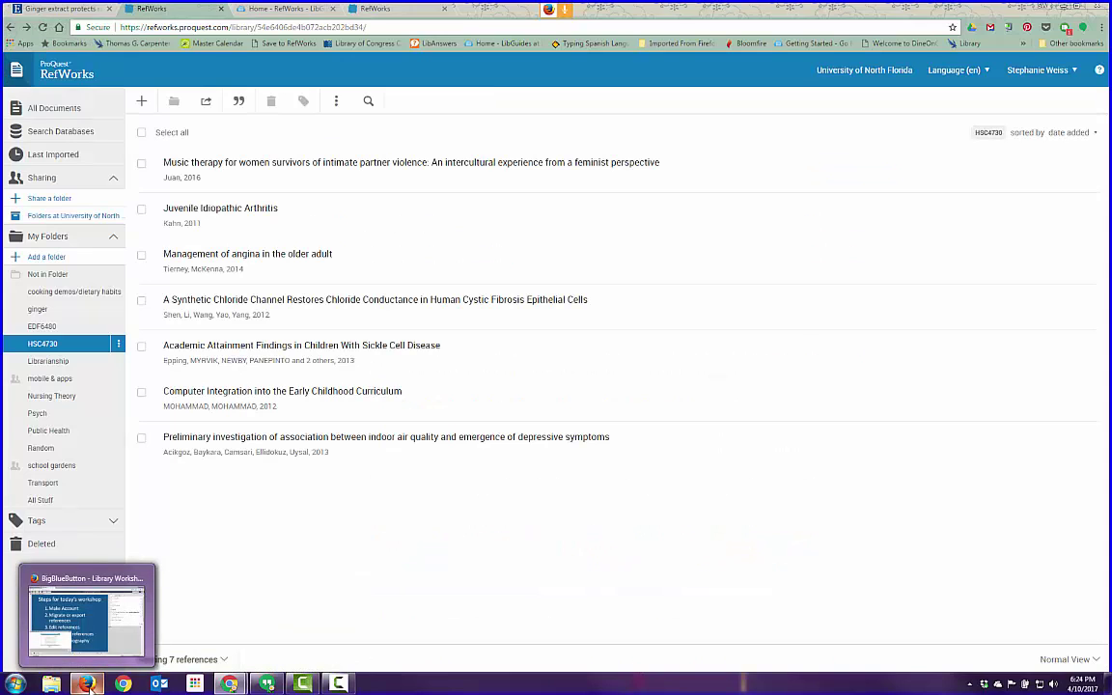
click(94, 642)
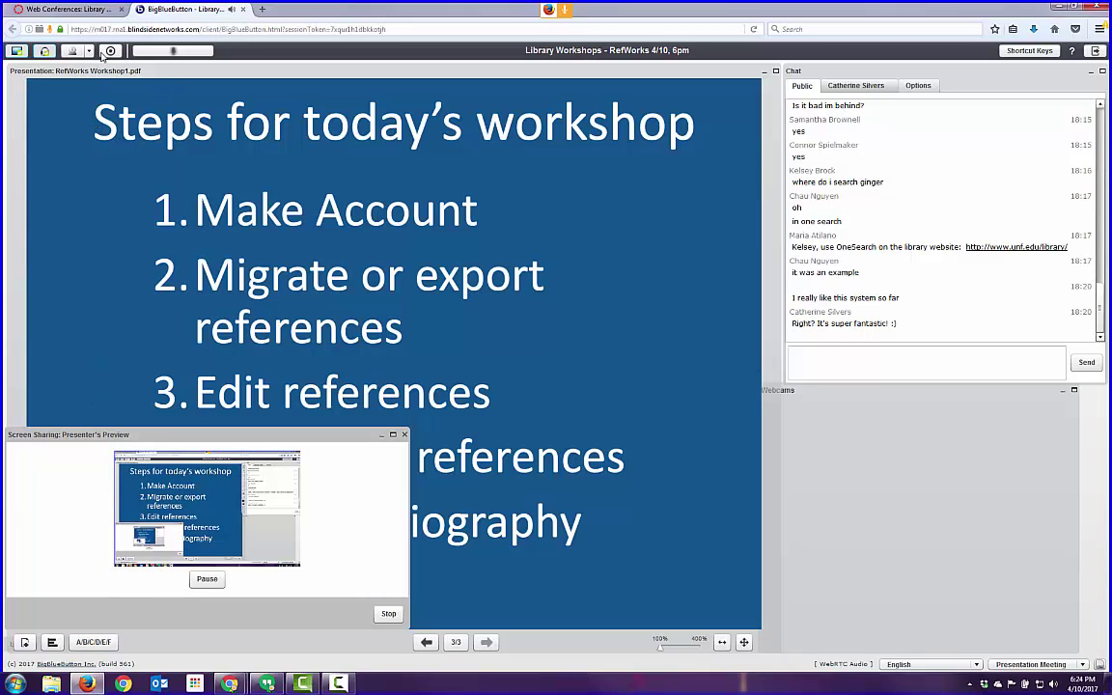
mouse_move(230, 684)
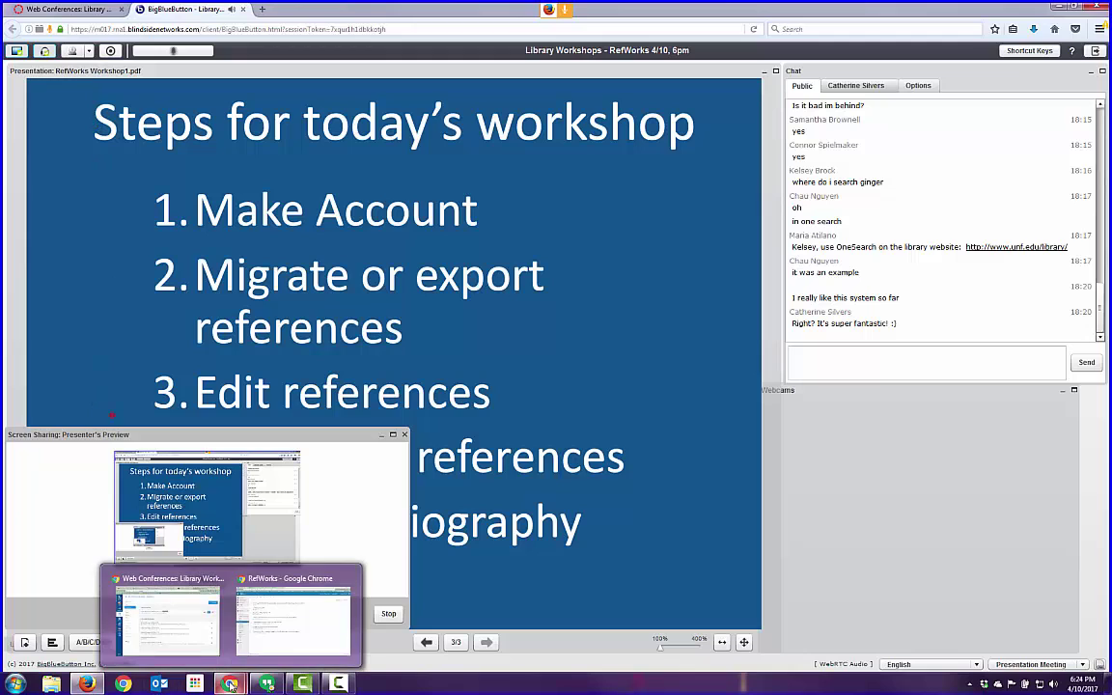
click(280, 635)
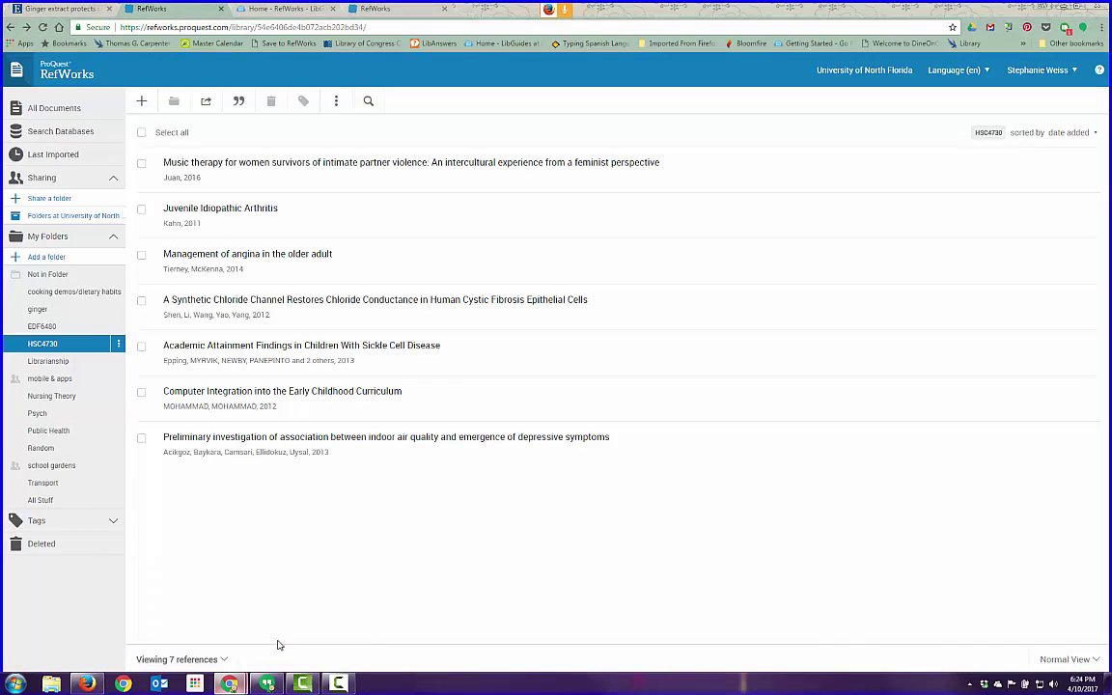
Step: Open the Save to RefWorks installer from the Tools page, try adding its button to the bookmarks bar, and return to the HSC4730 folder
click(336, 104)
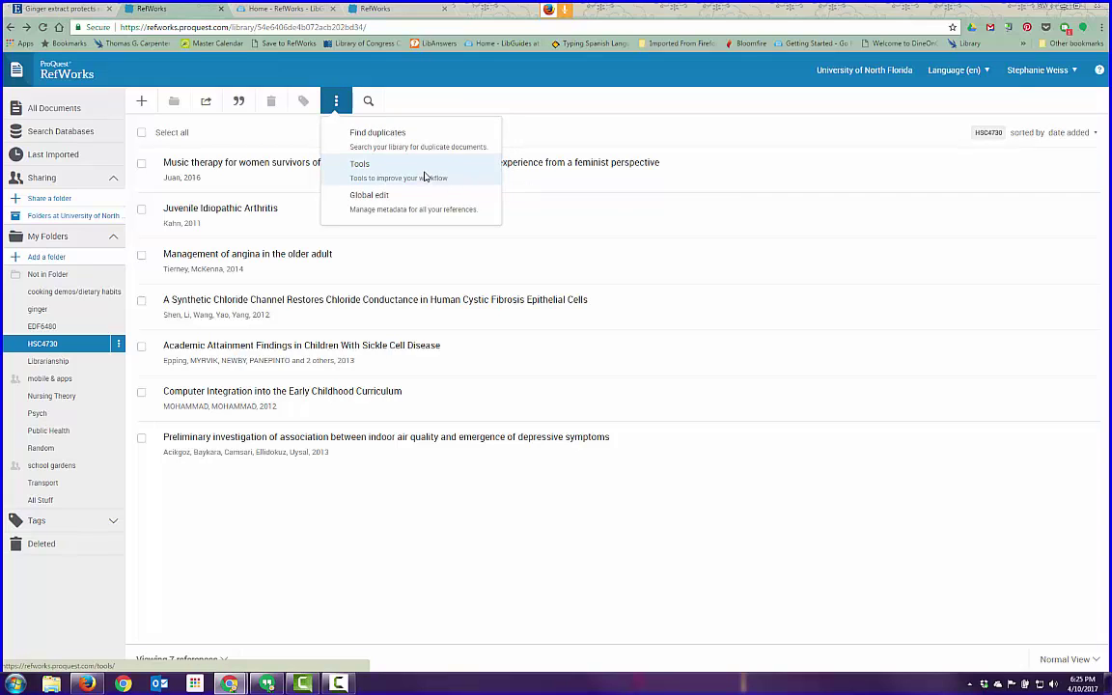
click(426, 178)
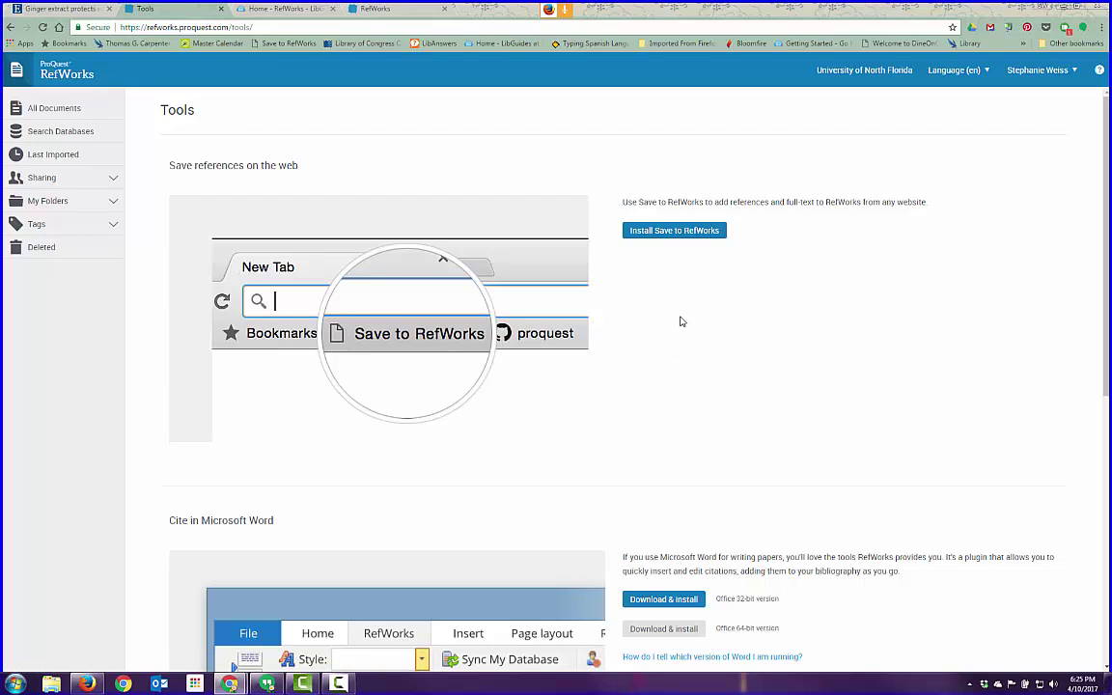
click(675, 230)
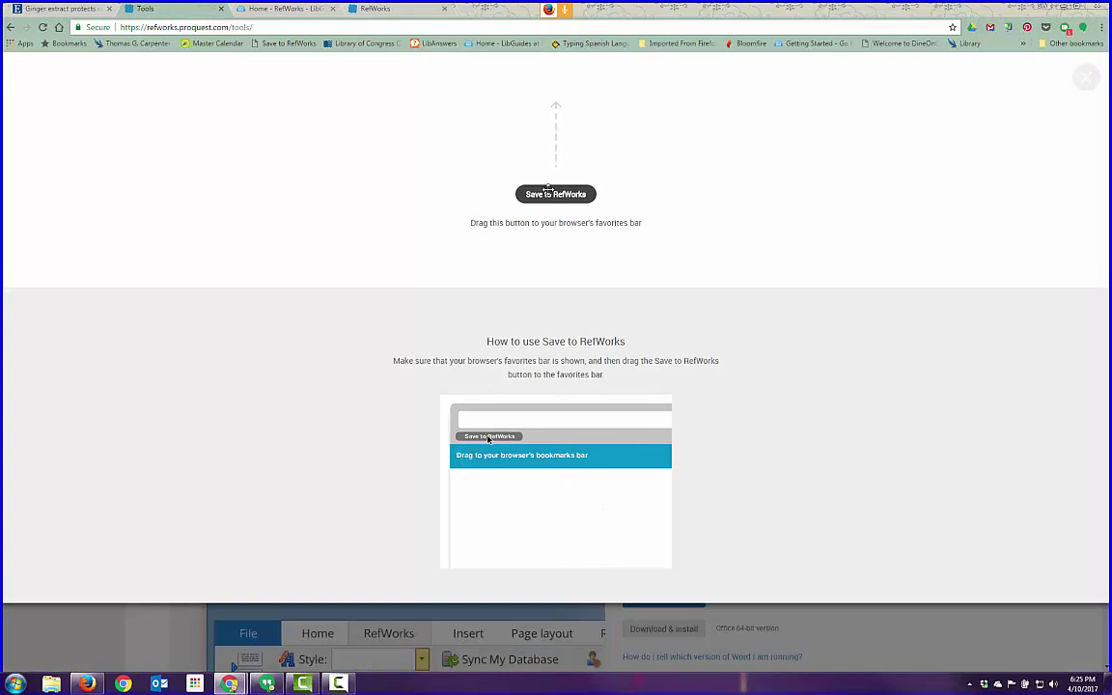
mouse_move(556, 196)
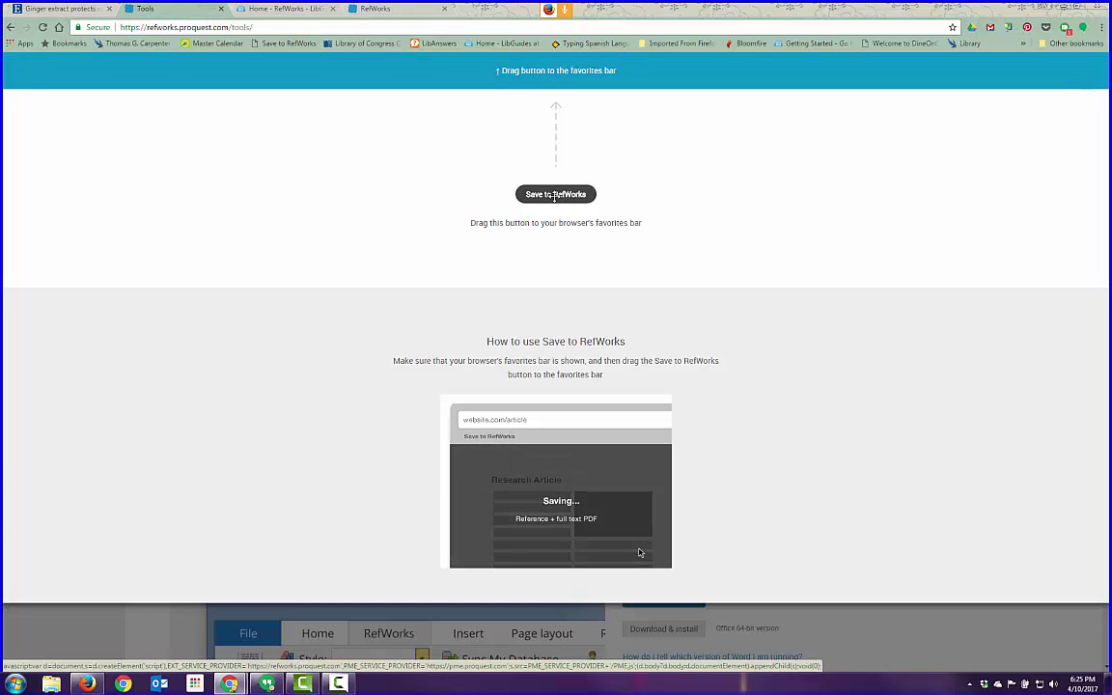
drag(556, 197, 272, 45)
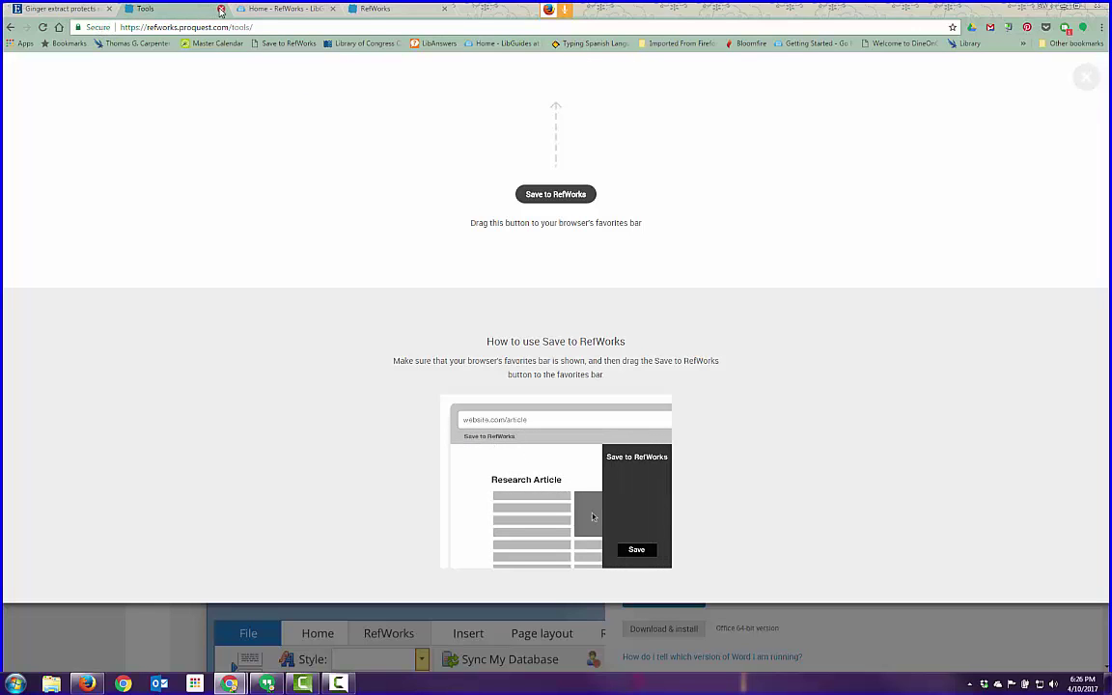
click(11, 28)
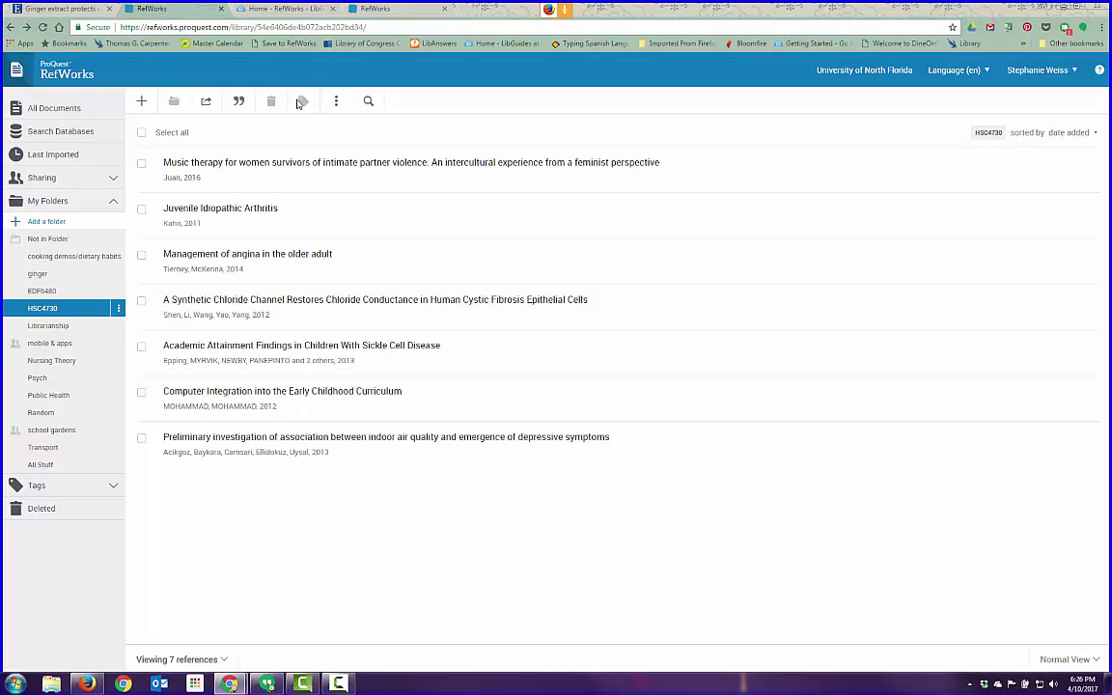
Step: Reopen the Tools page and examine the citation tools offered for Microsoft Word and Google Docs
click(336, 100)
click(356, 164)
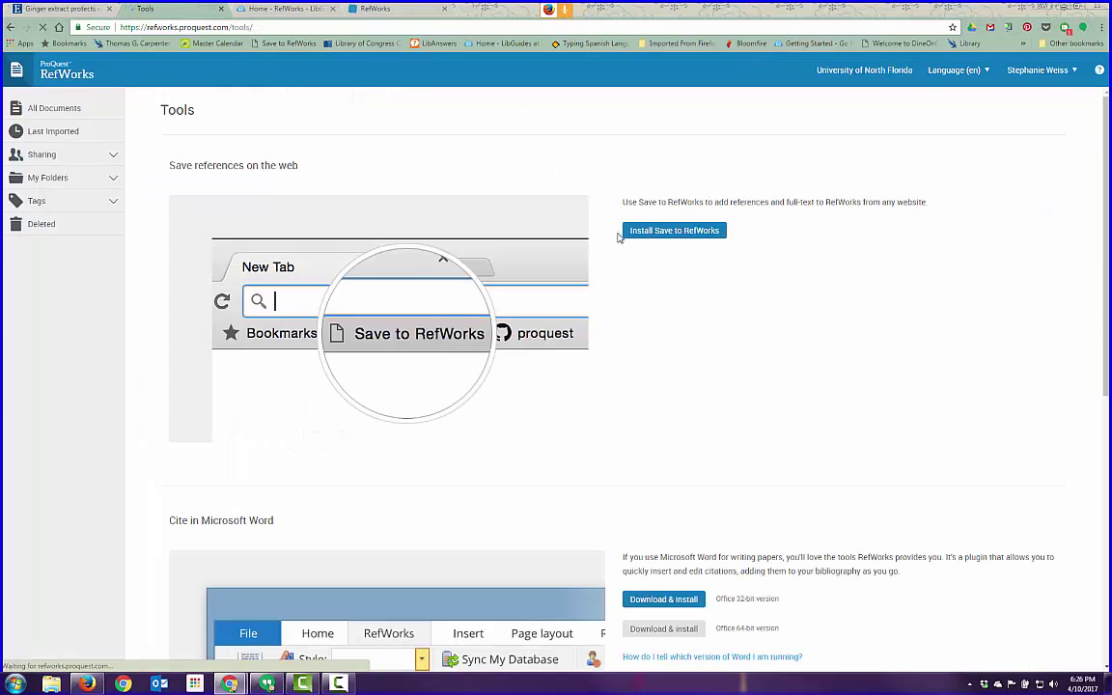
scroll(787, 349, down, 3)
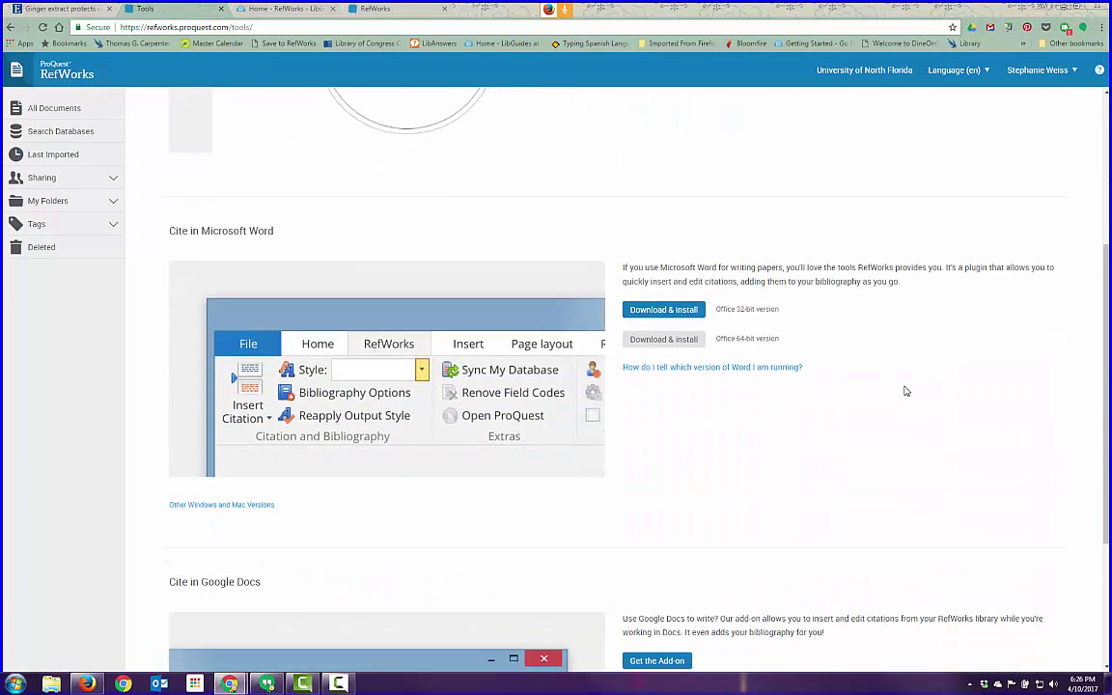
scroll(906, 391, down, 1)
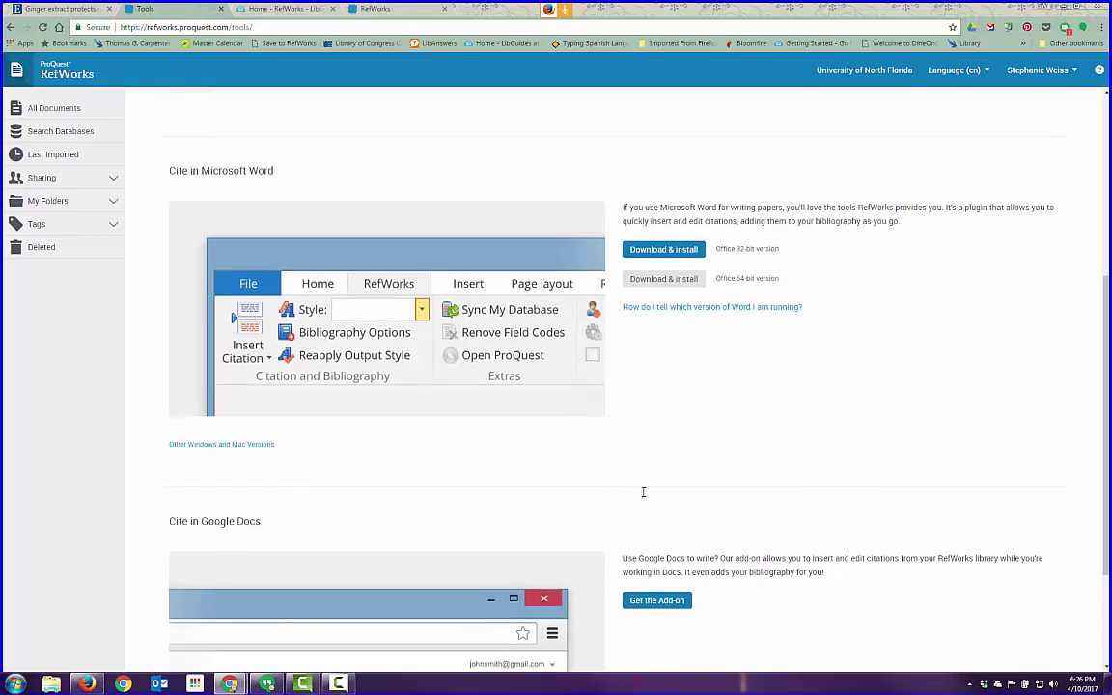
scroll(642, 497, down, 2)
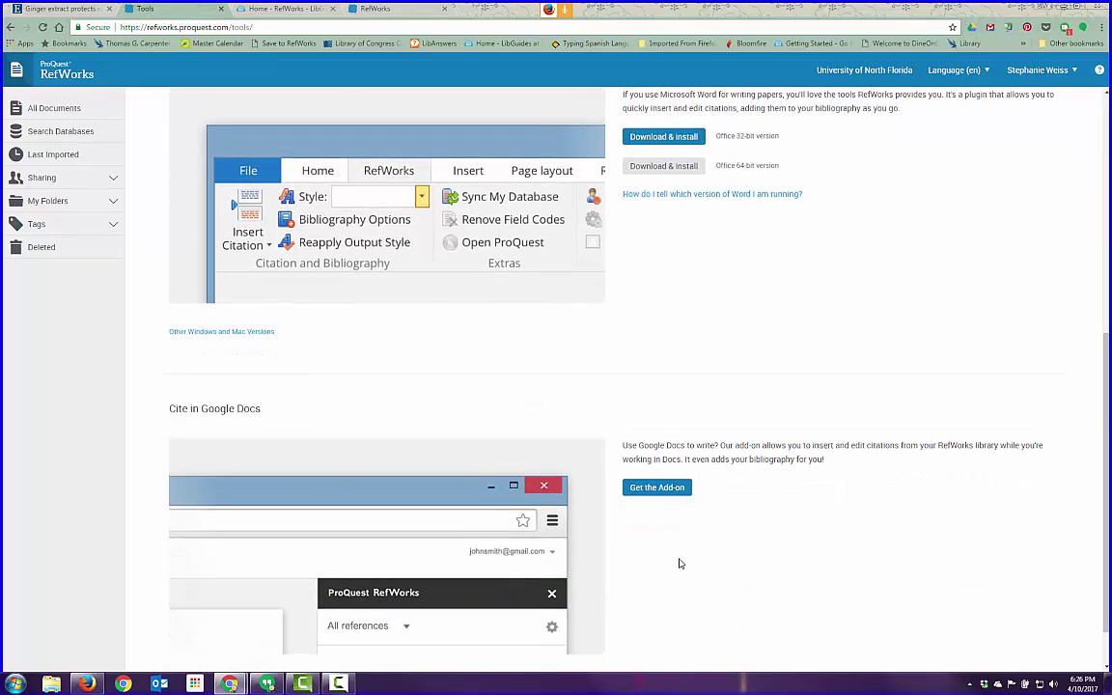
scroll(680, 566, up, 3)
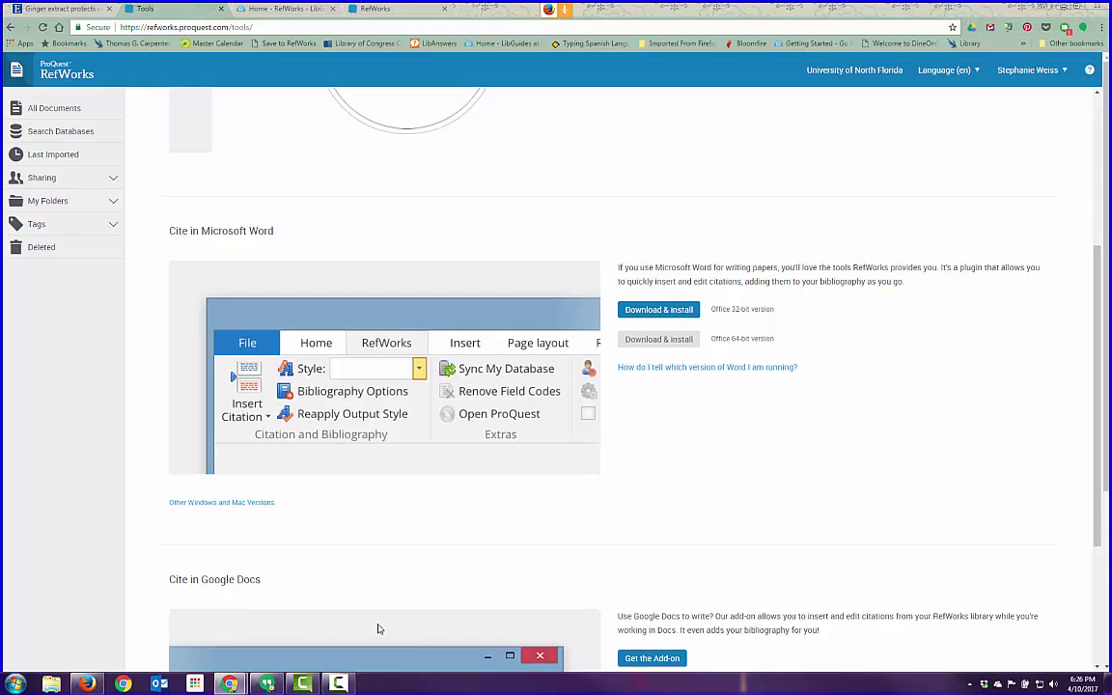
Step: Launch Word 2013
click(16, 683)
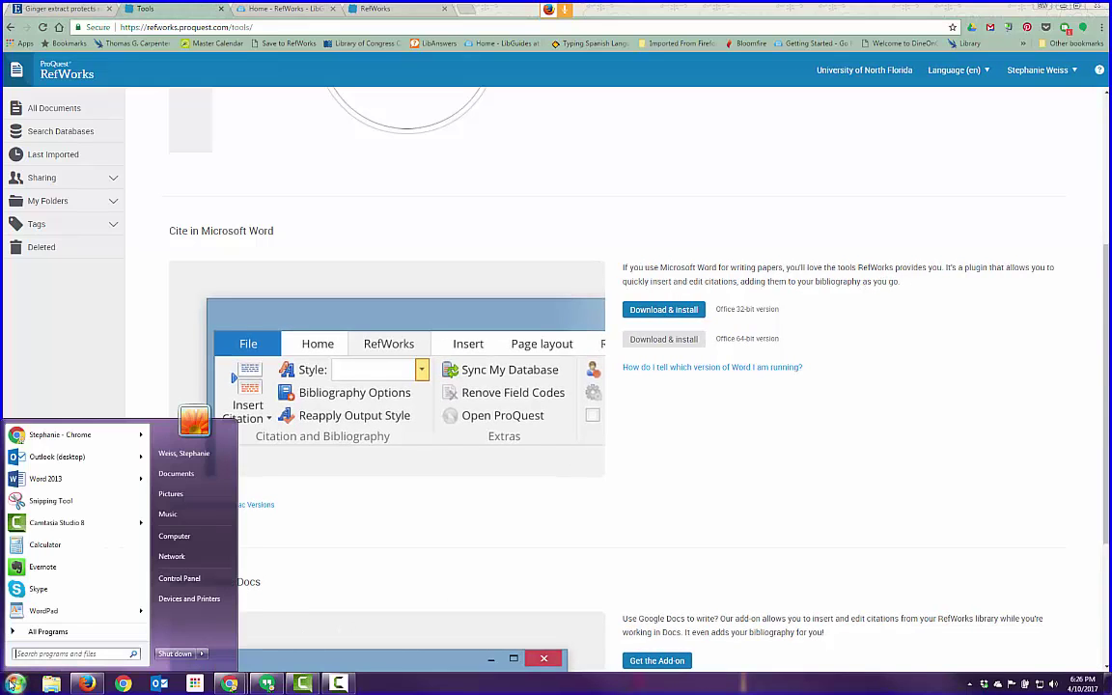
click(30, 480)
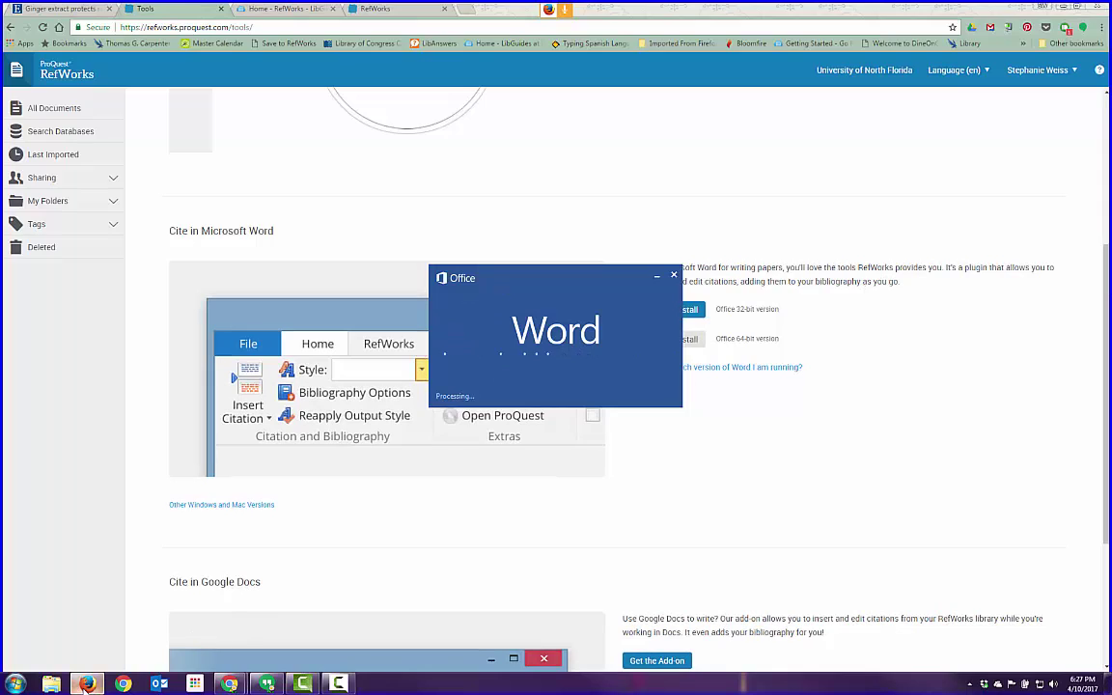
Step: Check the participants' new chat messages in BigBlueButton, and return to the Save references on the web section of the RefWorks Tools page
key(alt+Tab)
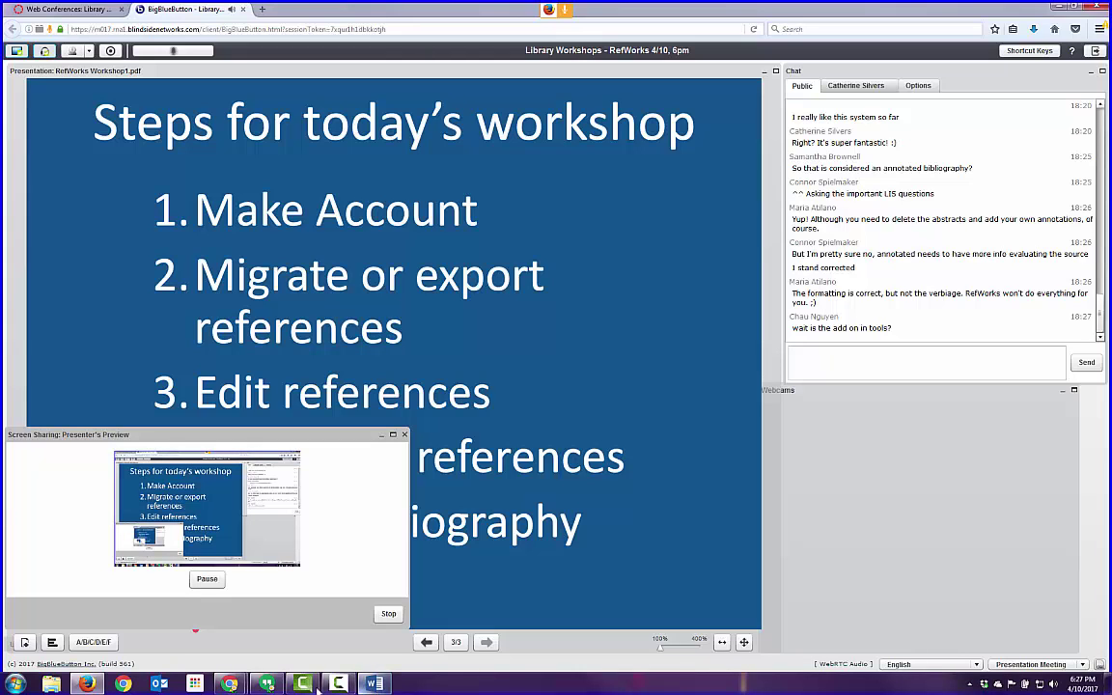
mouse_move(229, 682)
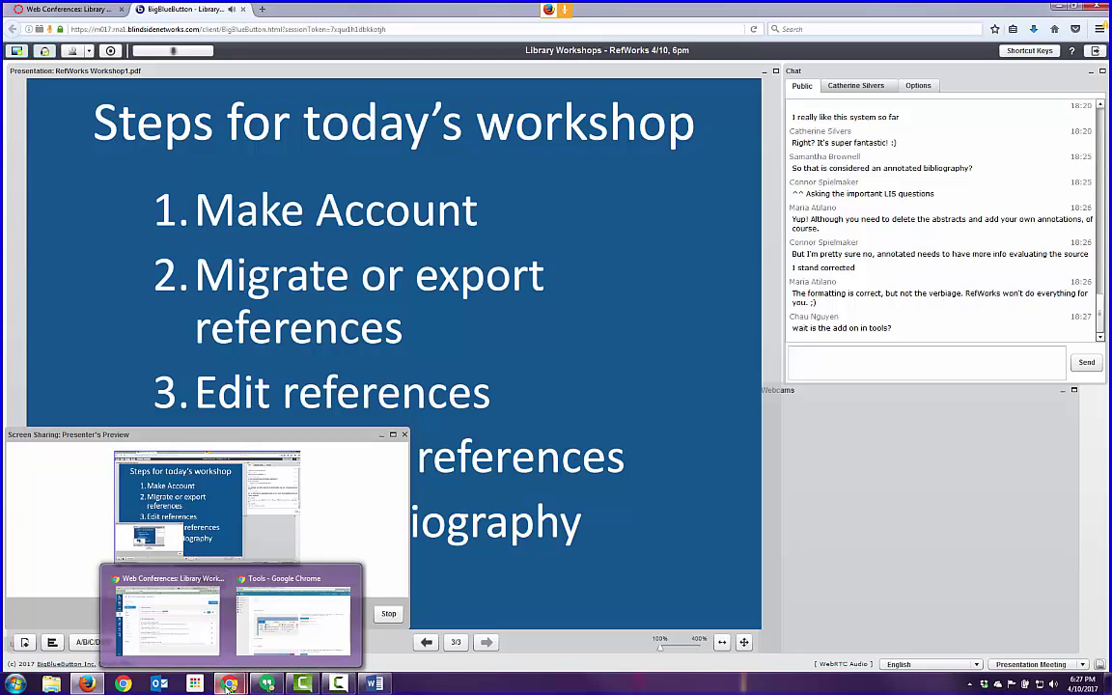
click(263, 632)
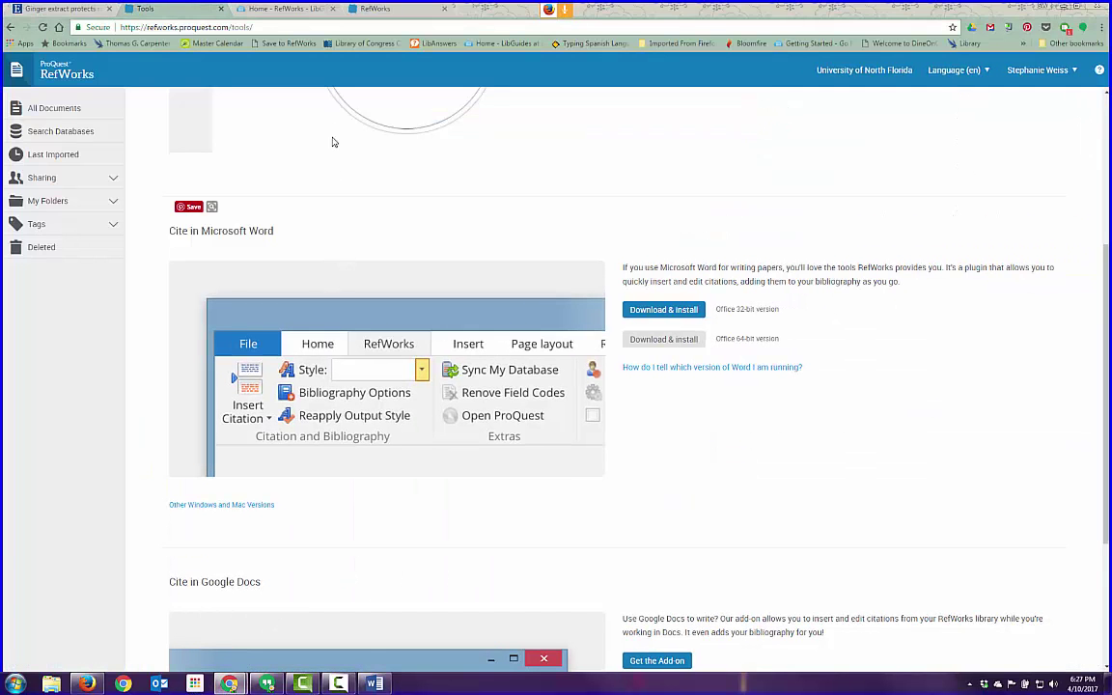
scroll(342, 231, up, 5)
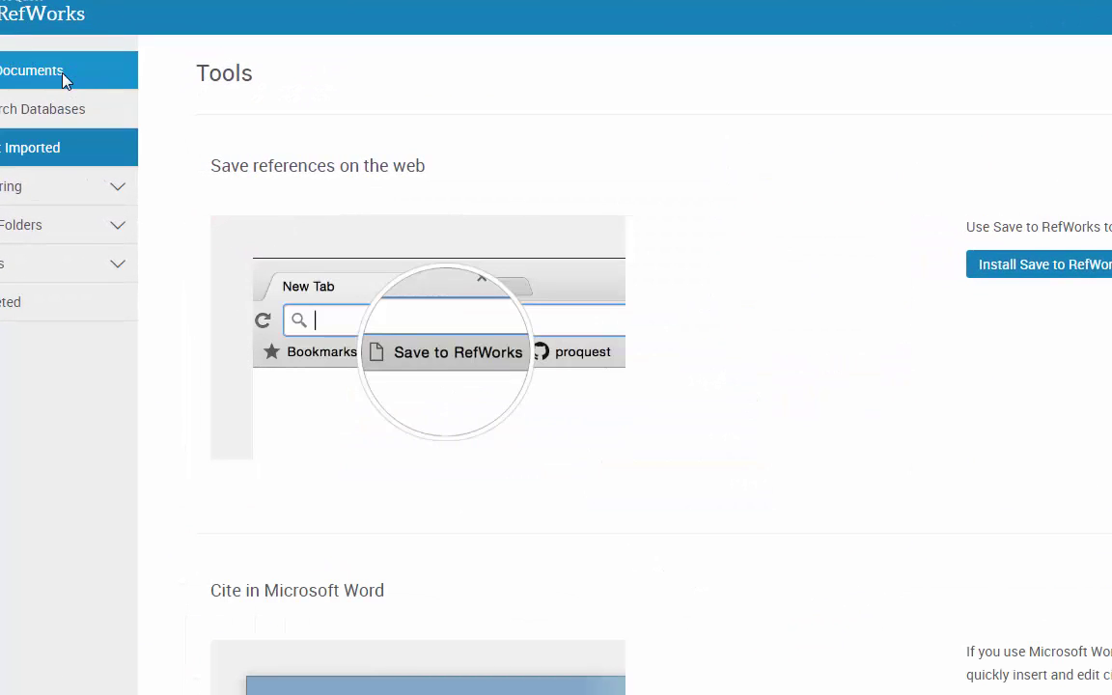
Step: Return to the full list of documents and display the additional library options that include the Tools page
click(63, 80)
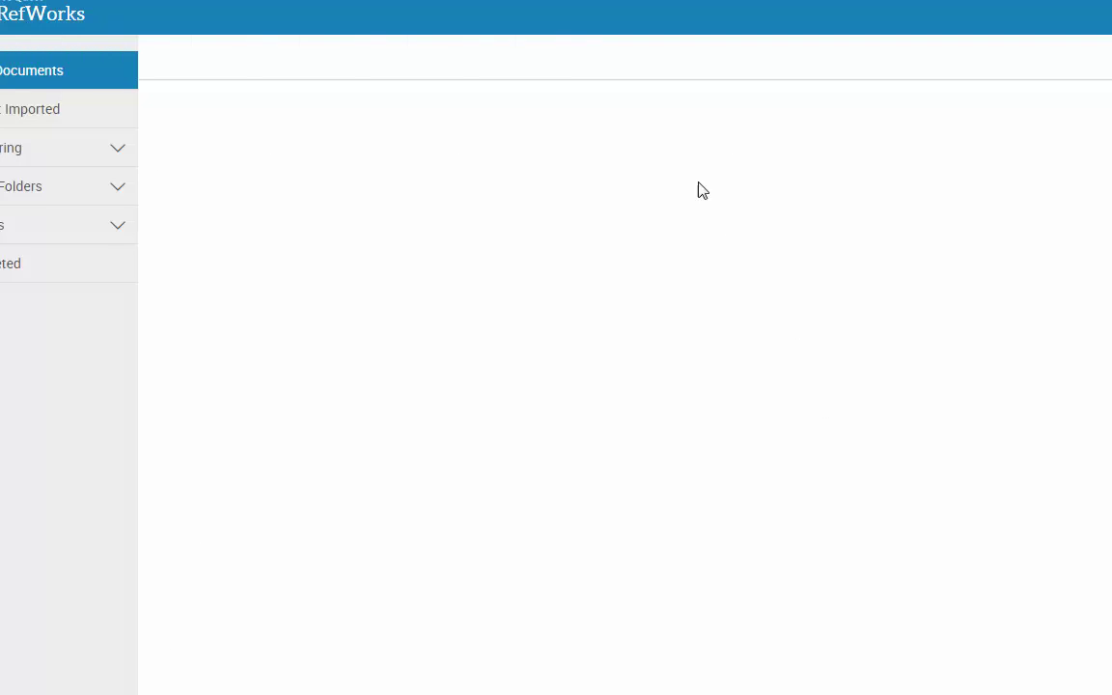
click(488, 68)
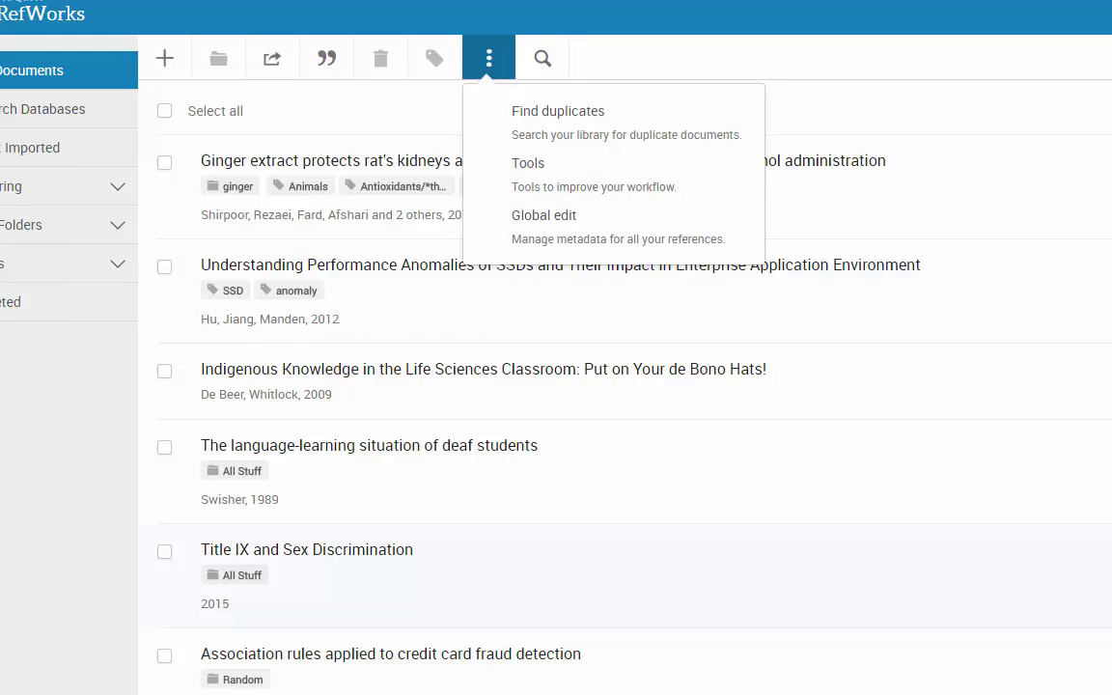
Step: Switch to the blank document in Word and display the RefWorks add-in commands
key(alt+Tab)
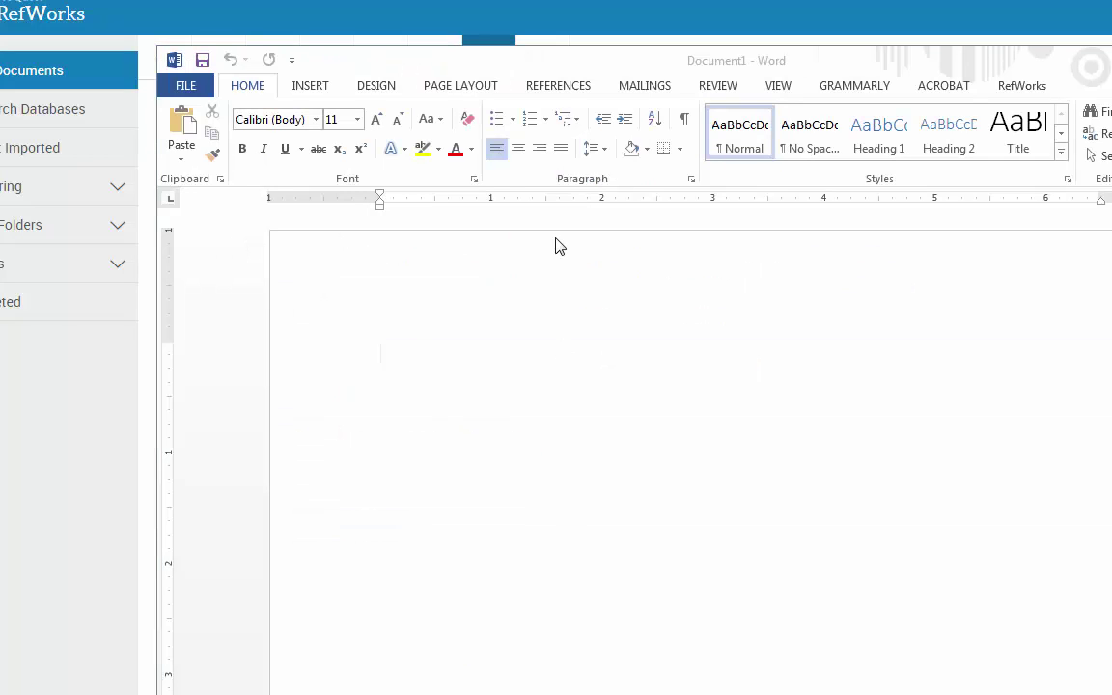
click(754, 259)
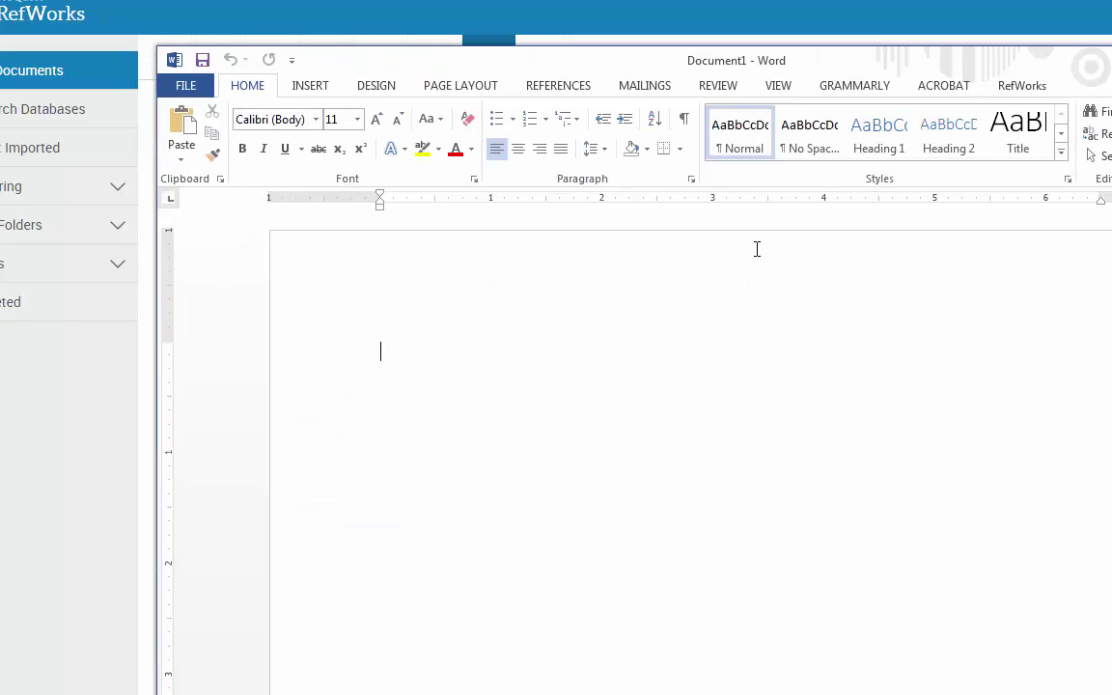
click(1024, 87)
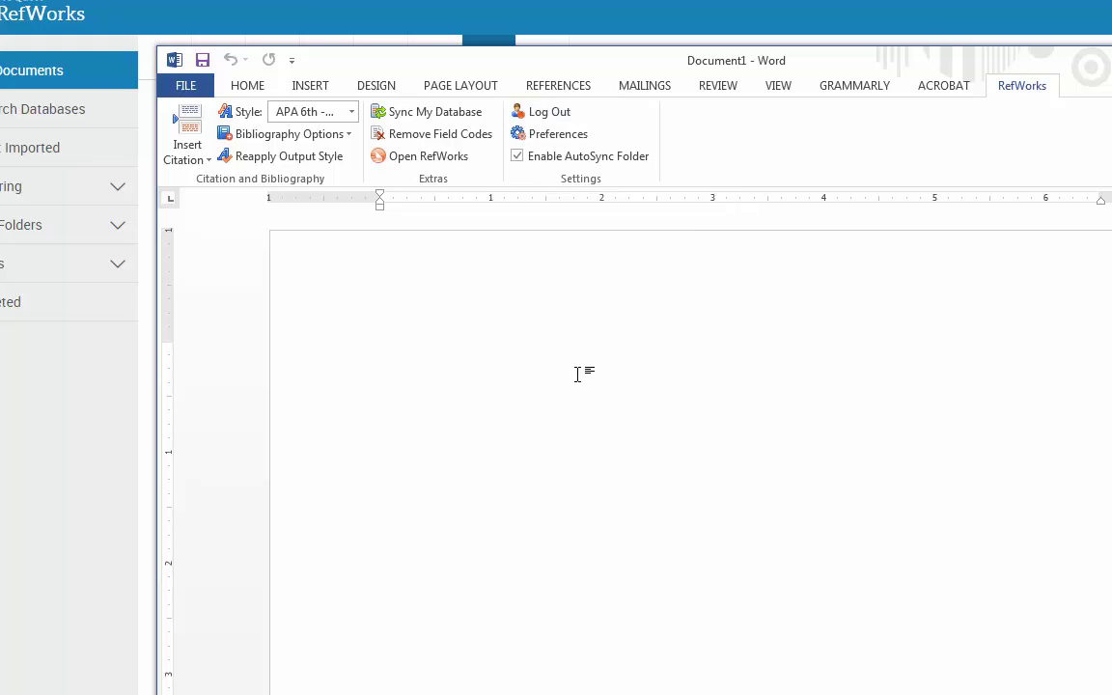
Step: Write "Here's a paper. And a citation." in the document and insert the second listed recent citation, from 2010, after it
text(her)
key(BackSpace)
text(es)
key(BackSpace)
text('s a paere)
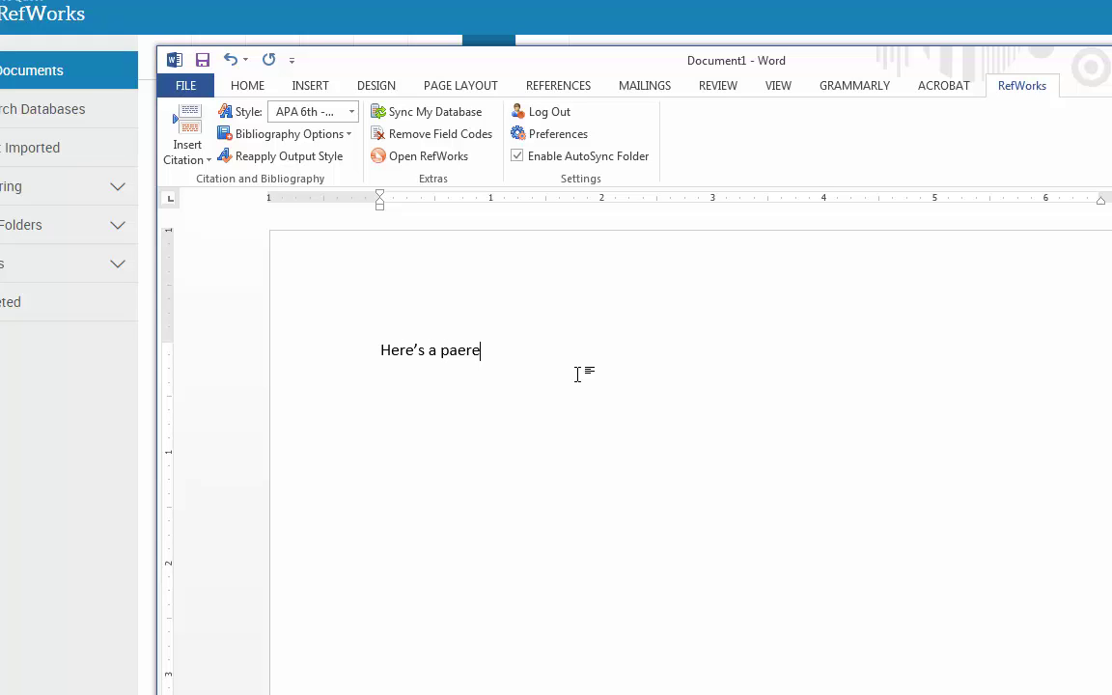
key(BackSpace)
key(BackSpace)
key(BackSpace)
text(per. and a citation.)
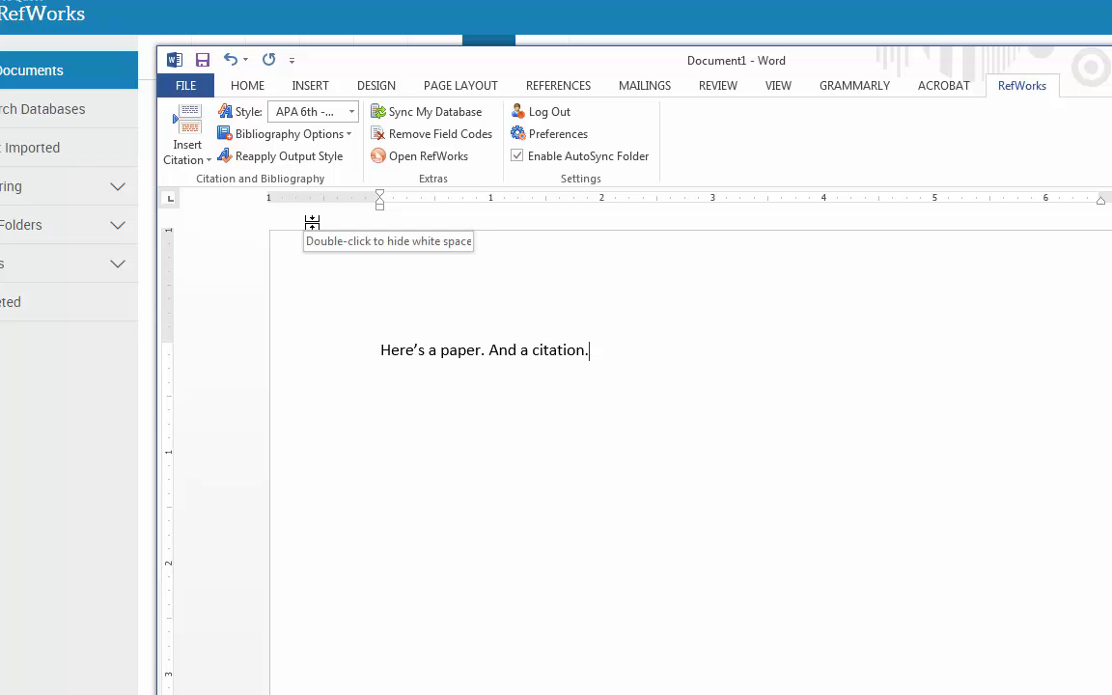
click(192, 150)
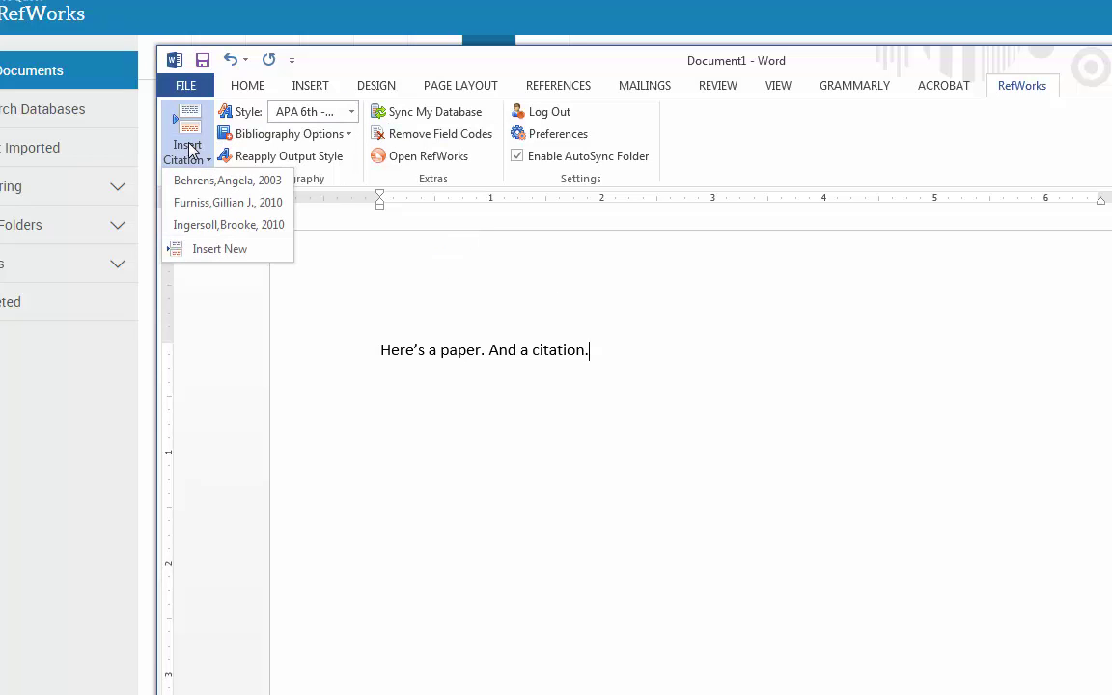
click(204, 203)
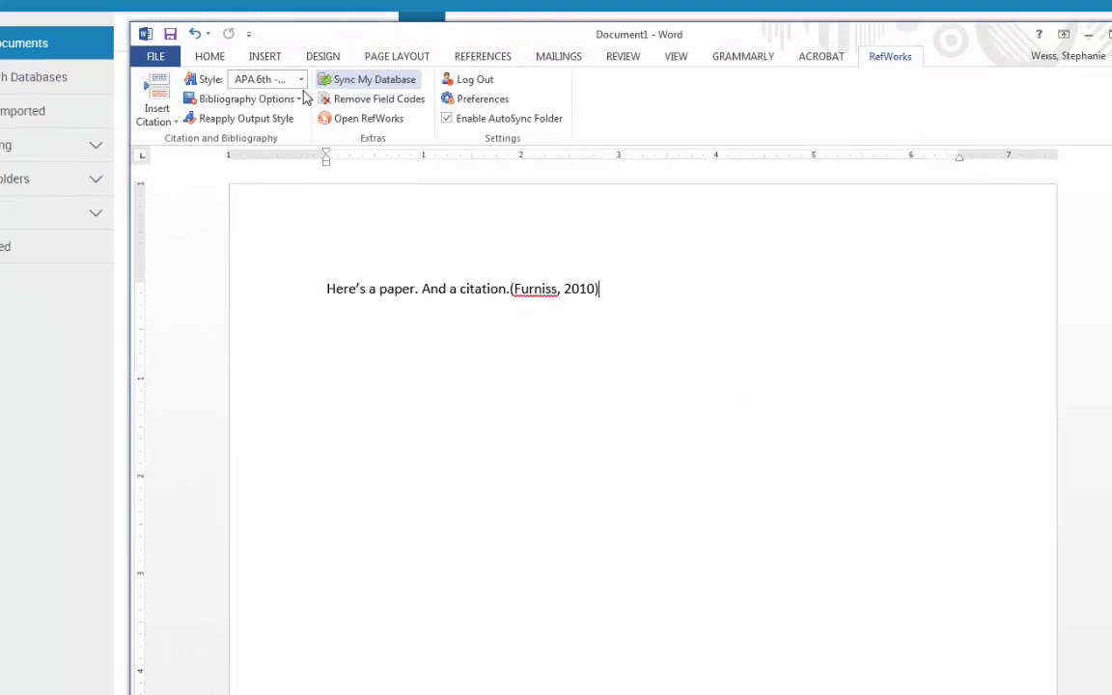
Step: Change the document's citation style to AMA - American Medical Association, 10th Edition
click(301, 79)
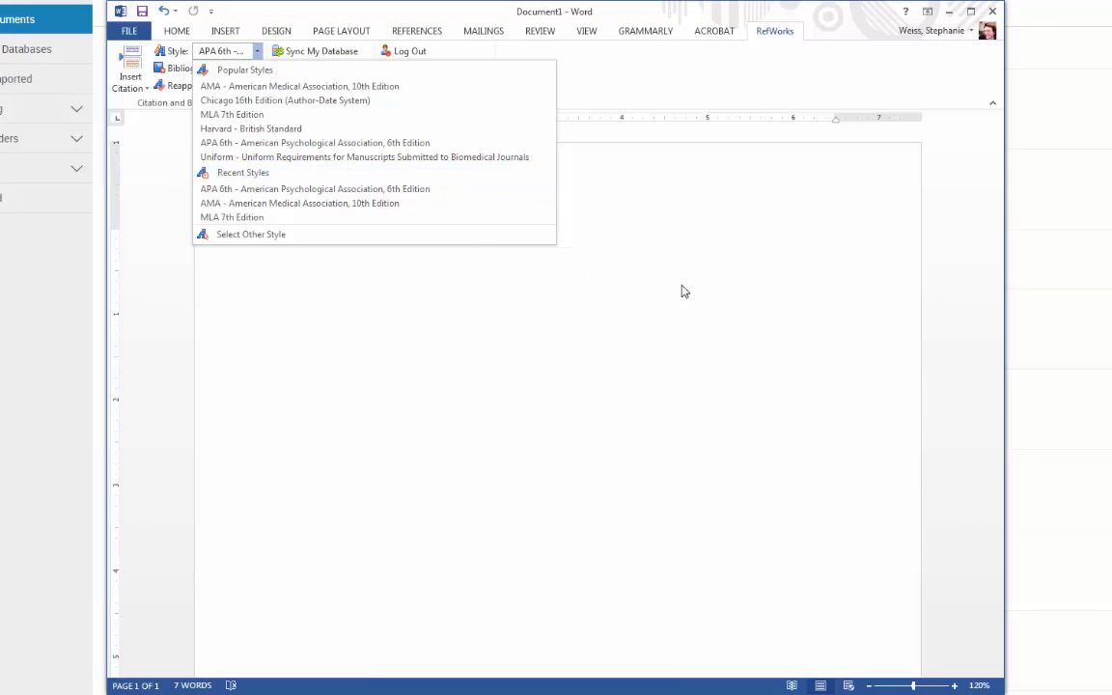
click(683, 292)
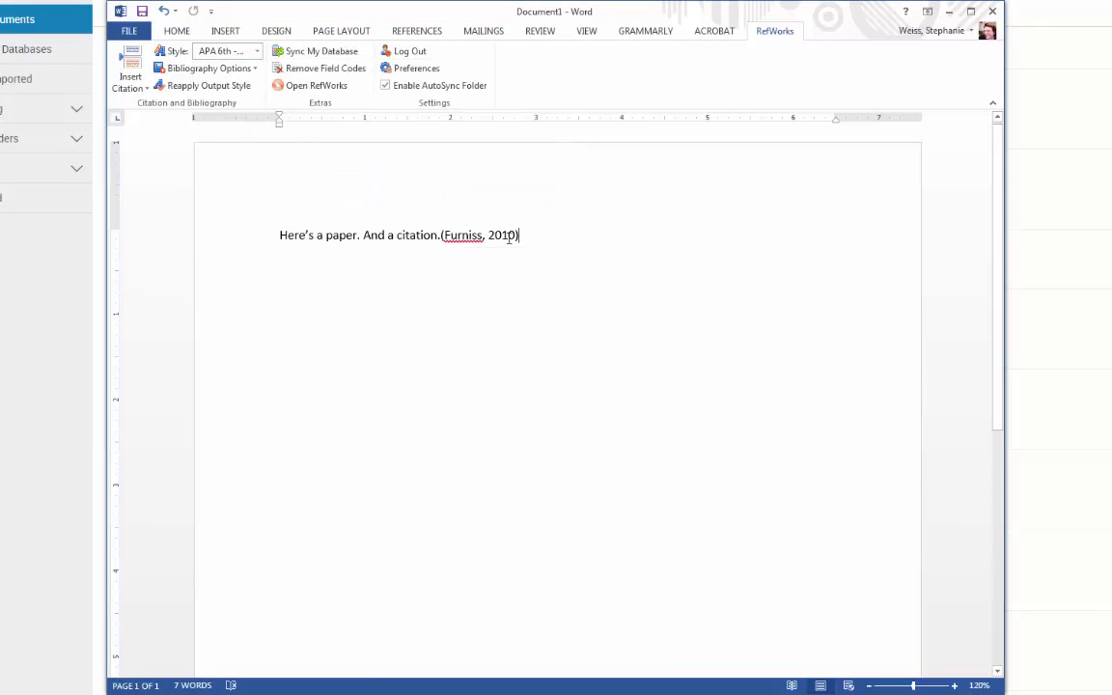
click(256, 51)
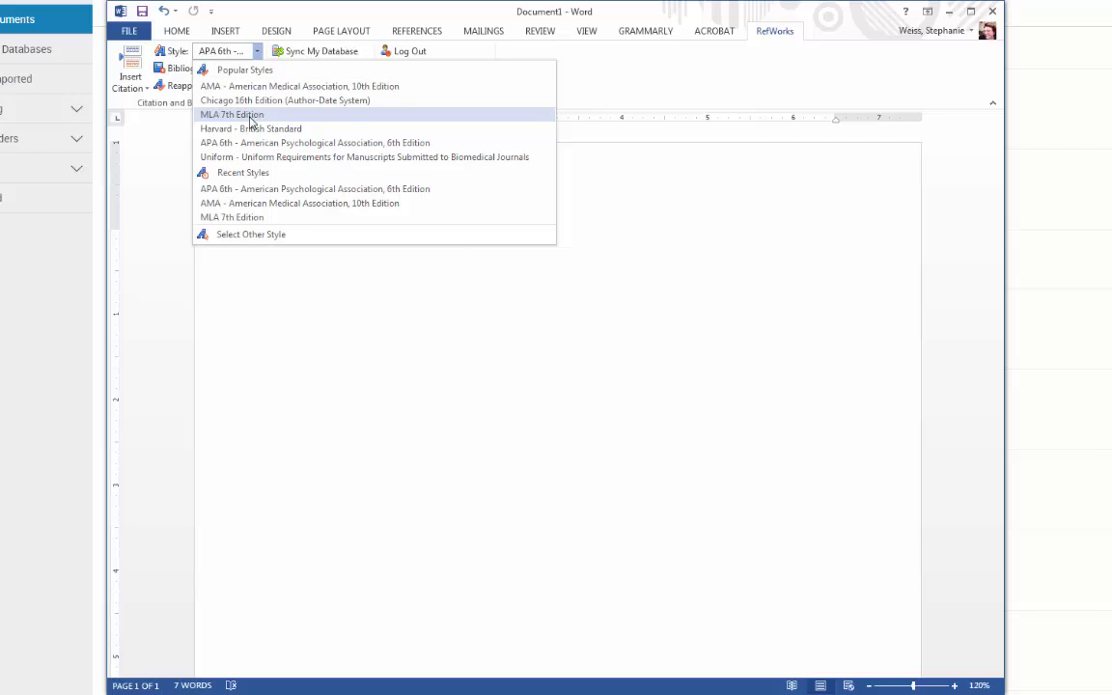
click(251, 86)
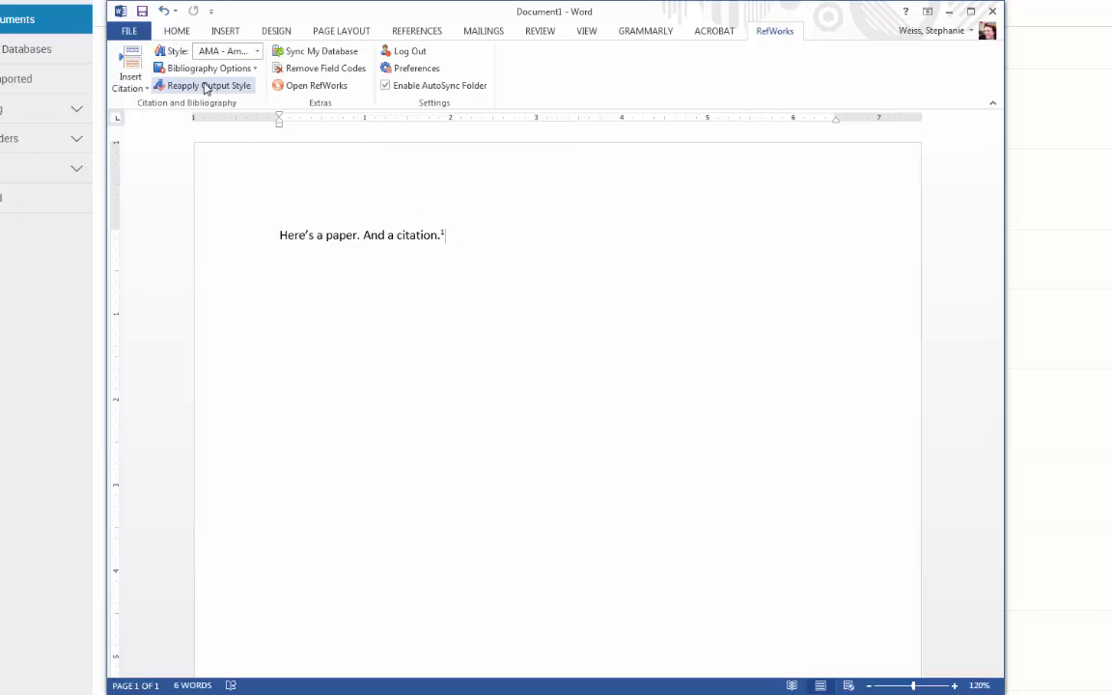
Step: Insert a RefWorks bibliography and separate it from the sentence with two line breaks
click(238, 70)
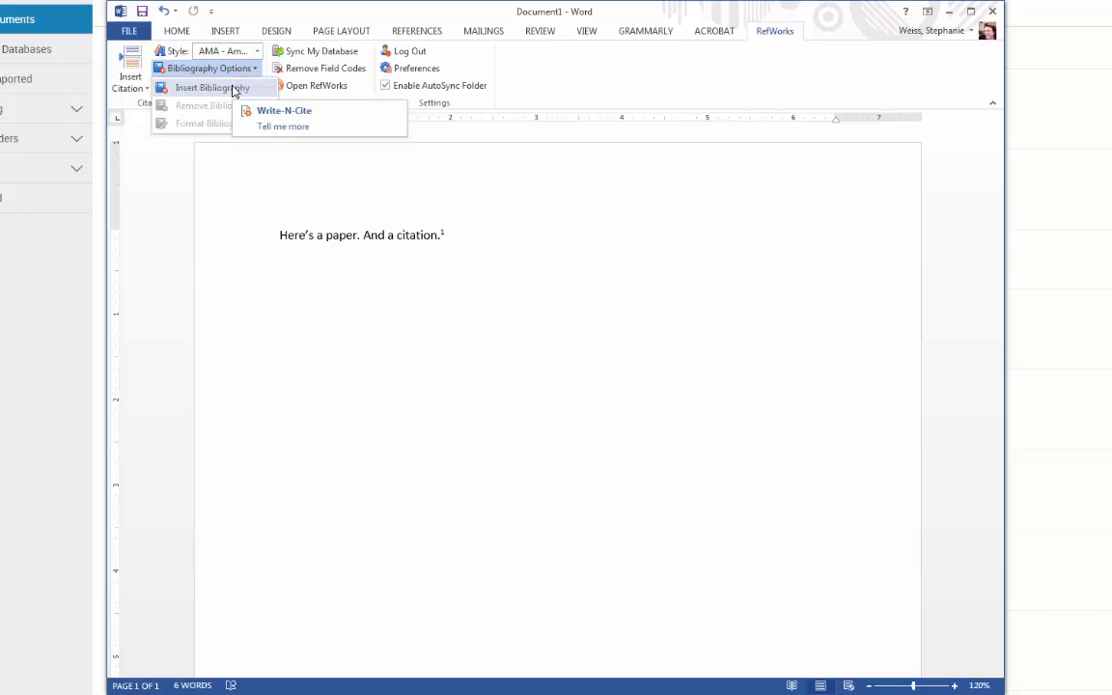
click(234, 89)
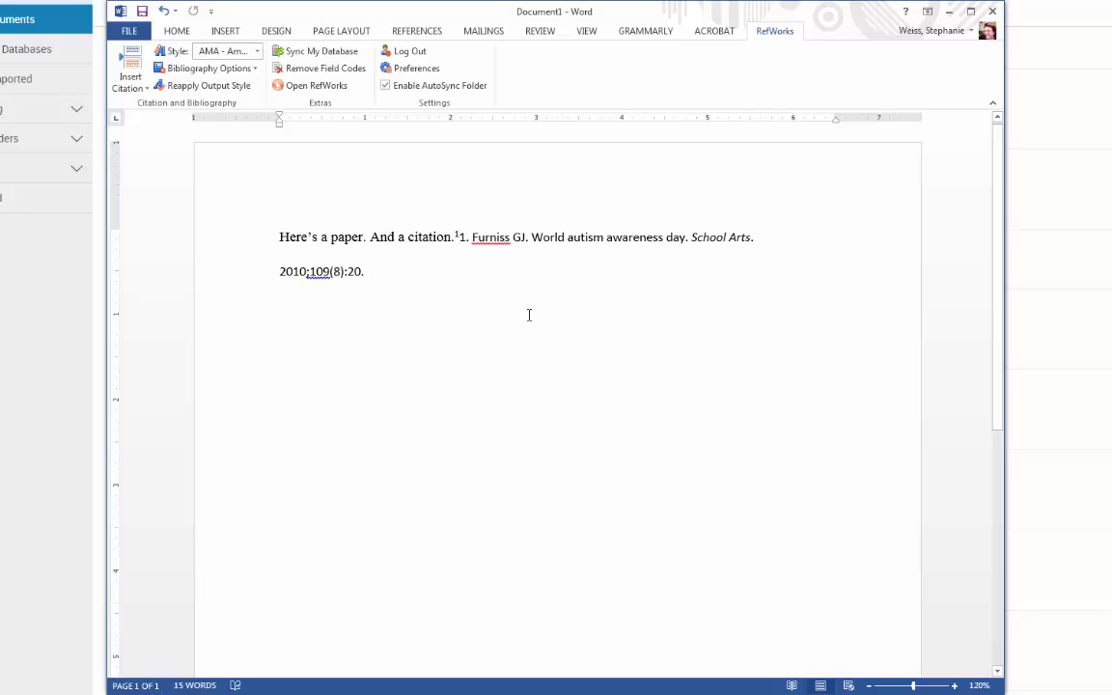
key(Return)
key(Return)
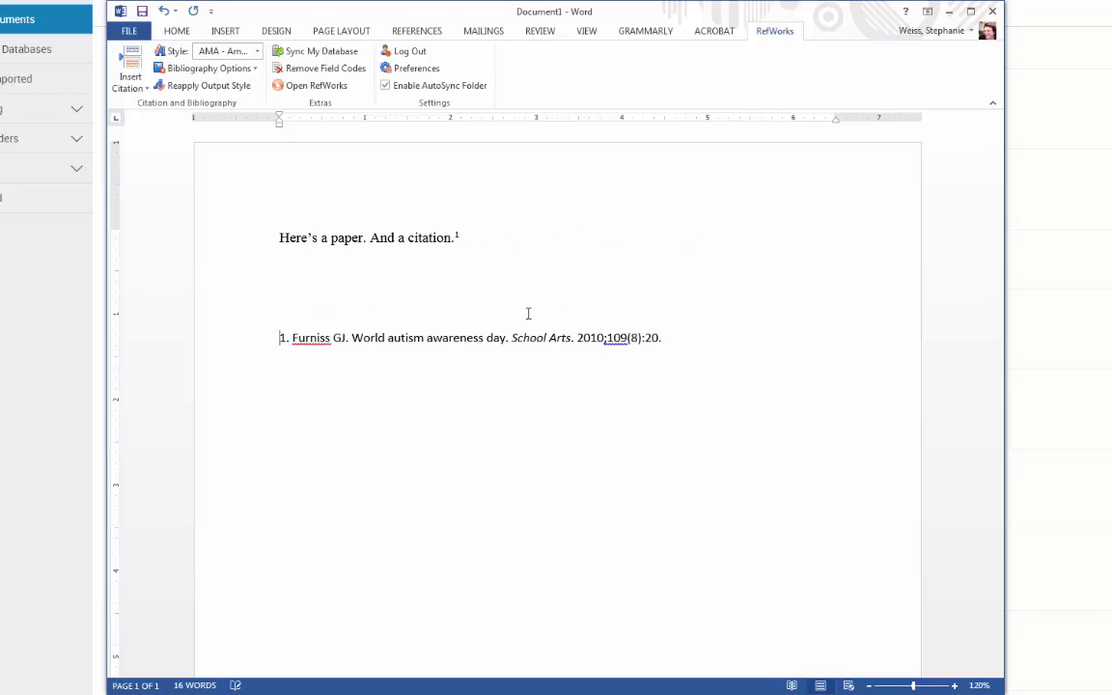
click(257, 50)
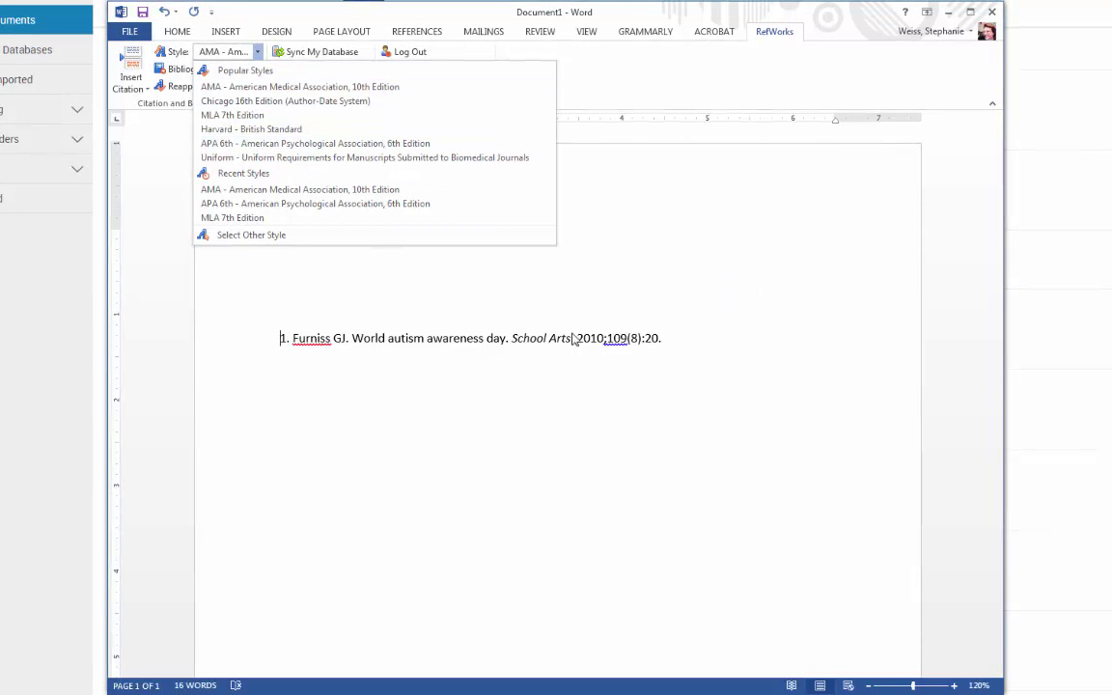
click(528, 345)
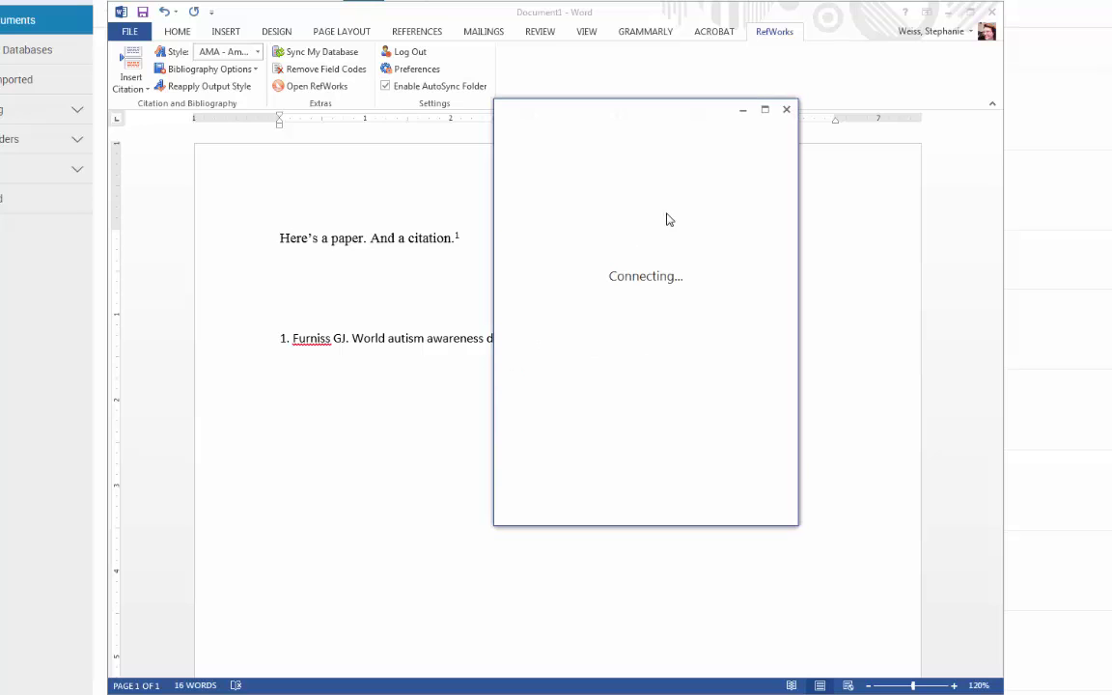
click(786, 110)
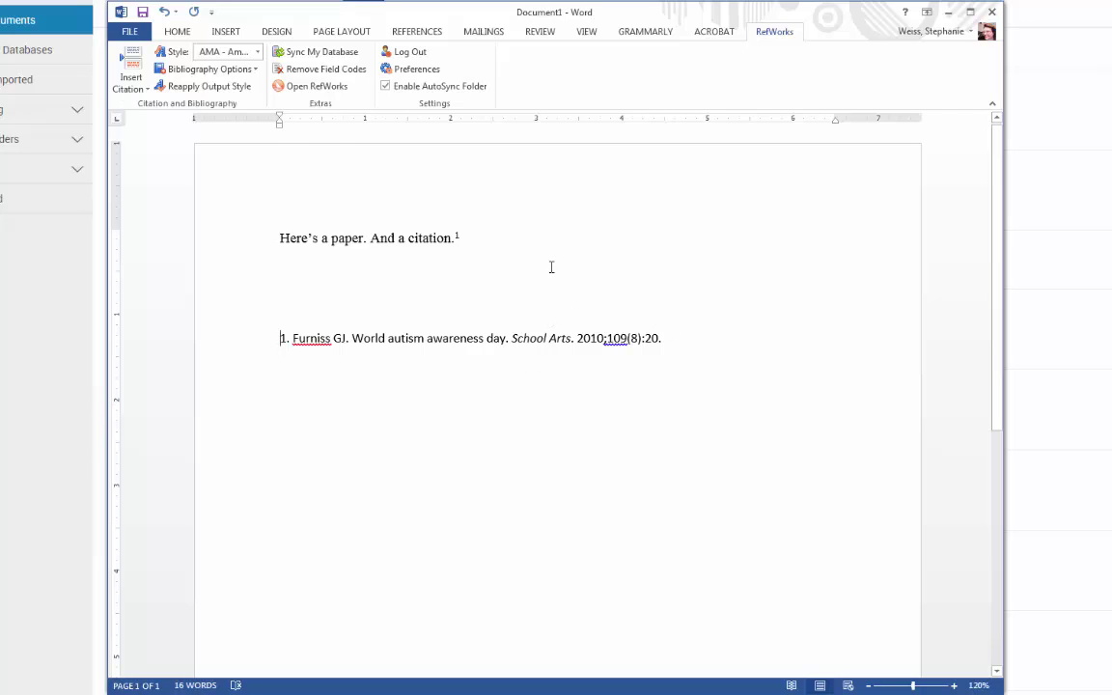
Step: Set the citation style to APA 6th - American Psychological Association, 6th Edition, and close the document without saving
click(255, 52)
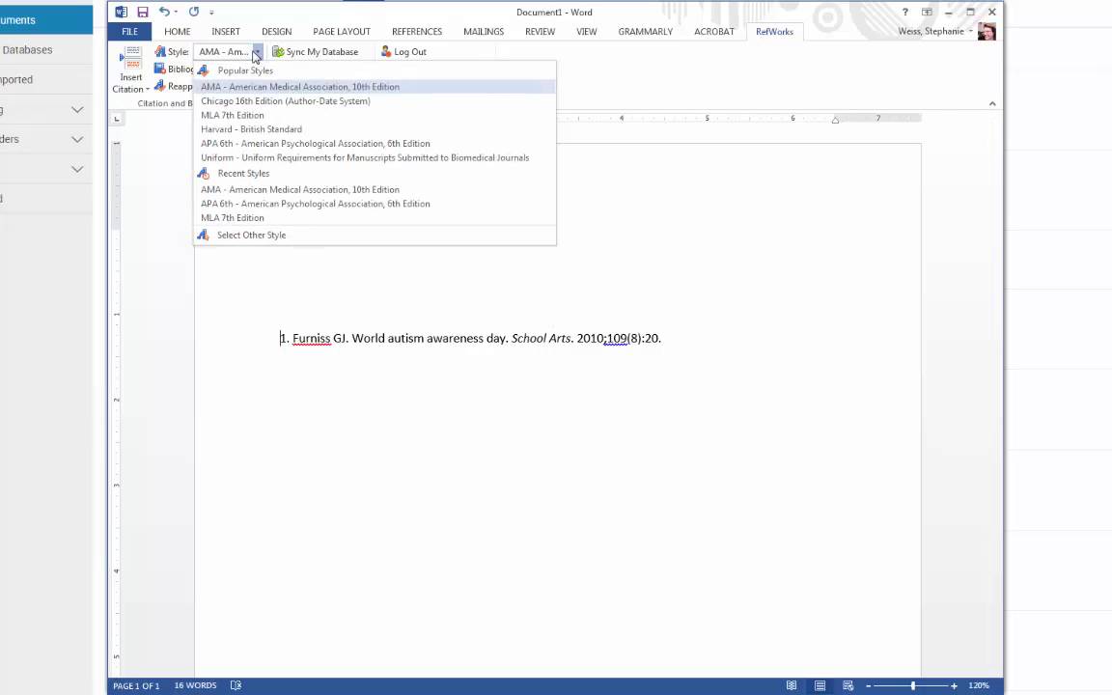
click(248, 144)
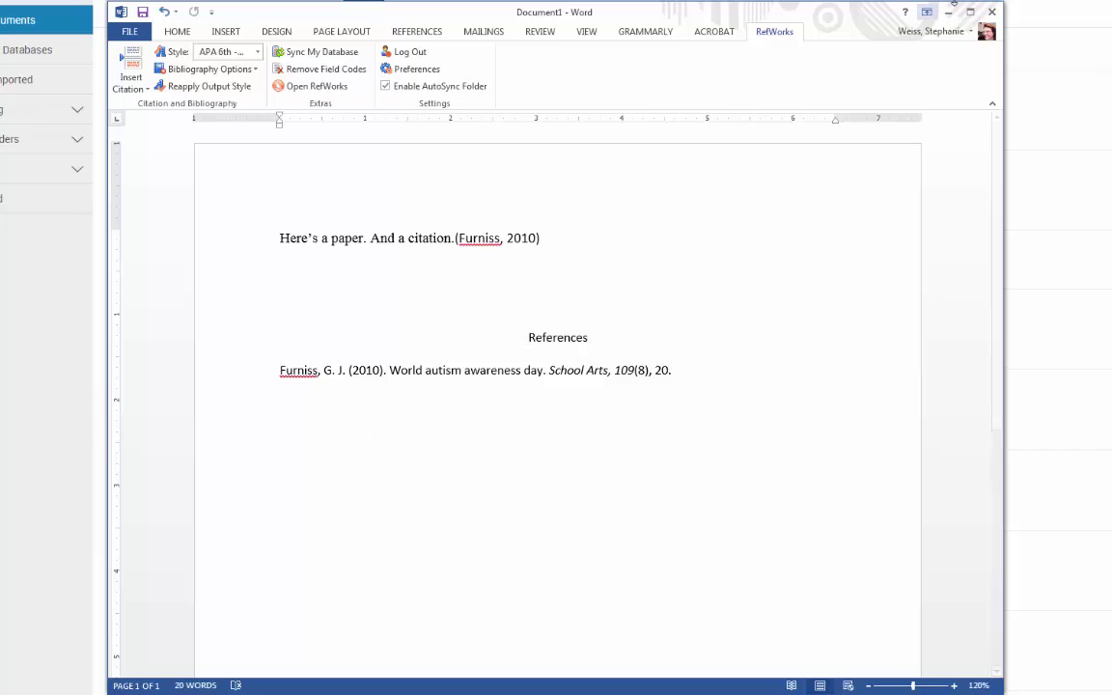
click(991, 13)
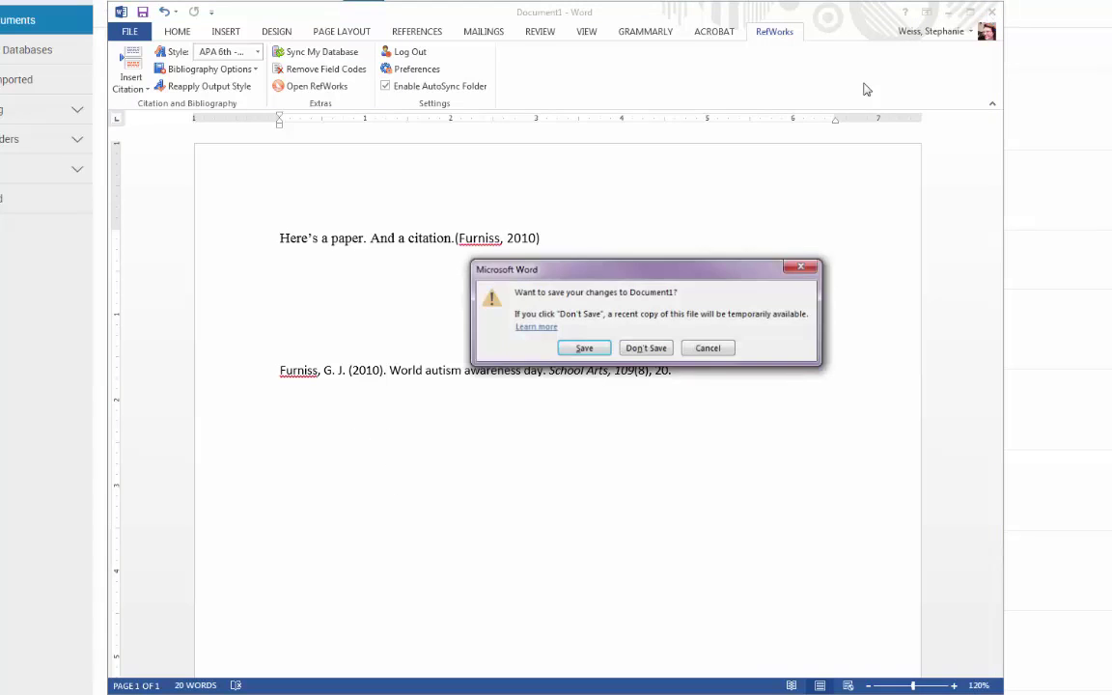
click(646, 348)
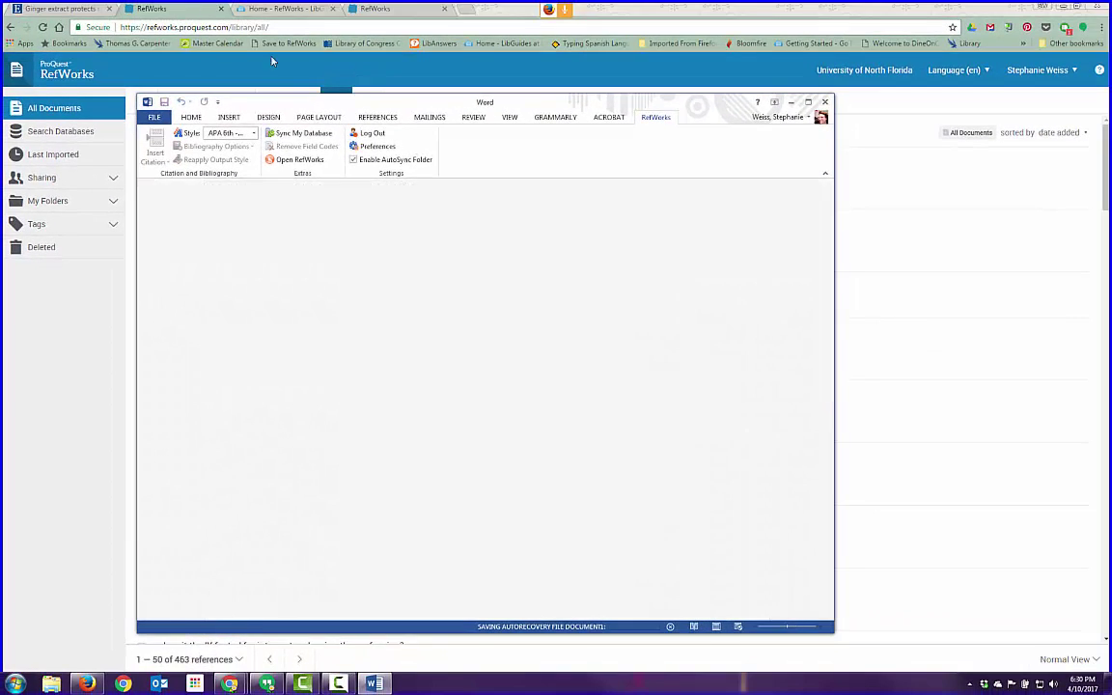
Step: Switch to the library's RefWorks guide and review its home page down to the Workshop Survey section
click(259, 10)
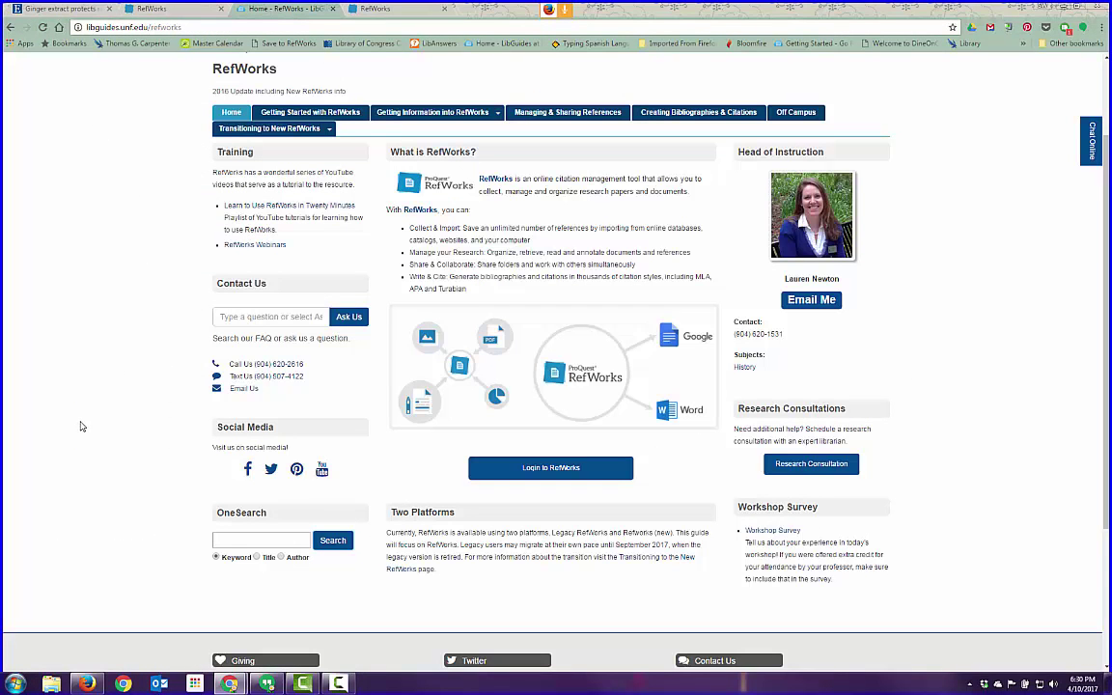
scroll(107, 462, up, 2)
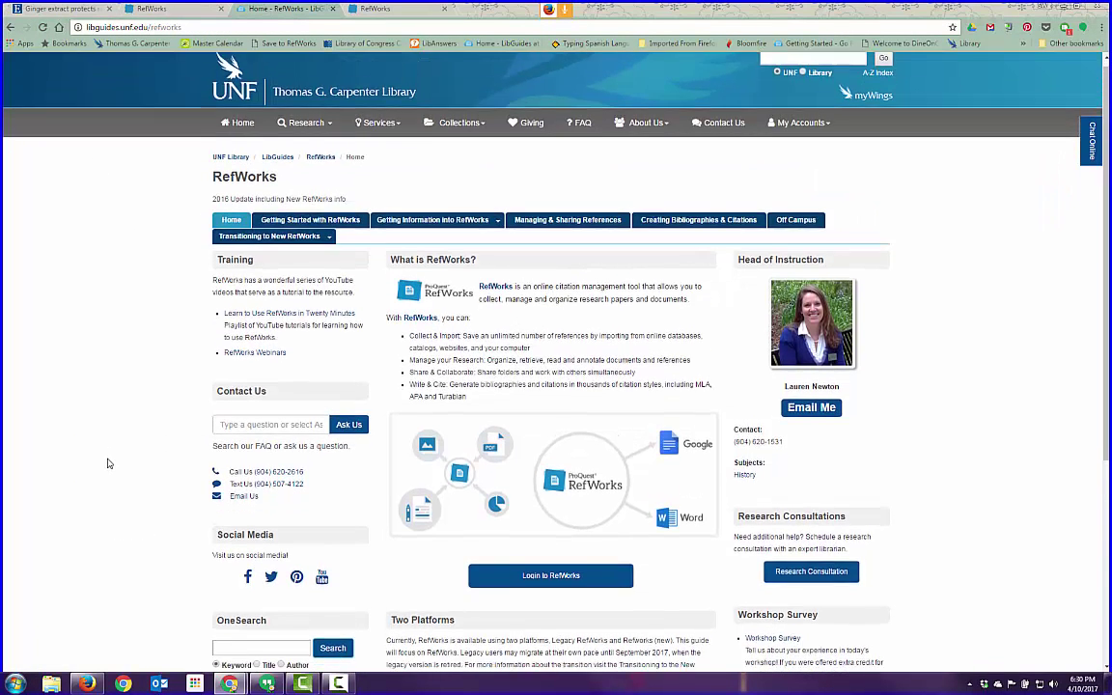
scroll(108, 464, down, 3)
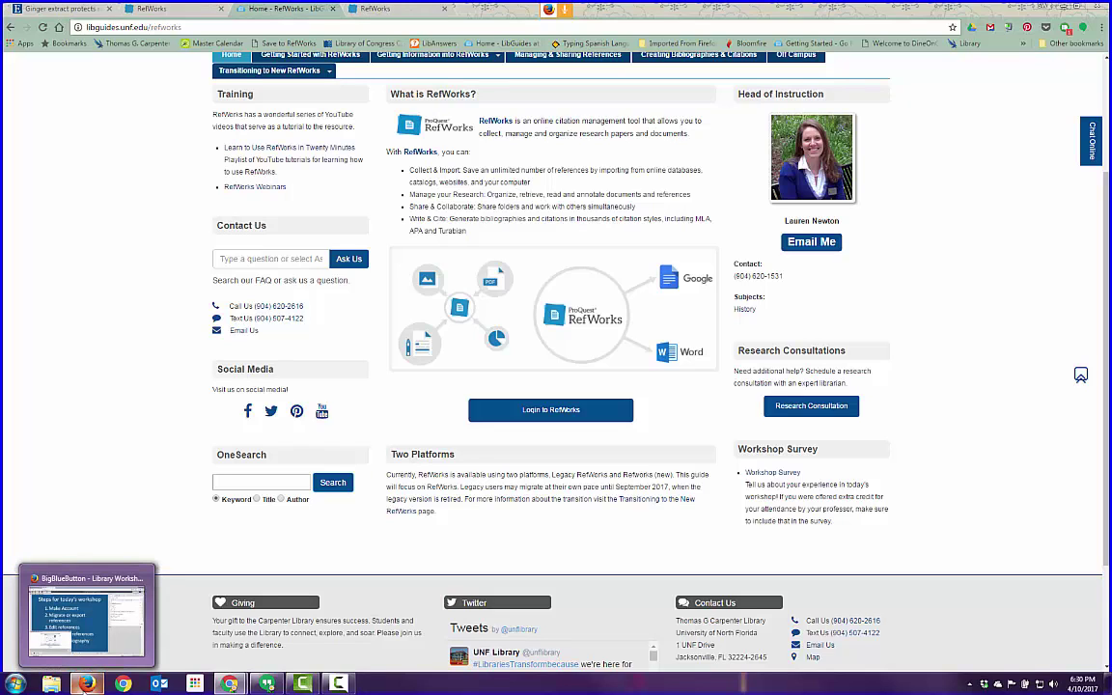
Step: Switch to the BigBlueButton workshop session in Firefox and stop sharing the screen
click(87, 684)
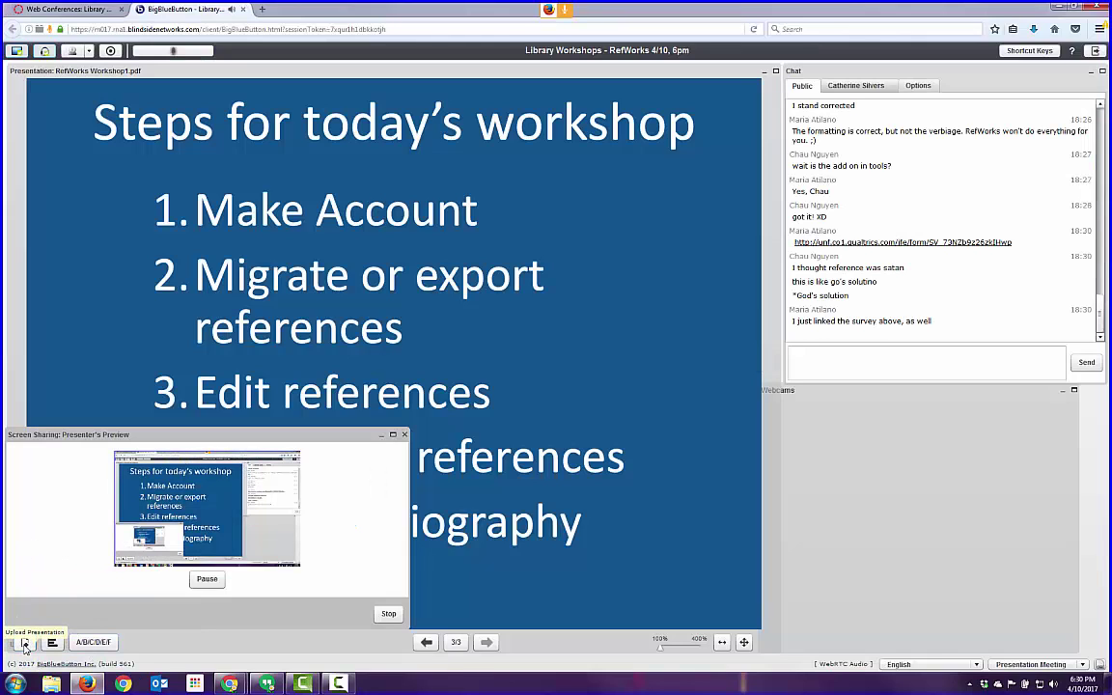
click(389, 615)
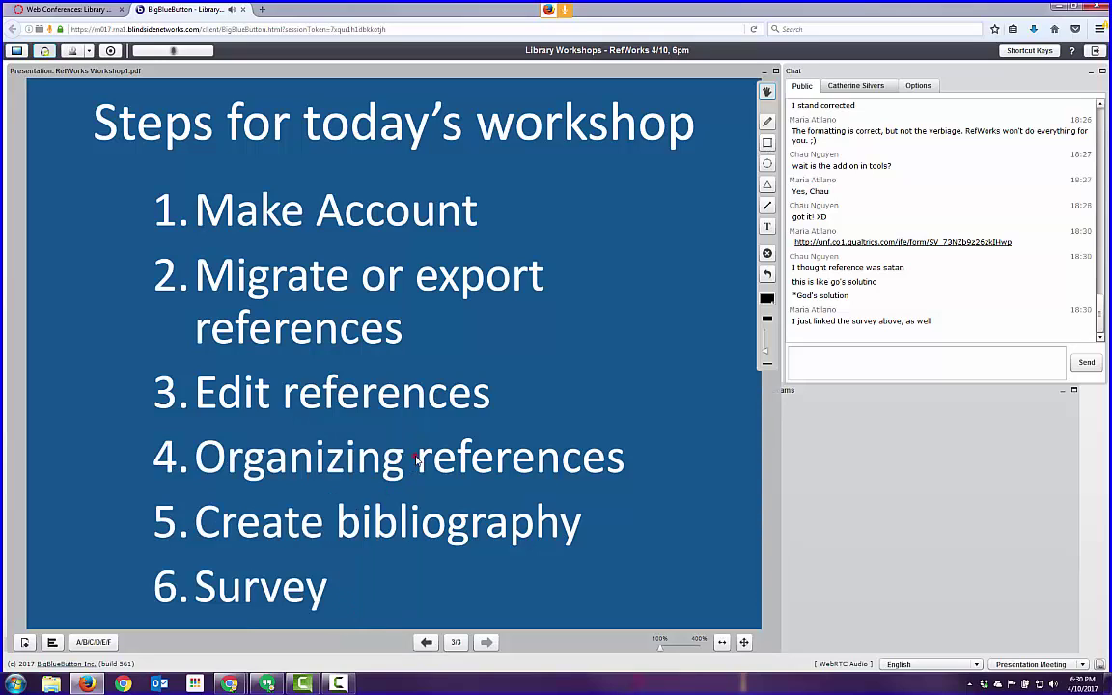